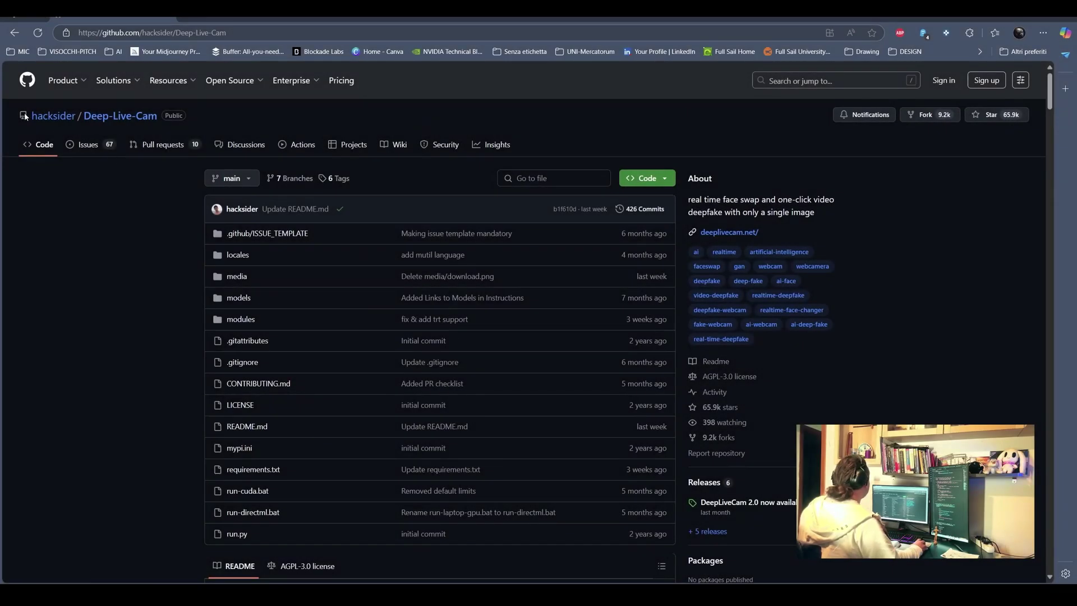
- Highlight the repository name and the Disclaimer's first paragraph in the Deep-Live-Cam README
left_click_drag(54, 120, 207, 109)
left_click(116, 227)
scroll(116, 221, "down", 9)
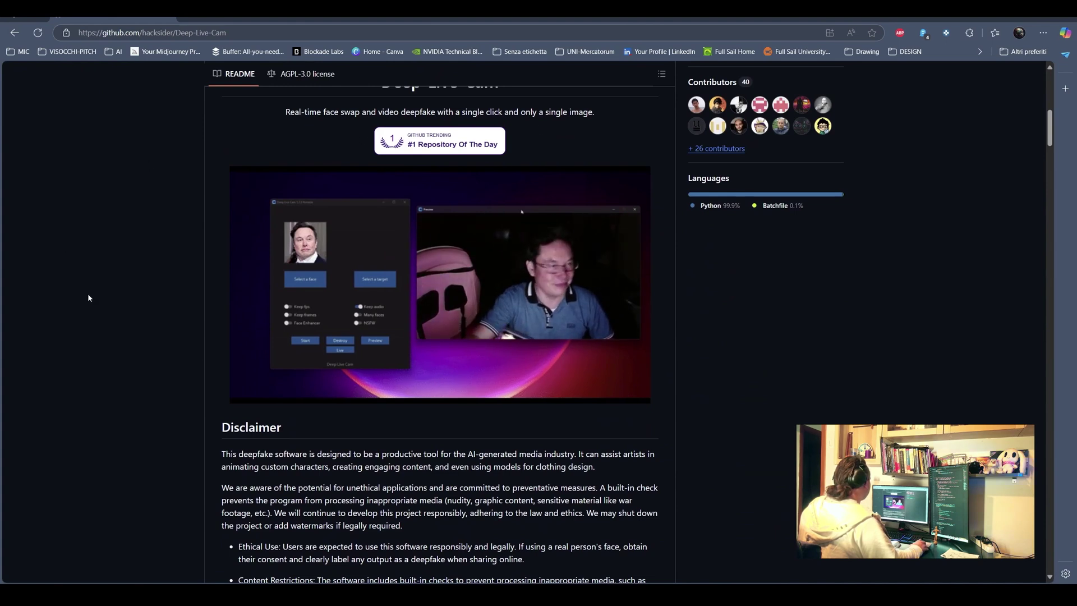
scroll(88, 293, "down", 4)
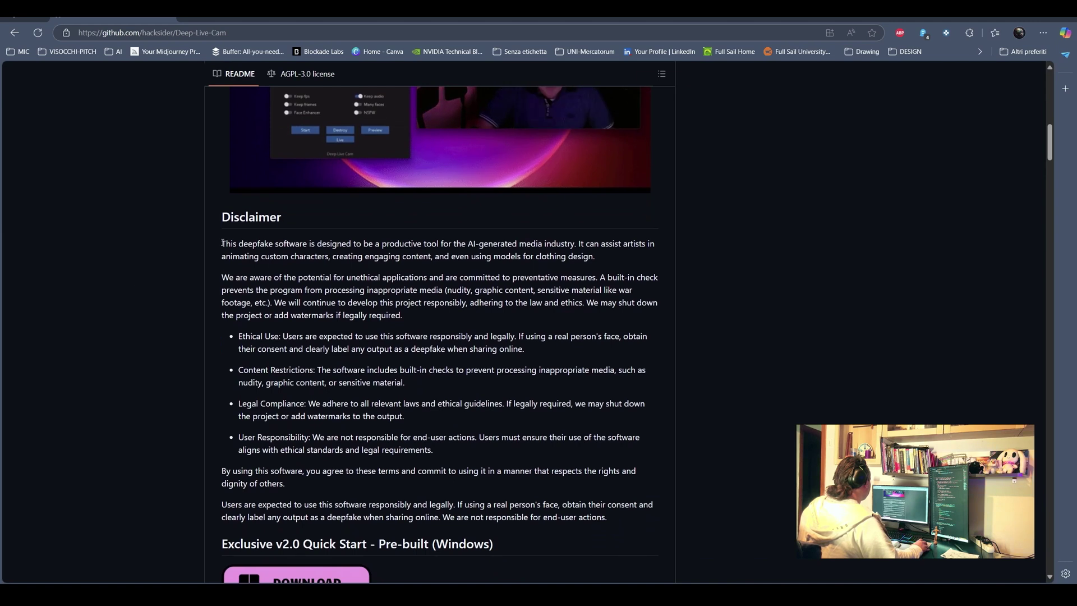
left_click_drag(223, 243, 601, 260)
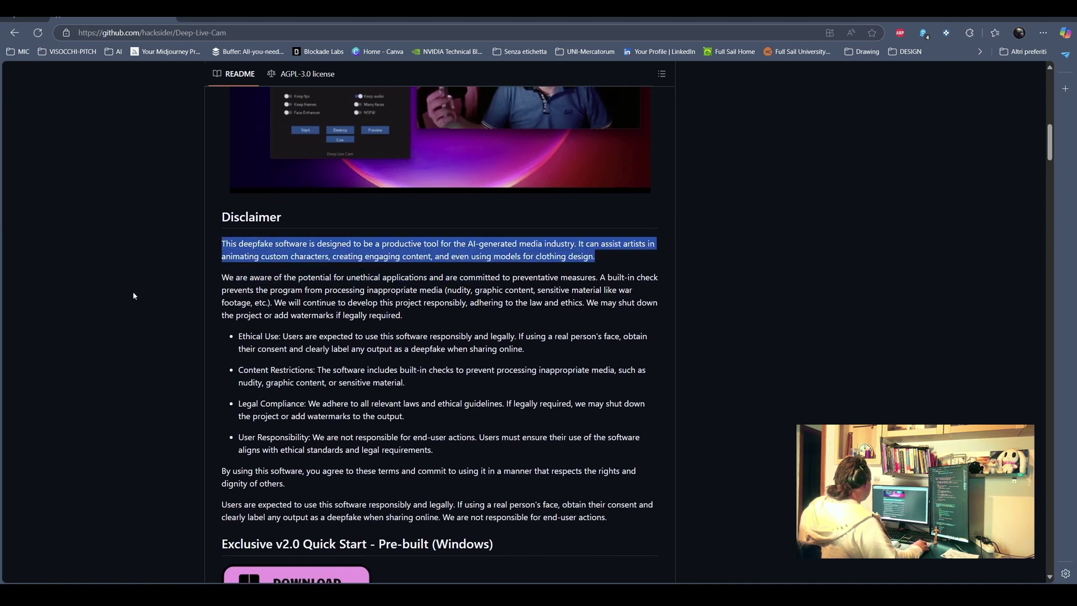
- Scroll down to the manual installation section and highlight the Python 3.10 requirement
scroll(132, 296, "down", 8)
scroll(124, 264, "down", 3)
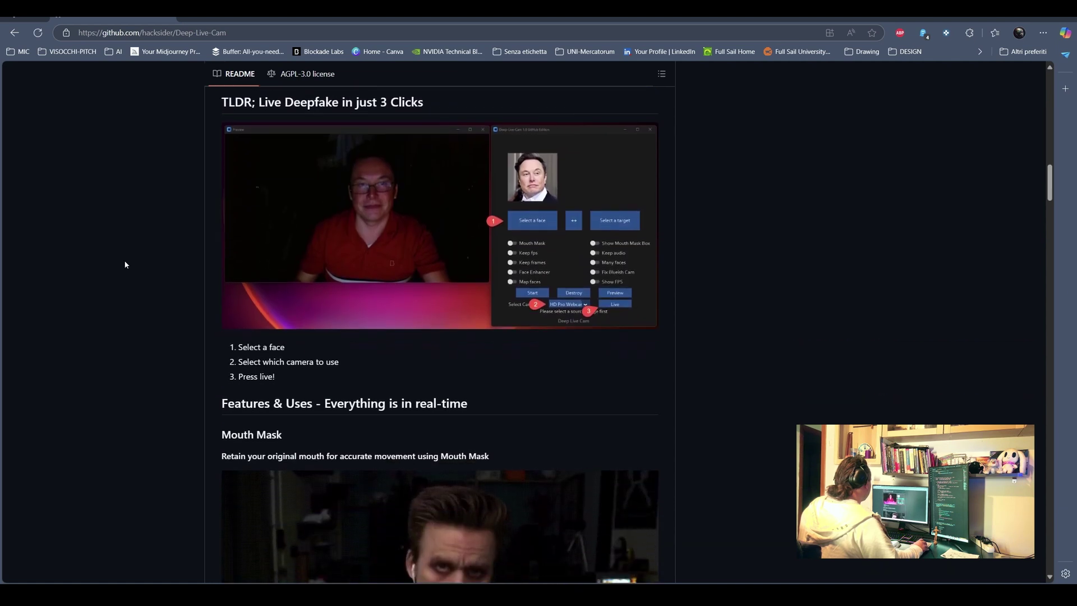
scroll(117, 229, "down", 6)
scroll(117, 230, "down", 10)
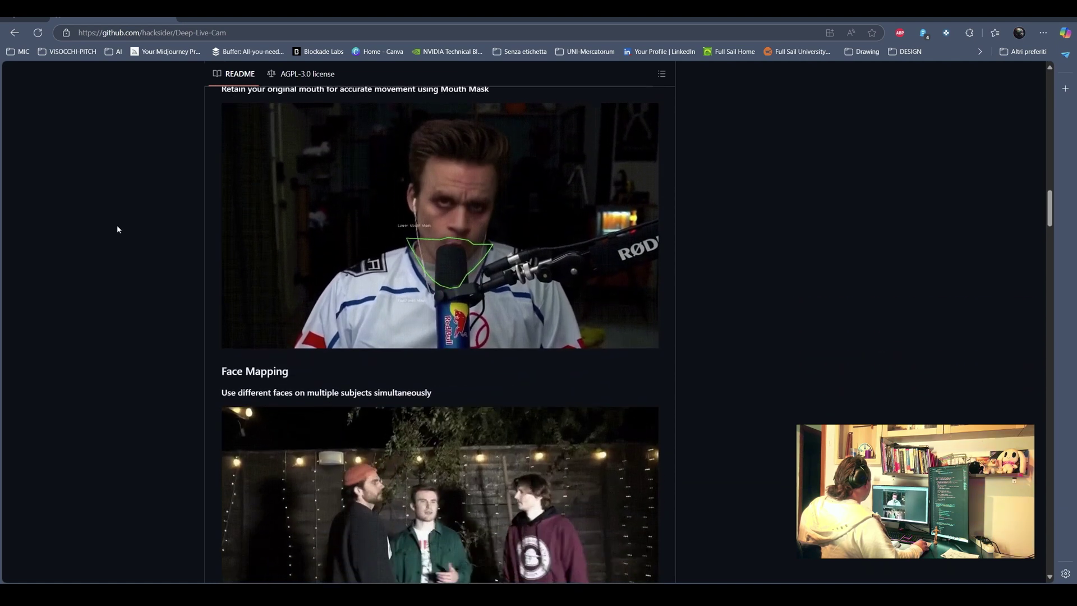
scroll(117, 219, "down", 13)
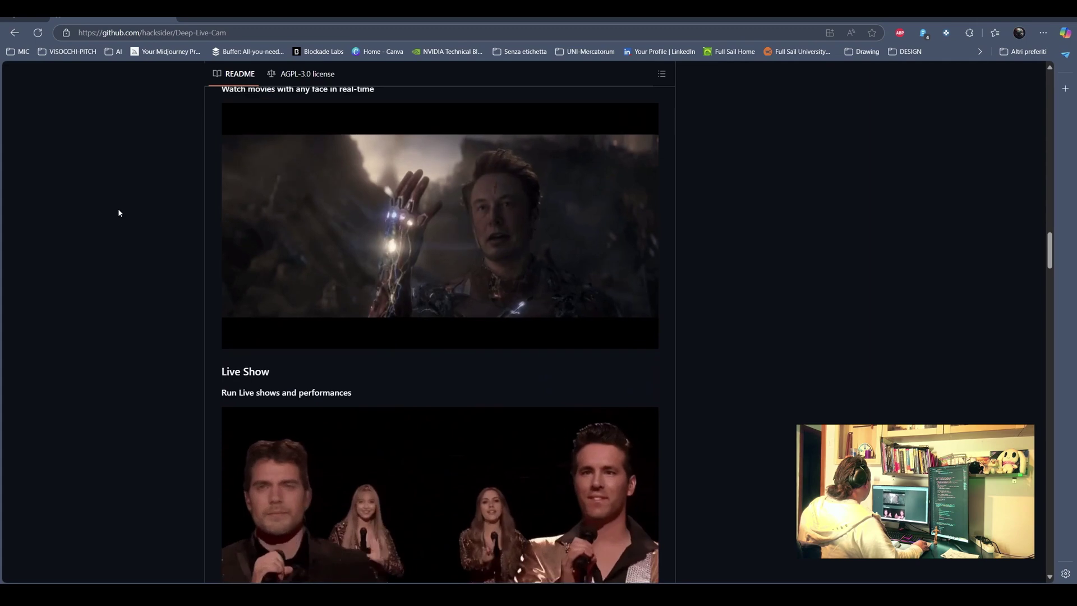
scroll(116, 207, "down", 11)
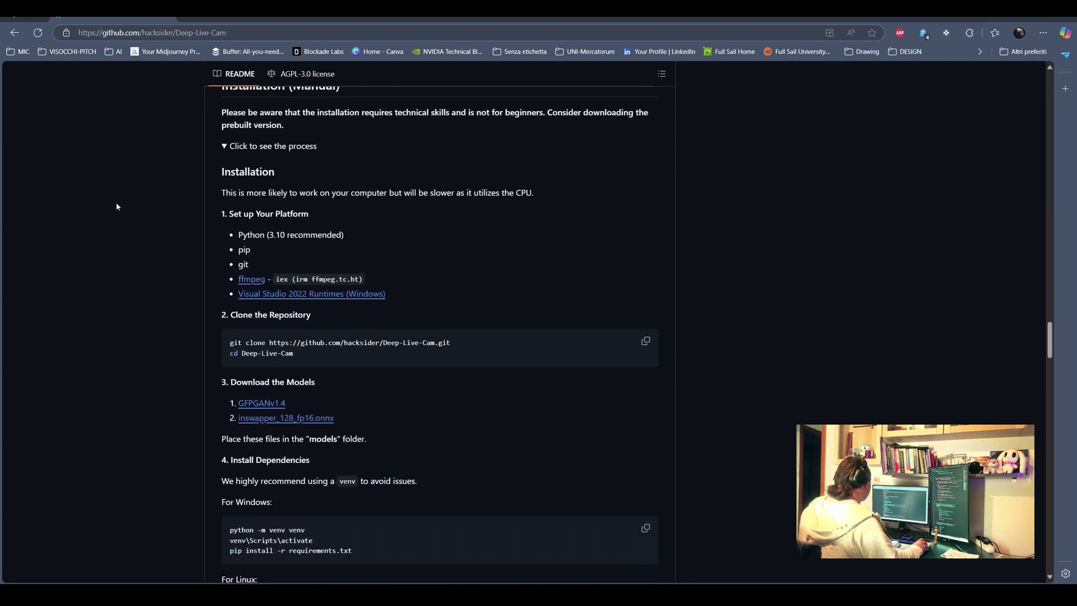
left_click_drag(355, 240, 237, 235)
left_click(200, 153)
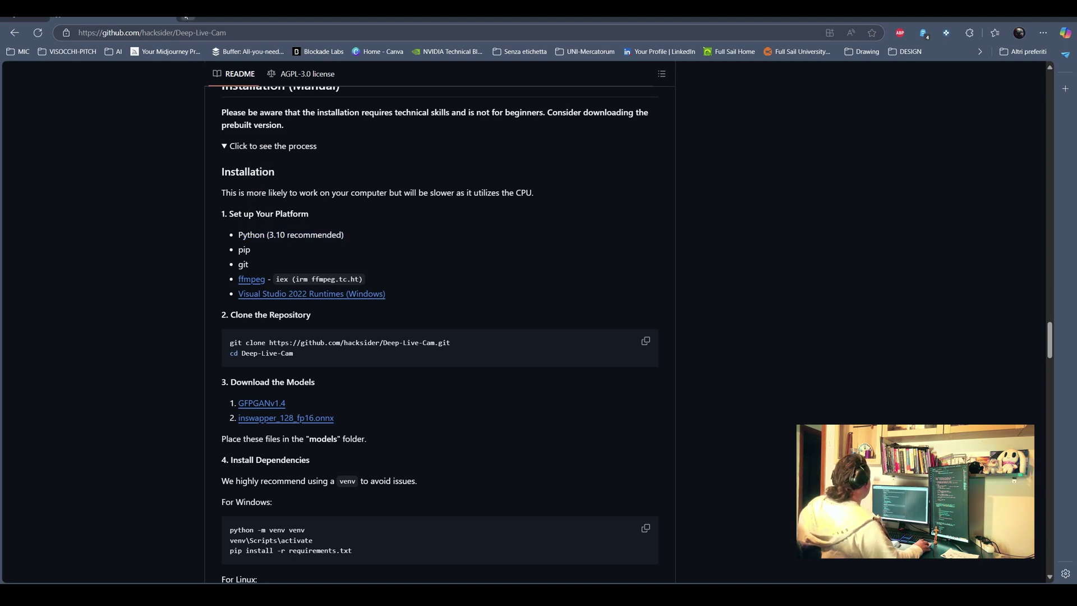
- Go to anaconda.com's free download page, skipping registration to reach the installers
key("ctrl+t")
type("anaconda.com")
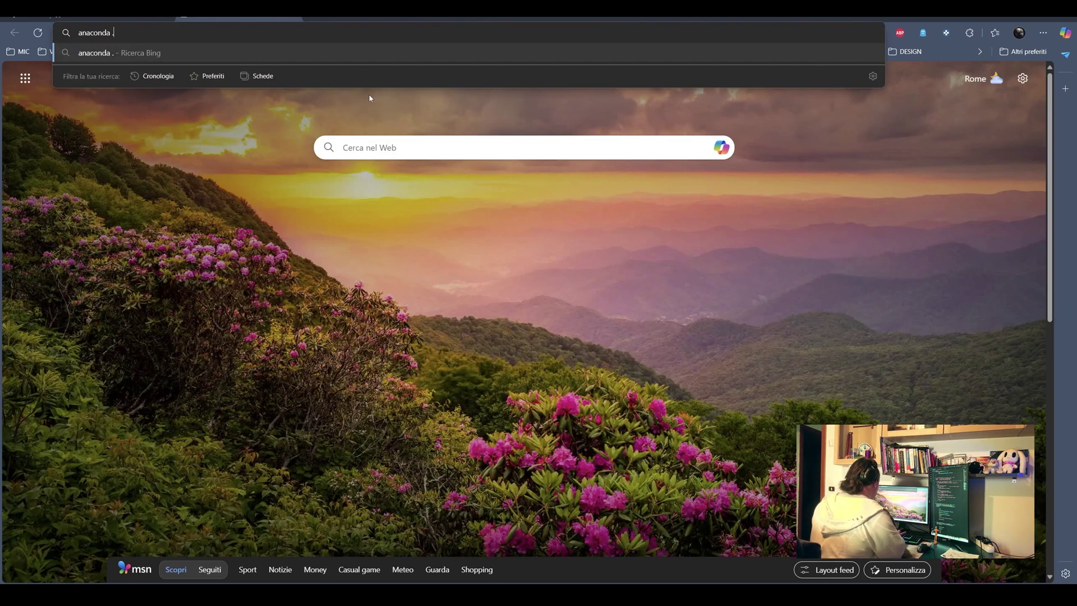
key("Return")
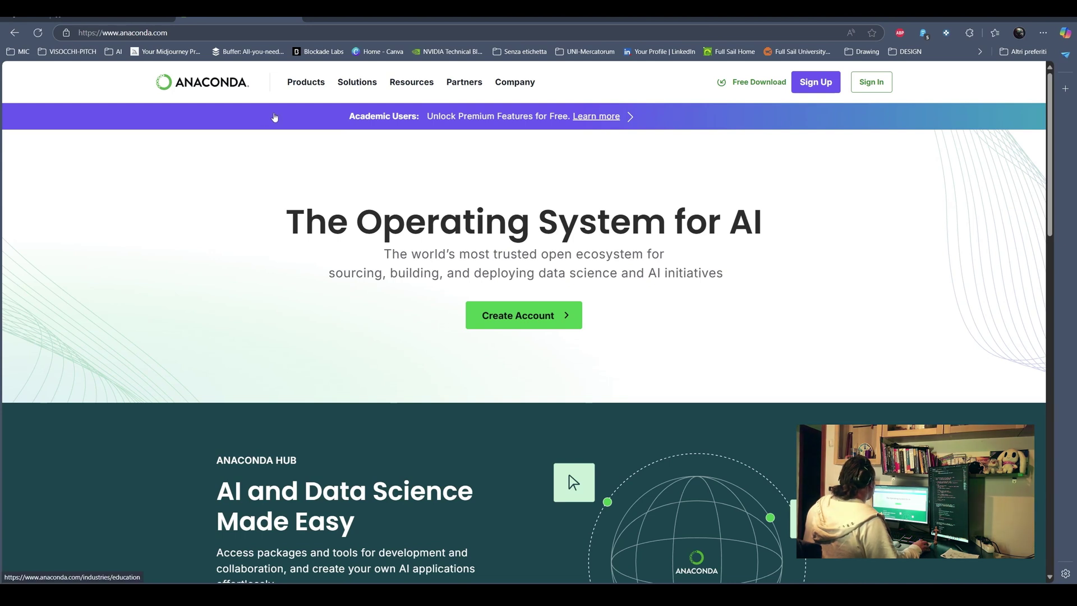
left_click(753, 86)
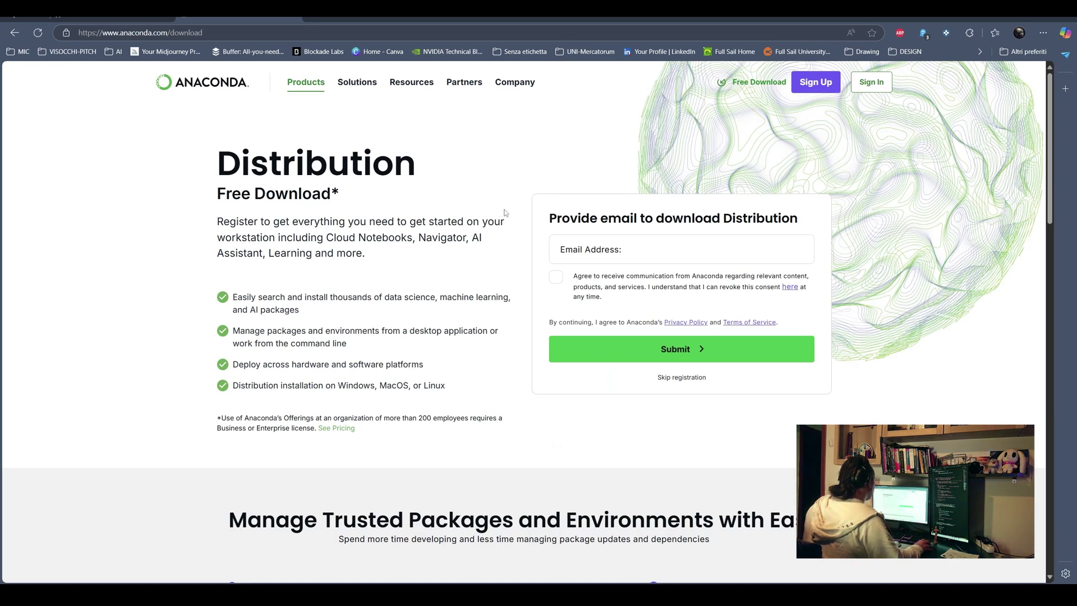
left_click(688, 381)
- Save the 64-bit Windows graphical installer, Anaconda3-2024.10-1-Windows-x86_64.exe, into the Download folder
scroll(297, 206, "down", 5)
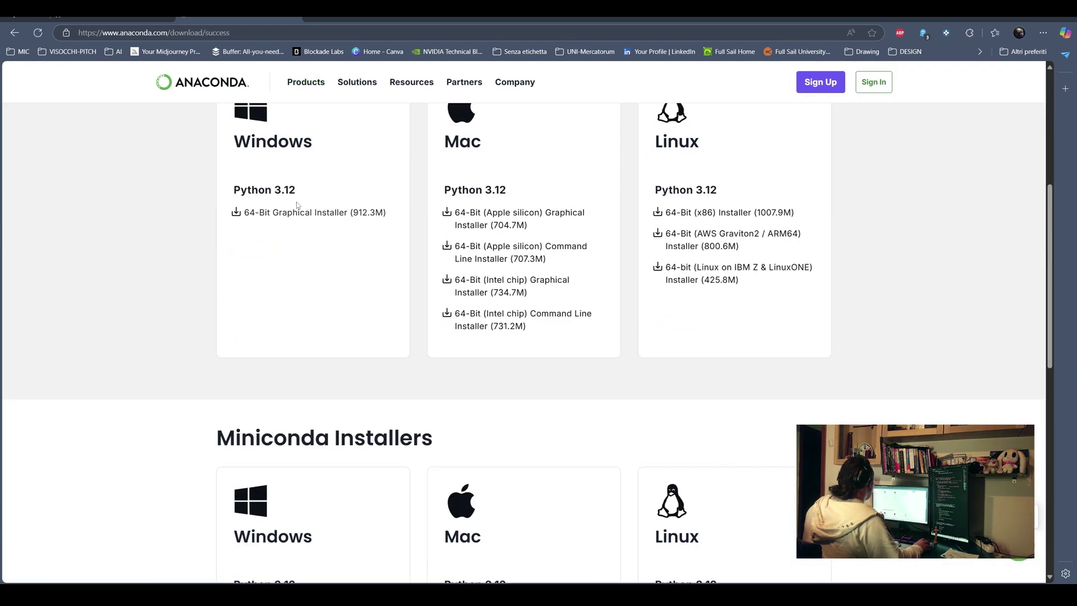
scroll(249, 242, "up", 2)
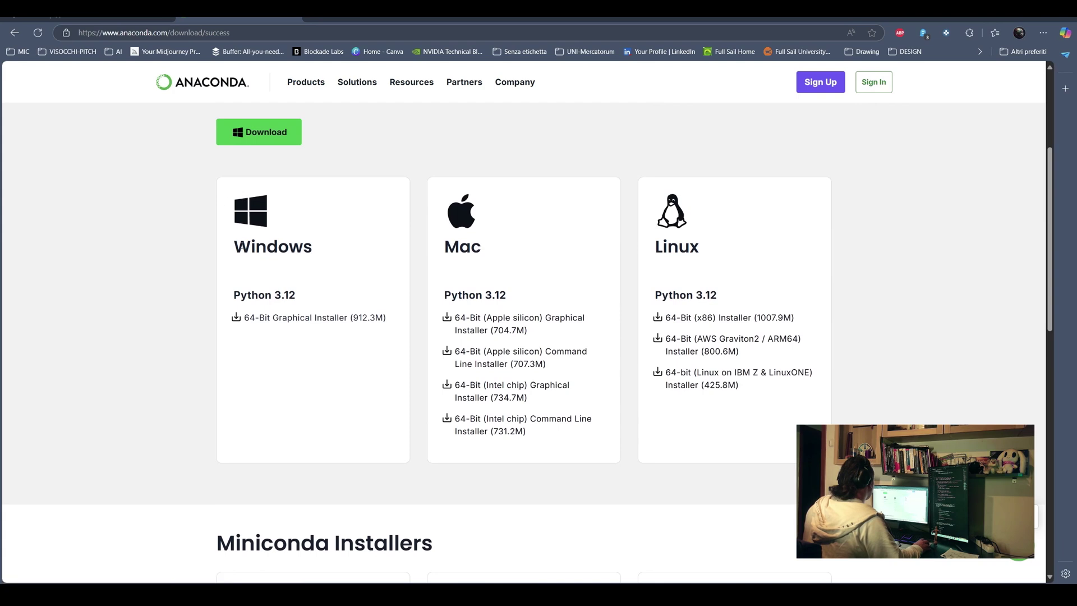
left_click_drag(234, 247, 313, 249)
left_click(283, 317)
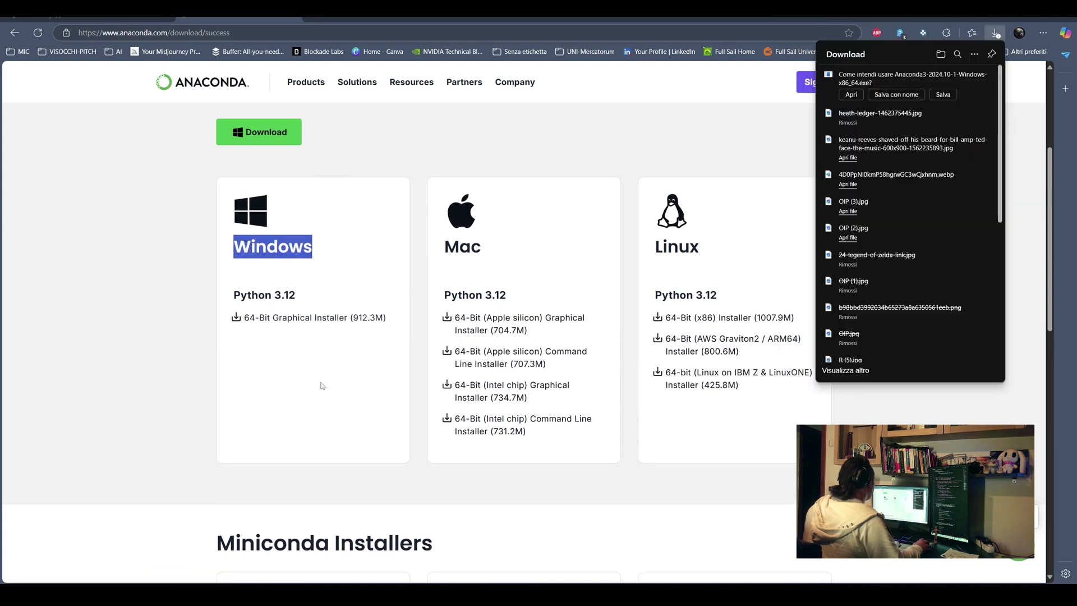
left_click(896, 94)
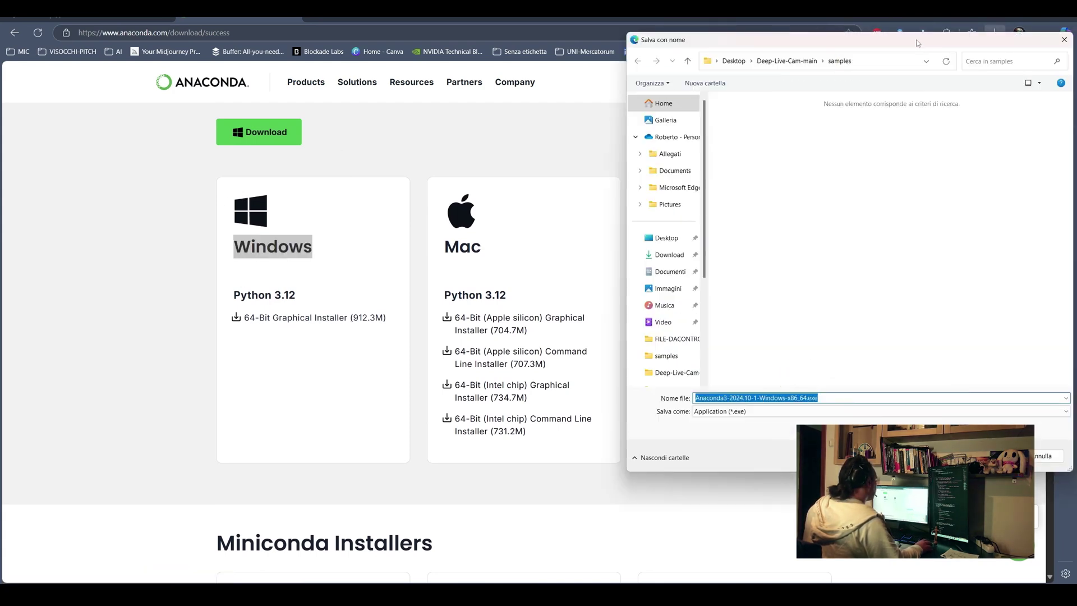
left_click(669, 255)
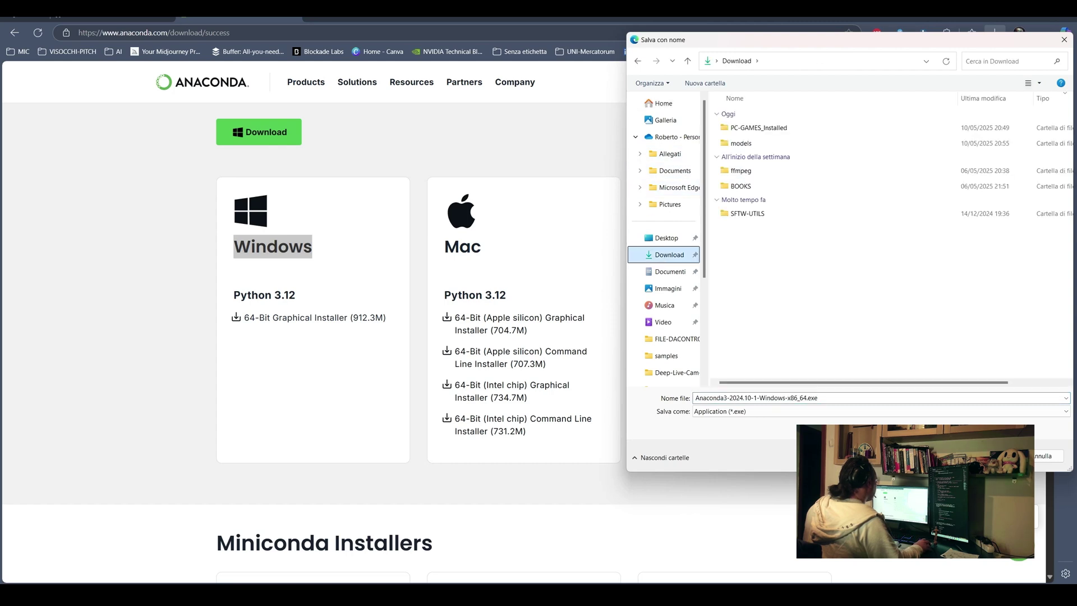
left_click(994, 455)
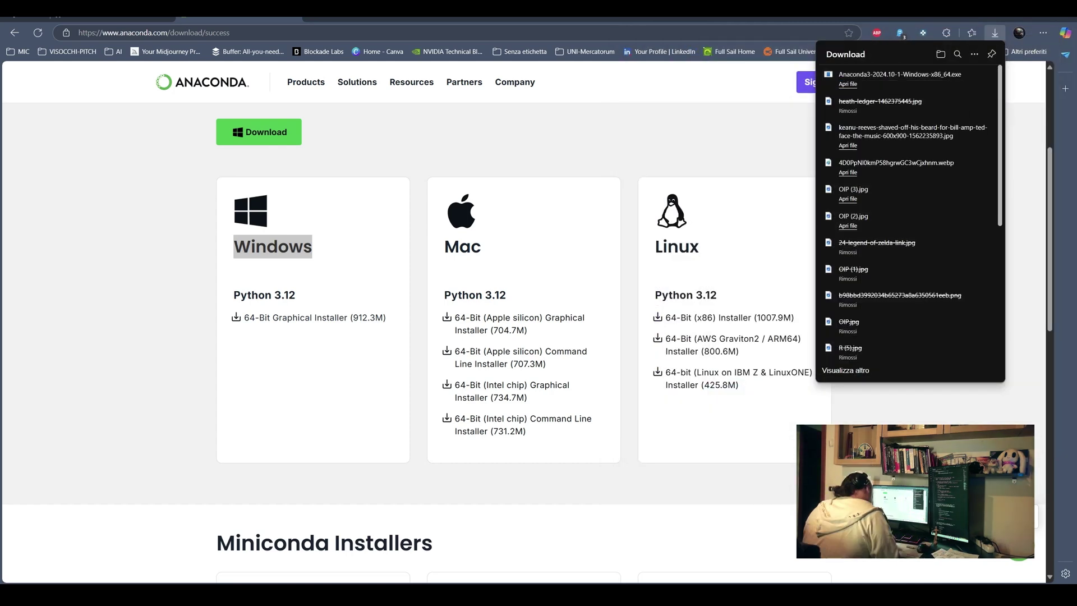
left_click(779, 131)
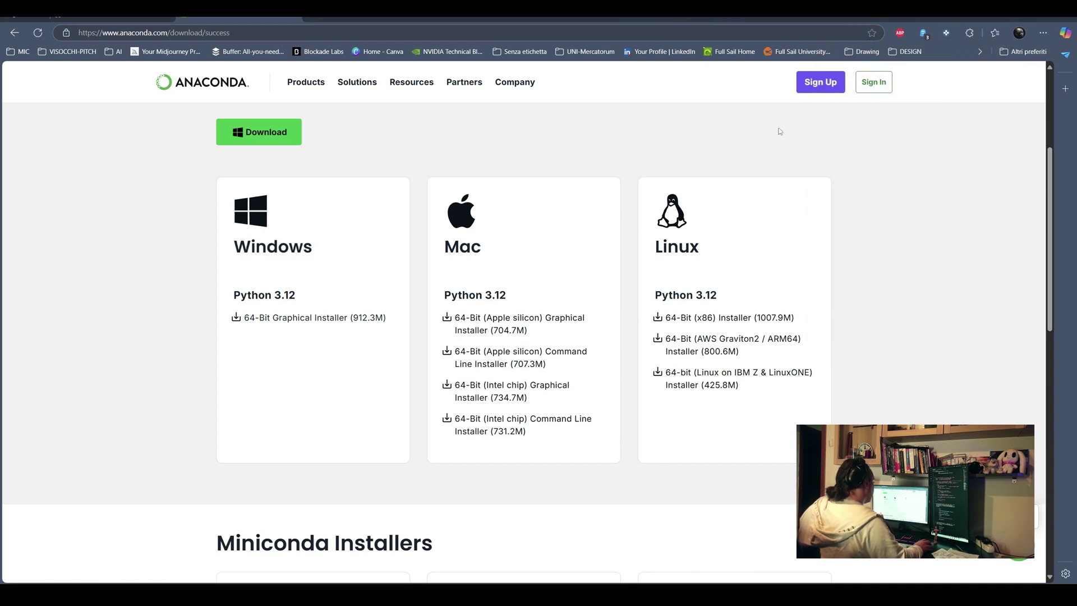
left_click(1043, 32)
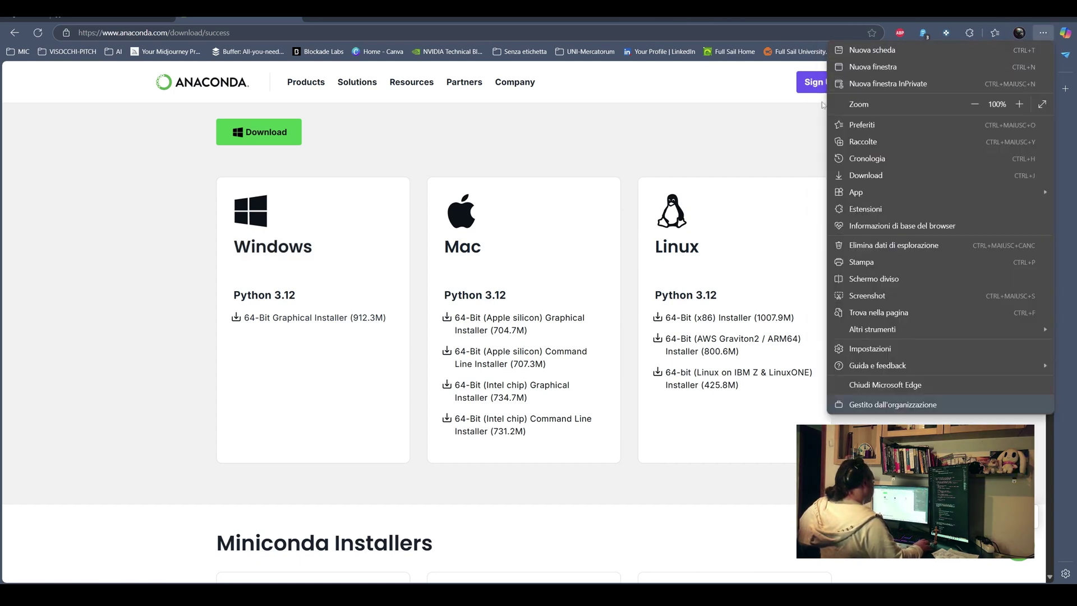
- Launch the Anaconda3 installer from the Download folder
key("Escape")
left_click(154, 554)
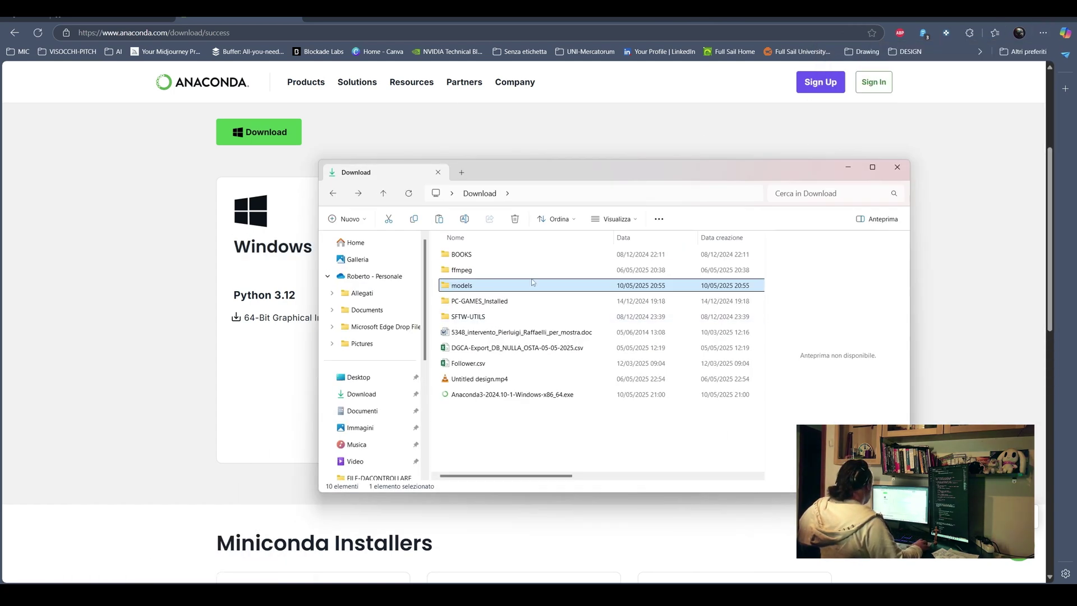
double_click(507, 394)
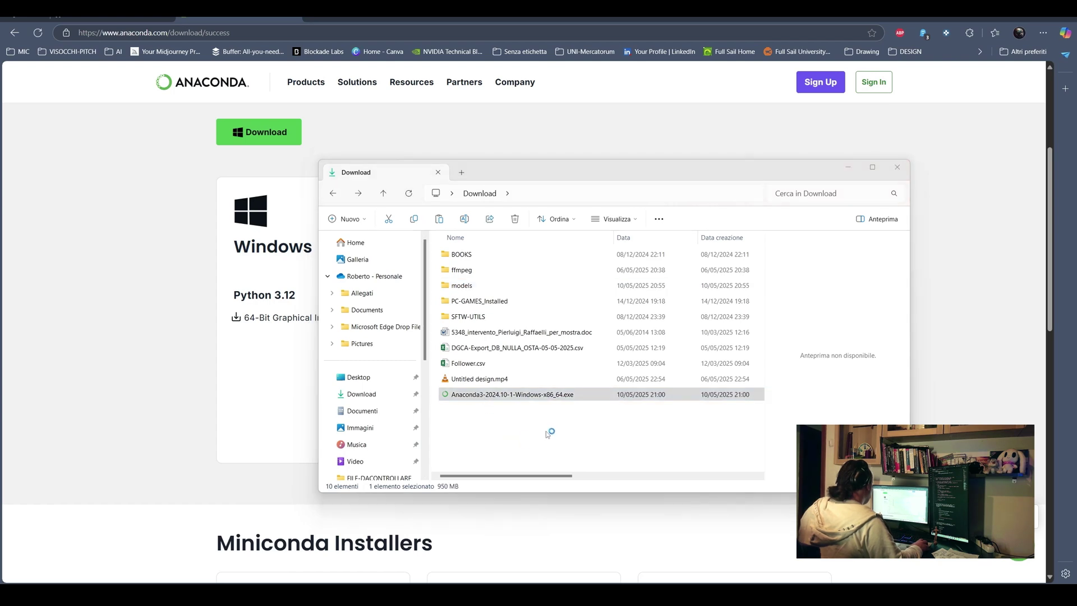
left_click(847, 168)
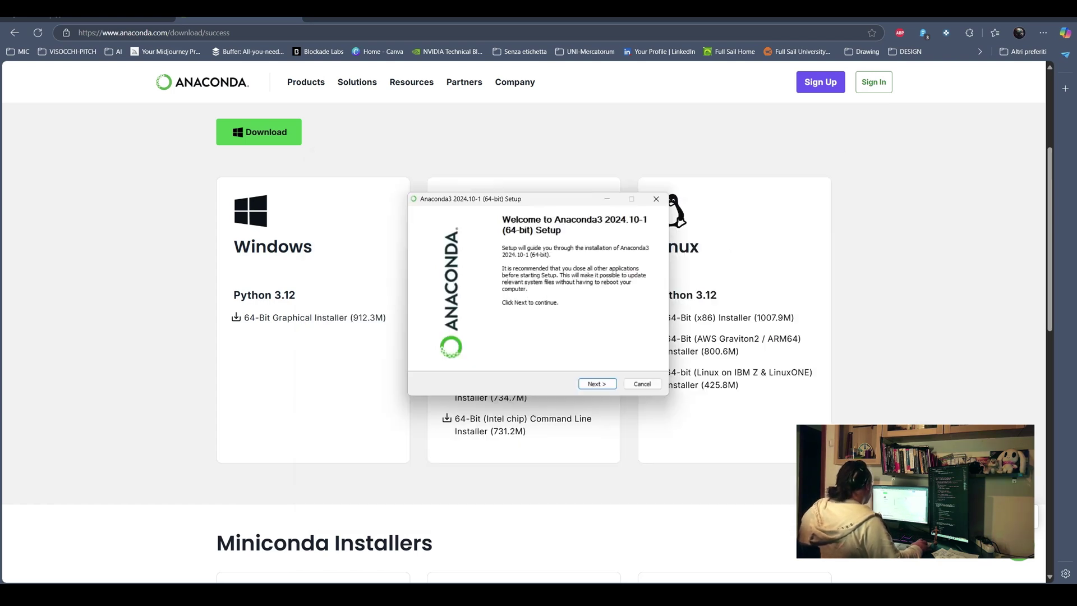
- Install Anaconda3 2024.10-1 for Just Me with the default location and options, then finish
left_click(592, 385)
left_click(597, 385)
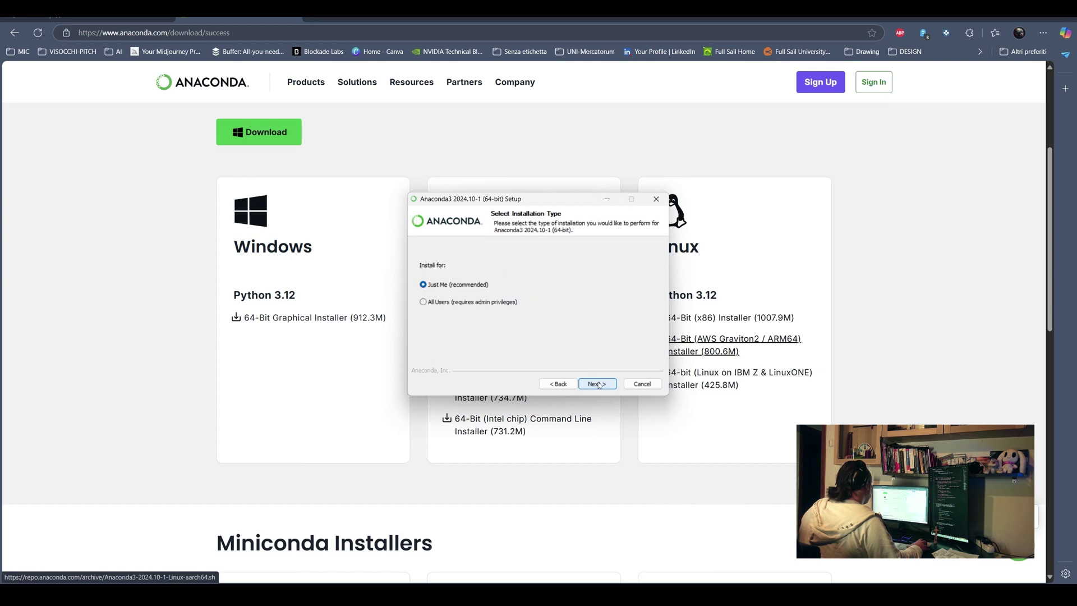
left_click(598, 384)
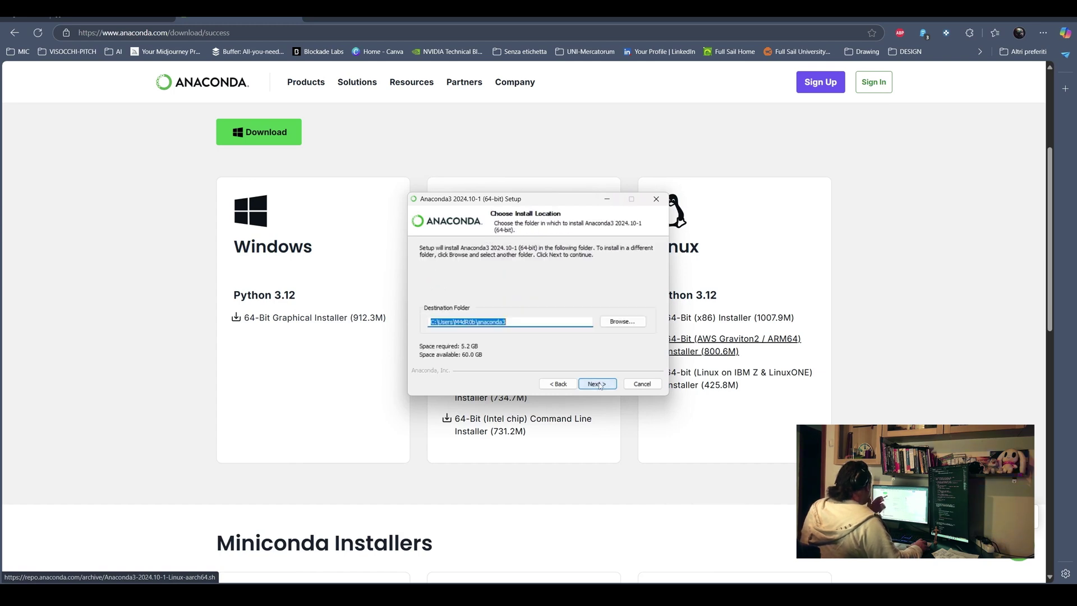
left_click(598, 384)
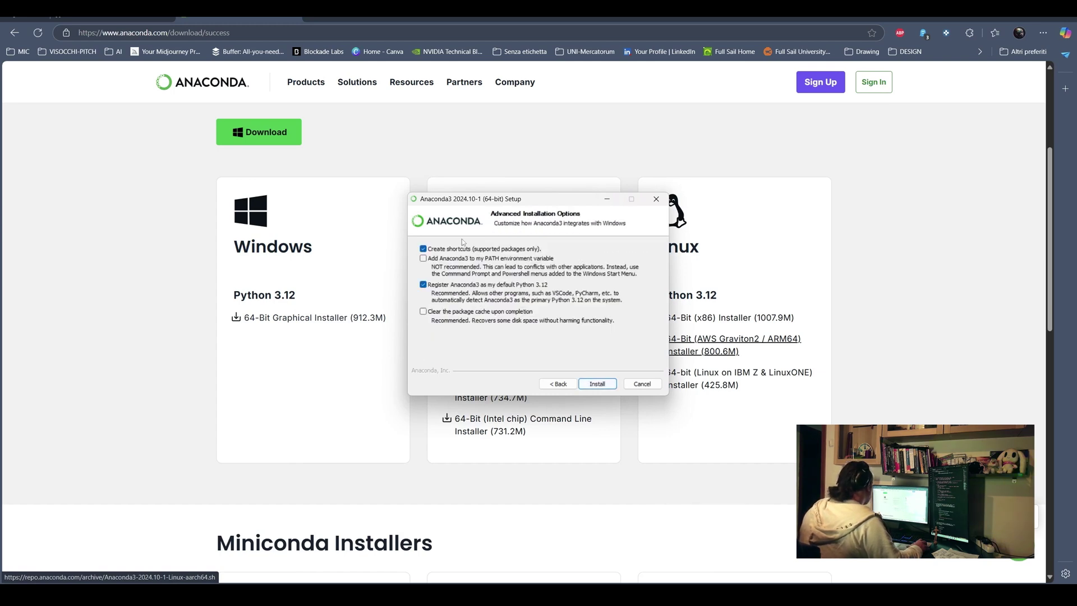
left_click(597, 384)
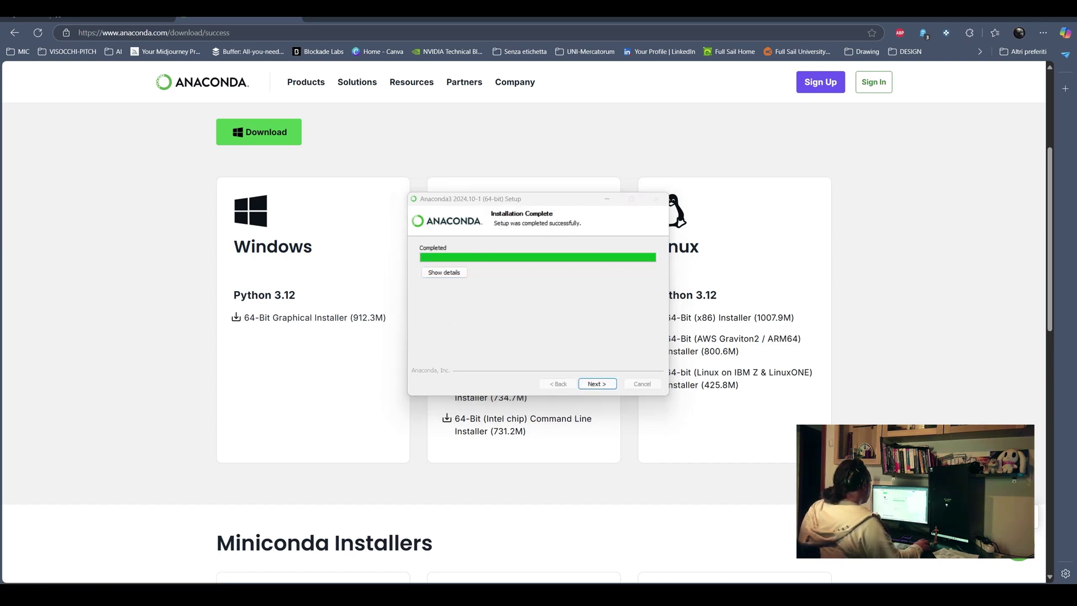
left_click(605, 386)
left_click(605, 386)
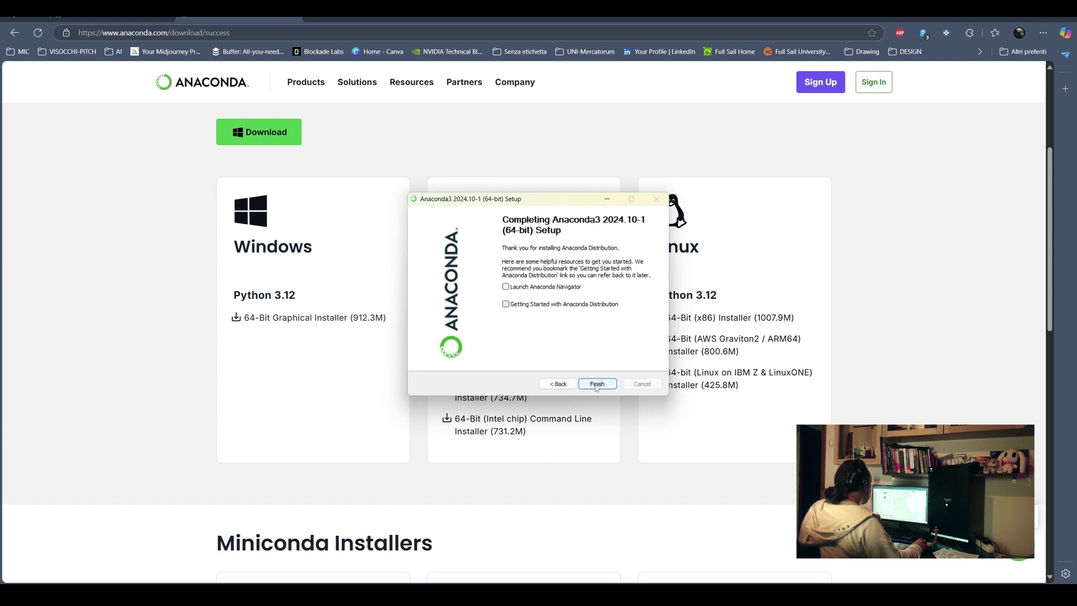
left_click(596, 386)
left_click(296, 16)
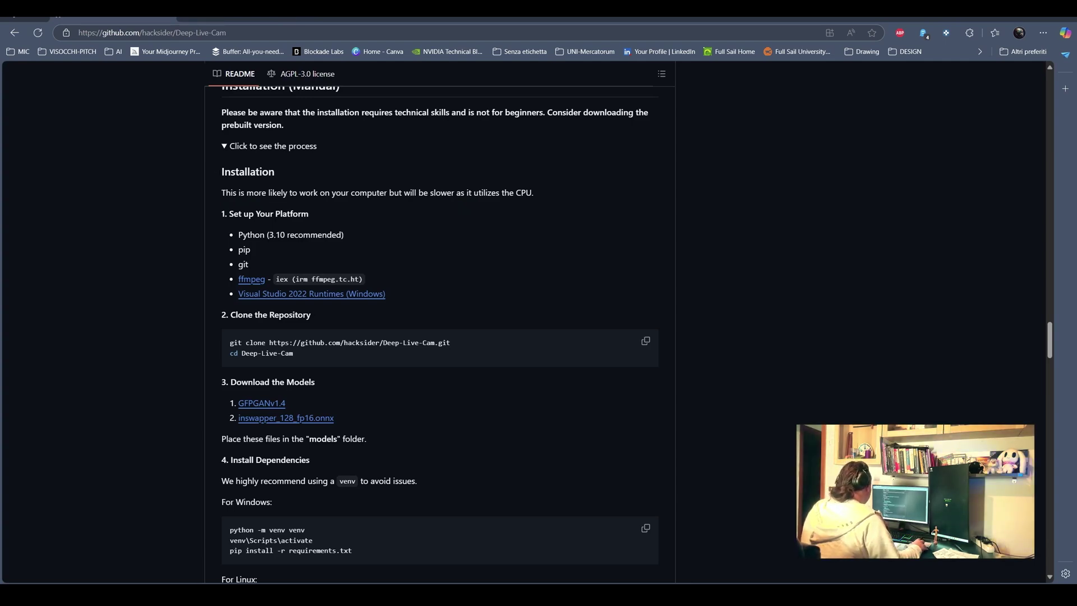
- In Anaconda Prompt, confirm the packages for the Python 3.10 DeepLiveCam_r0b environment, then return to GitHub
key("super")
type("an")
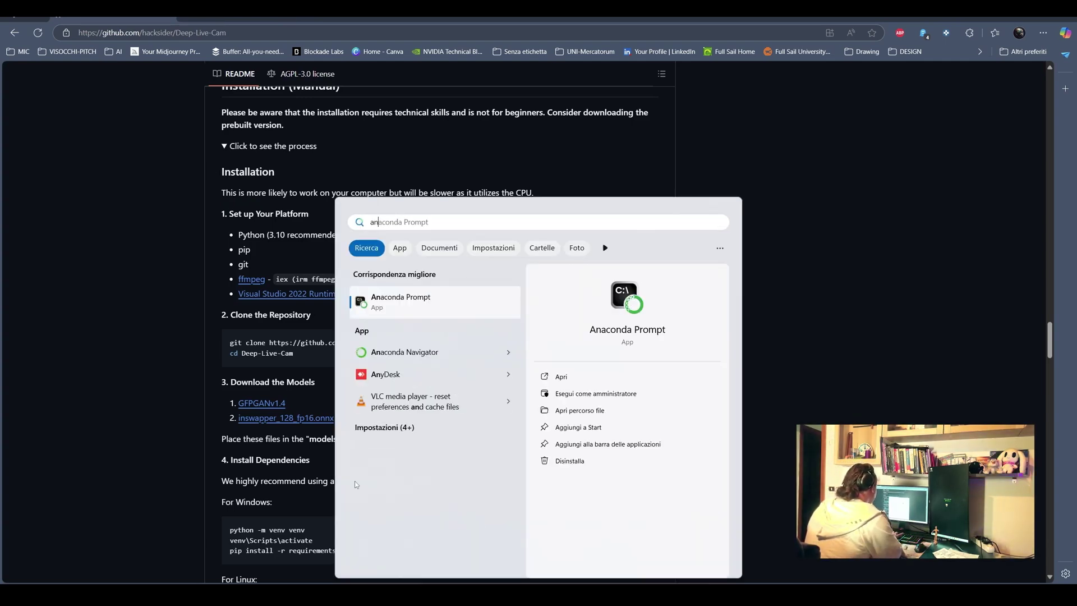
key("Return")
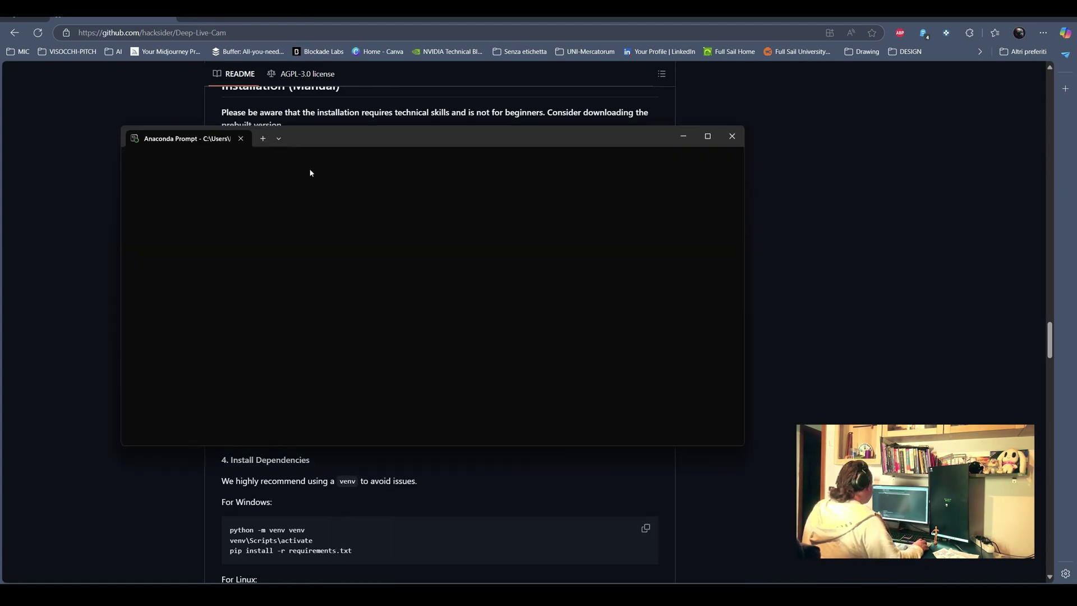
left_click_drag(362, 137, 416, 143)
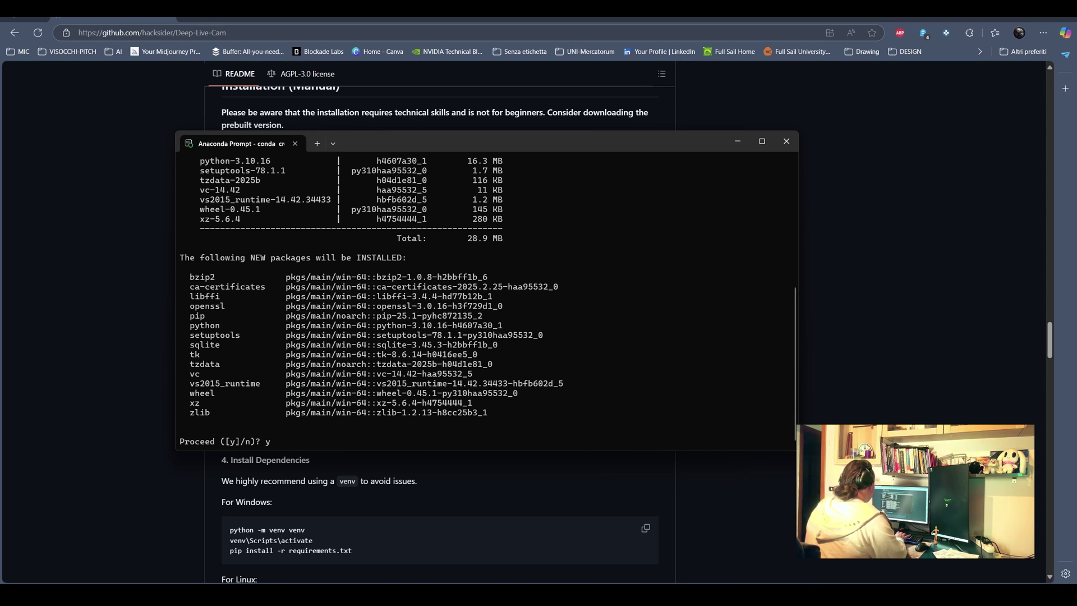
key("Return")
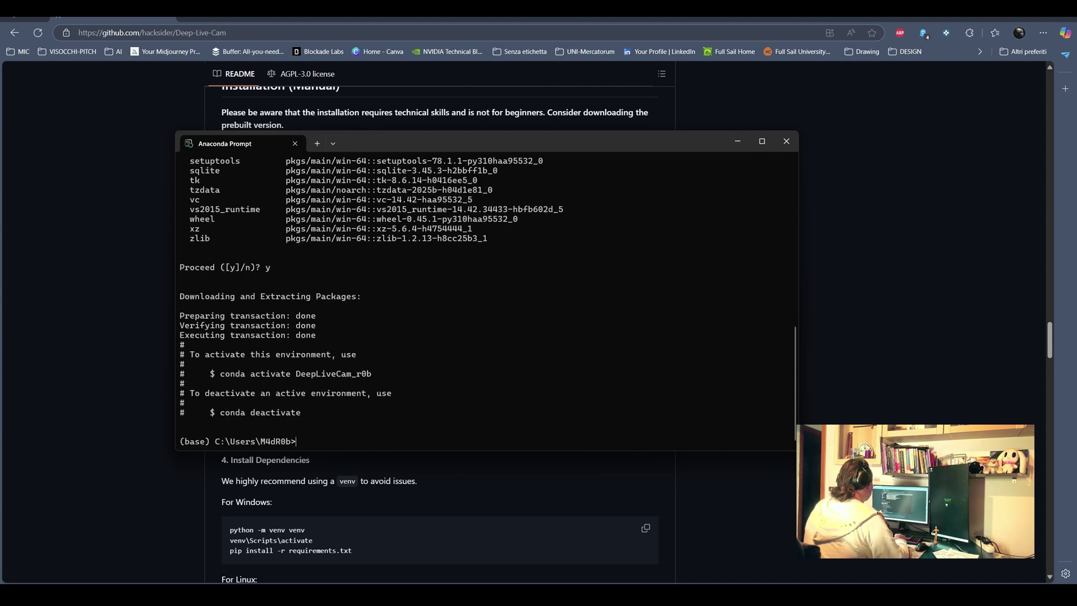
key("alt+Tab")
scroll(621, 227, "up", 20)
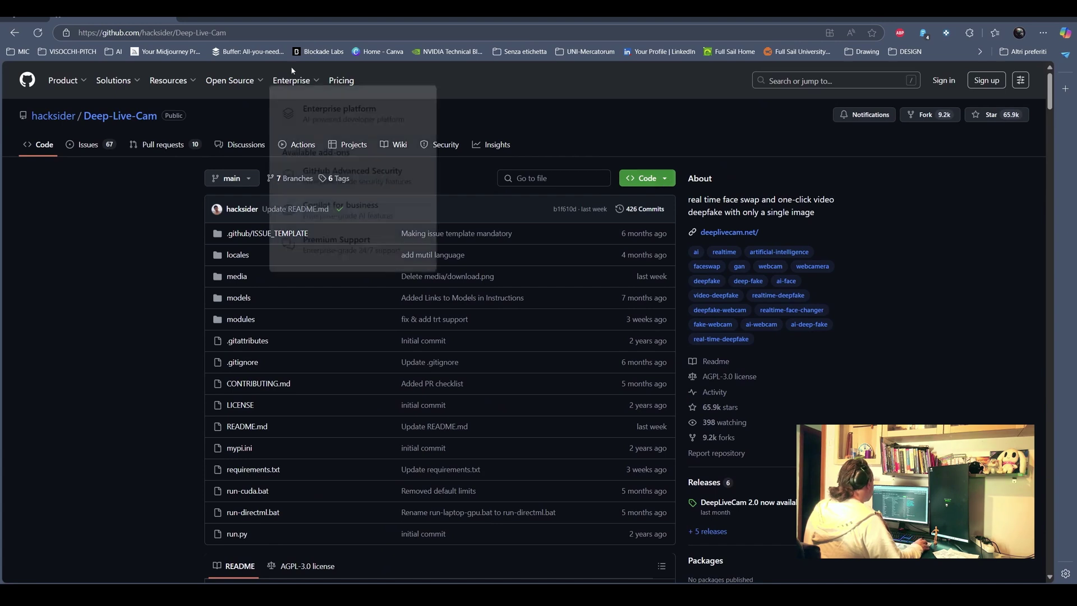
- Download the repository as Deep-Live-Cam-main.zip into the Download folder
left_click(185, 32)
mouse_move(114, 80)
left_click(35, 254)
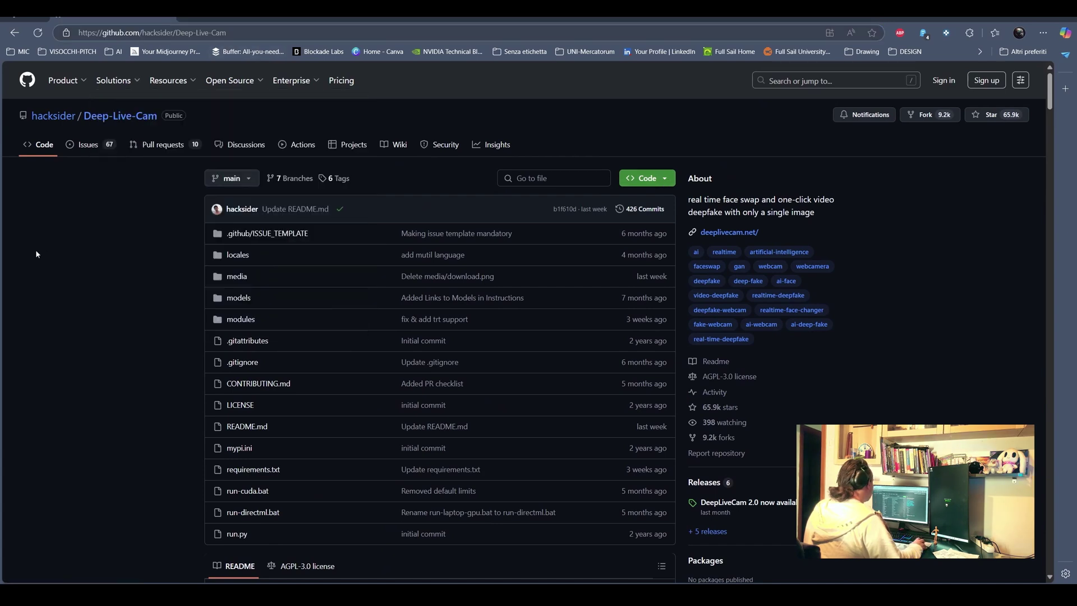
left_click(672, 179)
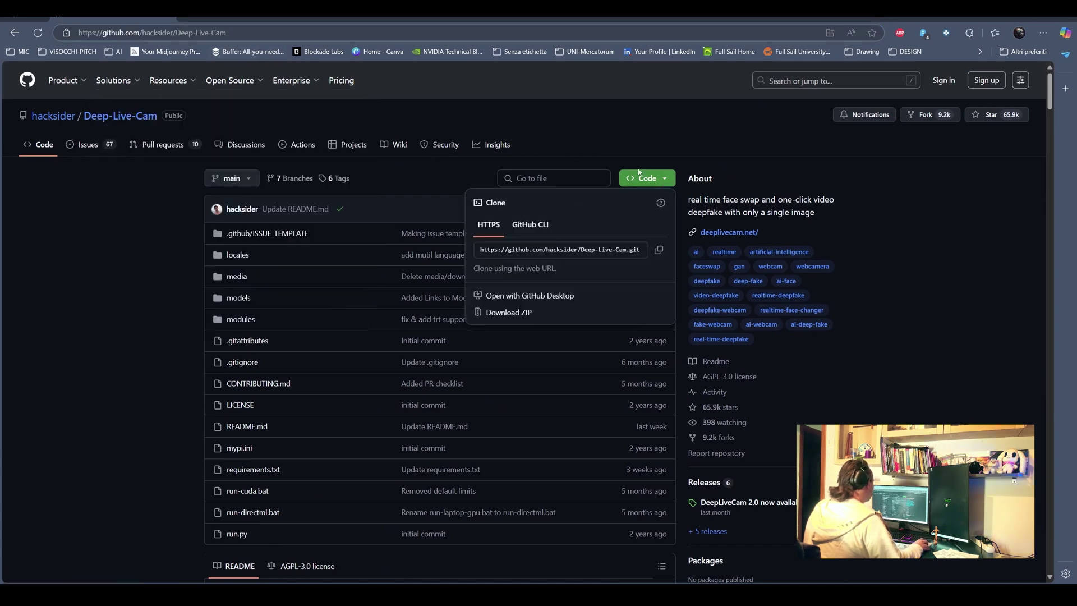
left_click(509, 313)
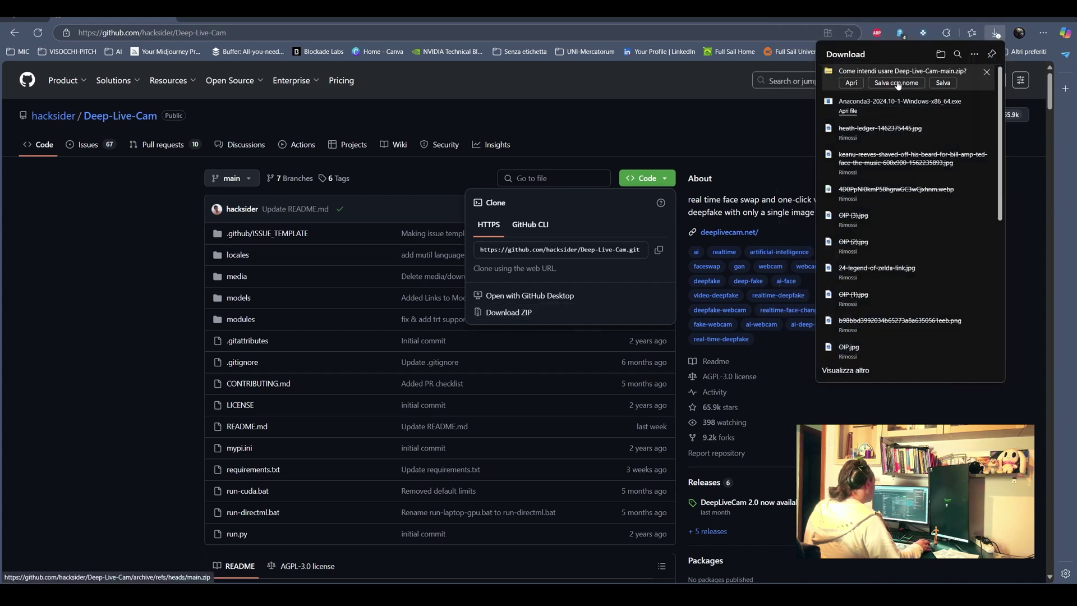
left_click(897, 83)
left_click(665, 255)
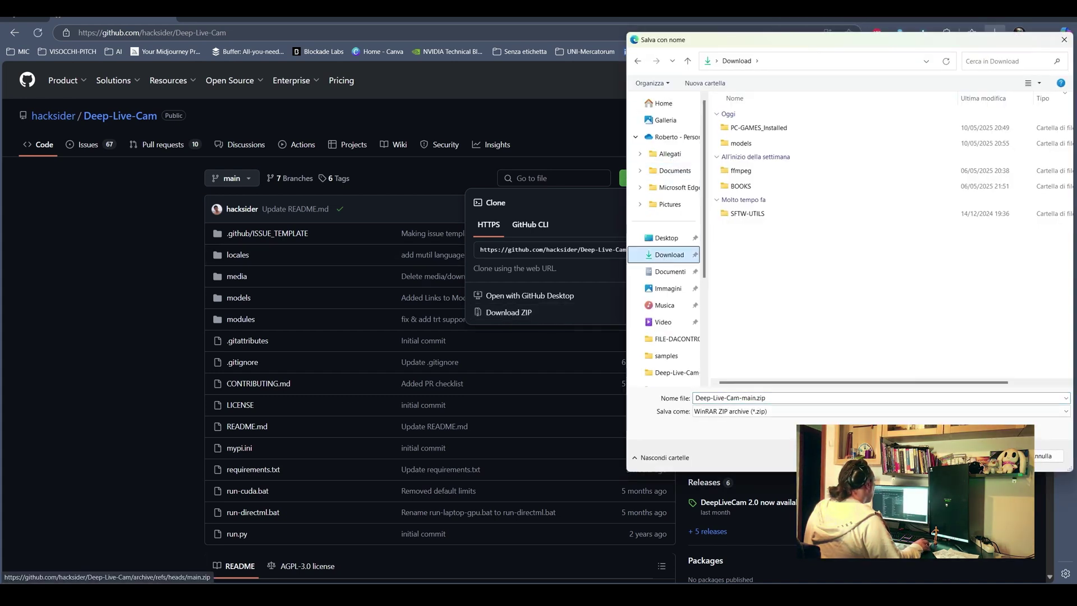
key("Return")
- Extract Deep-Live-Cam-main.zip into Download, then delete the zip
left_click(940, 54)
right_click(327, 419)
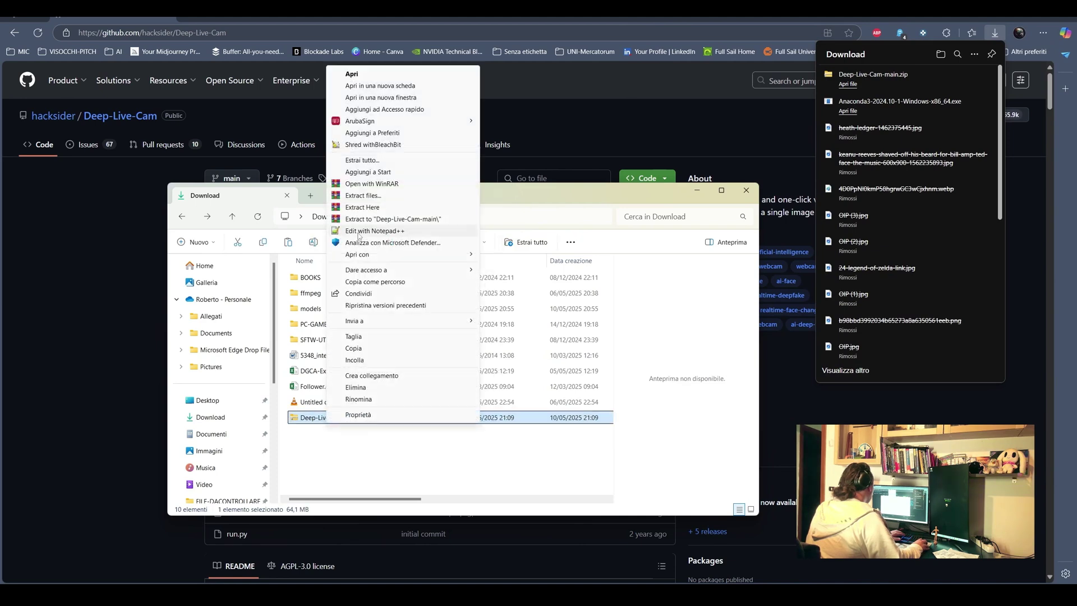
left_click(362, 206)
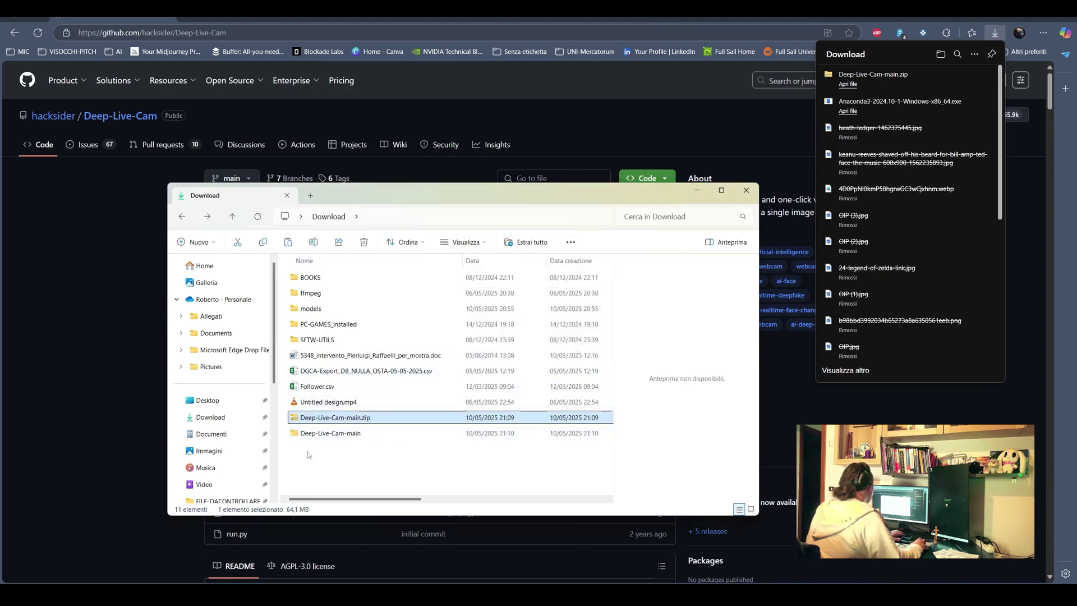
key("Delete")
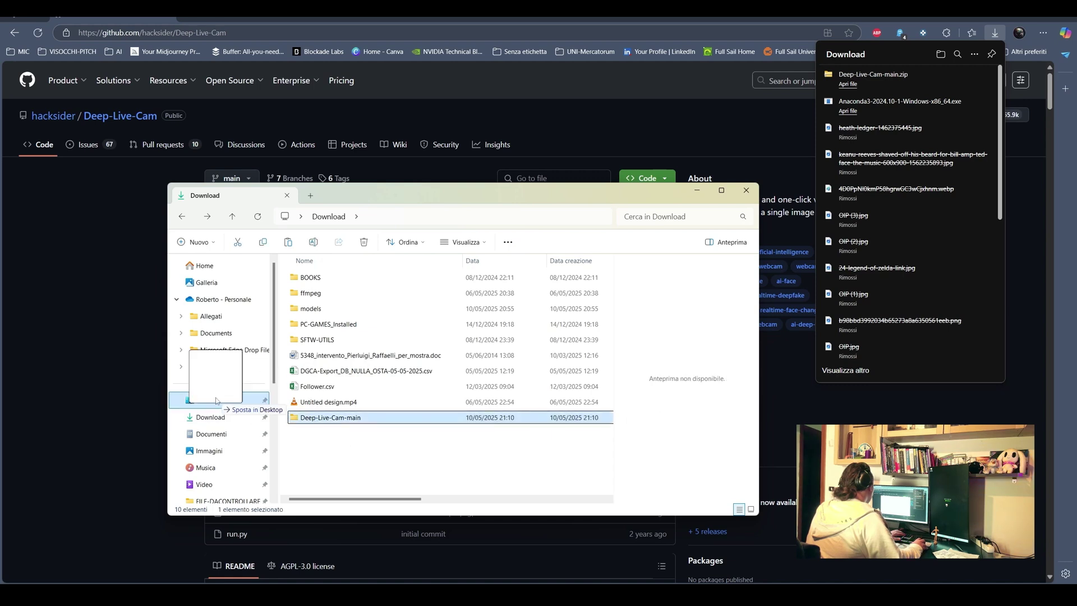
- Scroll the GitHub README, then search the web for ffmpeg in a new tab
left_click(162, 328)
scroll(150, 319, "down", 20)
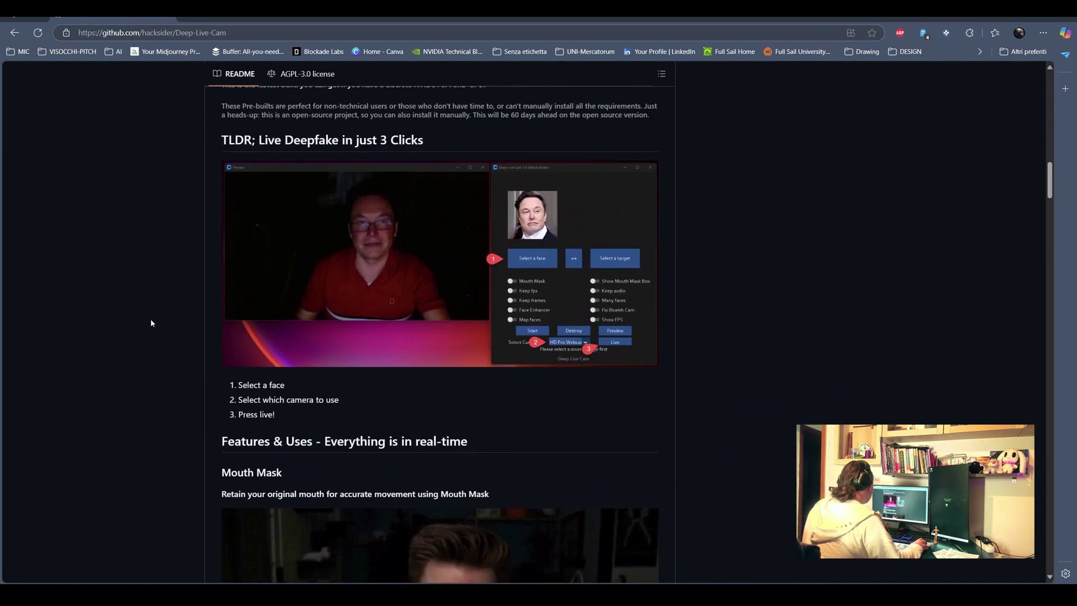
scroll(152, 322, "down", 20)
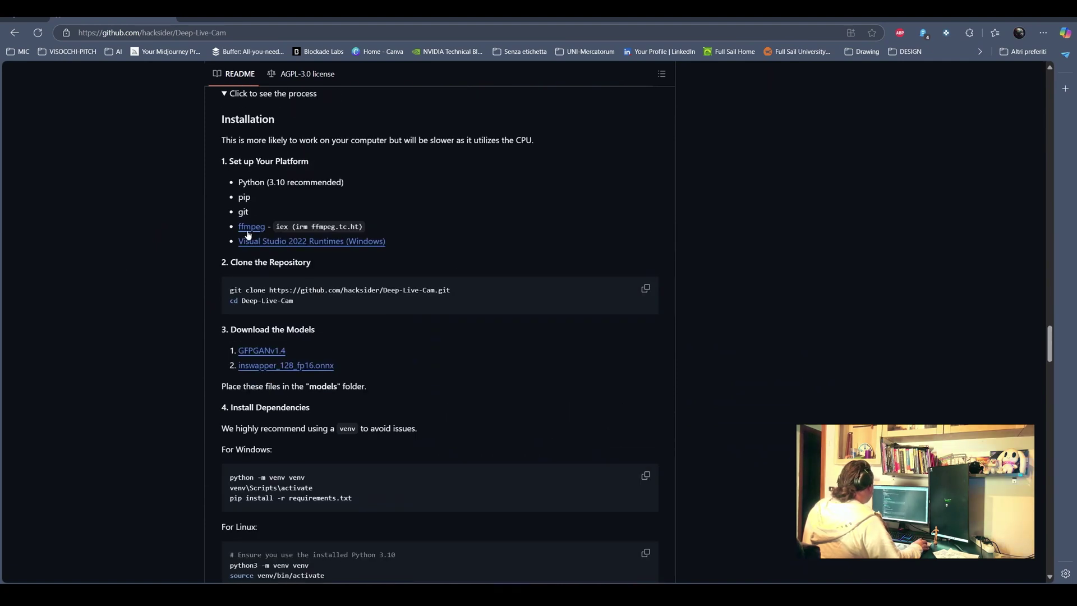
key("ctrl+t")
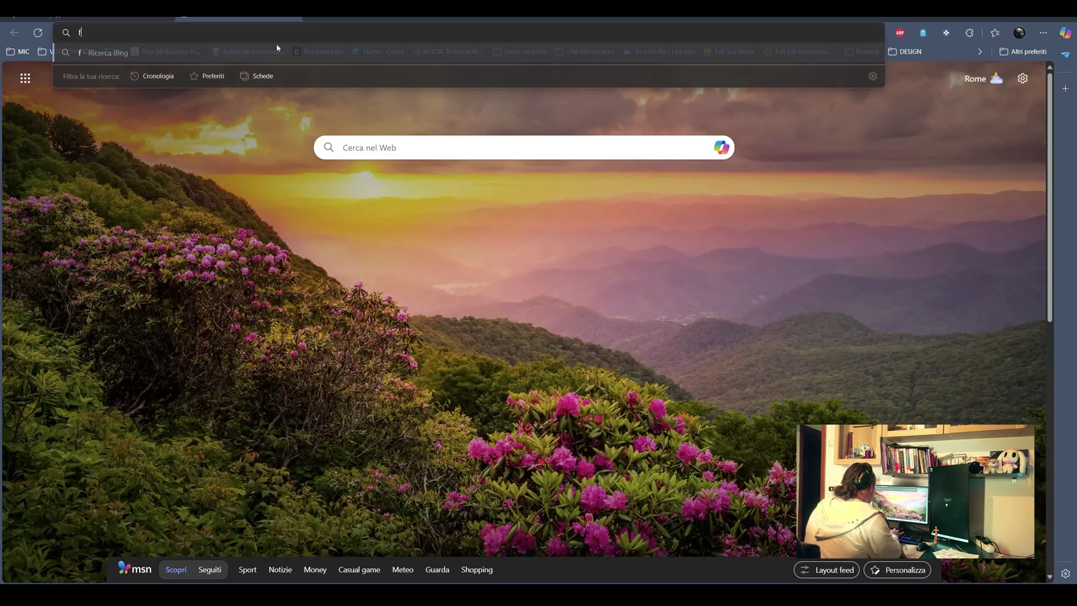
type("ffmpeg")
key("Return")
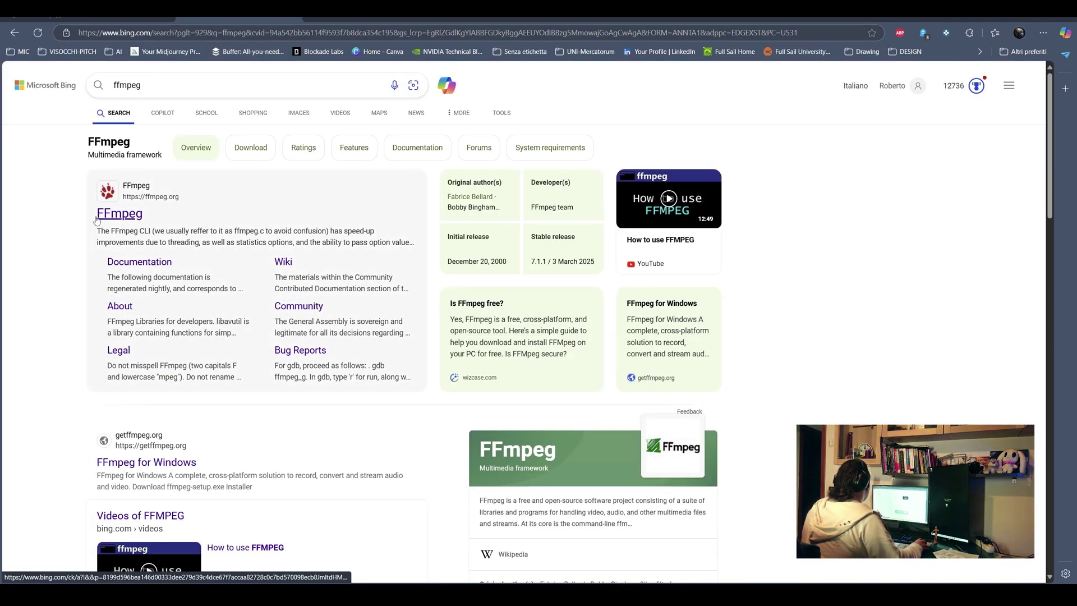
- Go from ffmpeg.org's Download page and Windows options to gyan.dev's FFmpeg builds
left_click(137, 212)
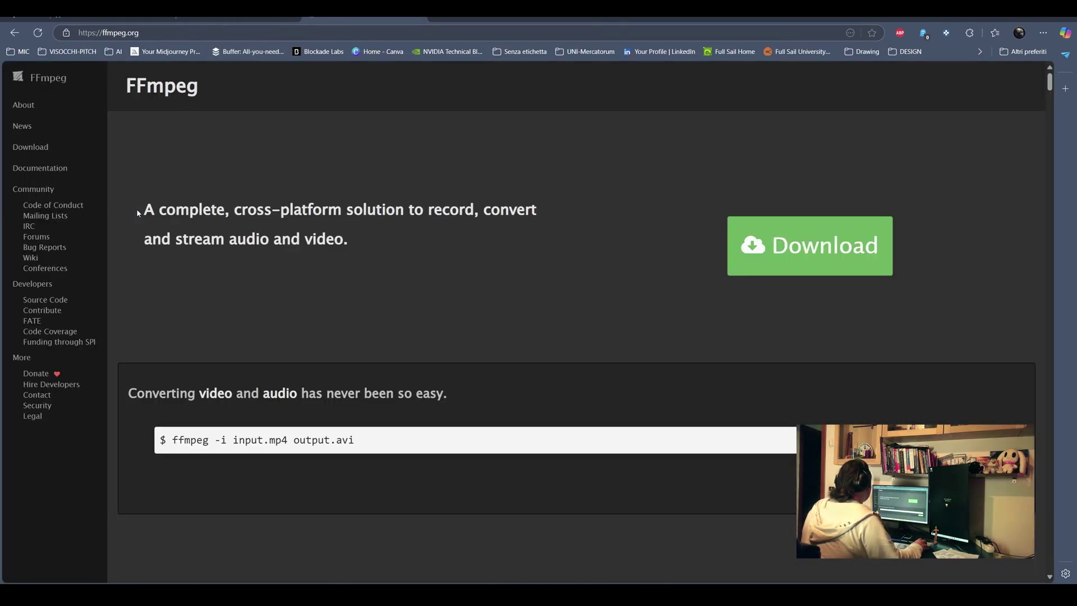
left_click(29, 147)
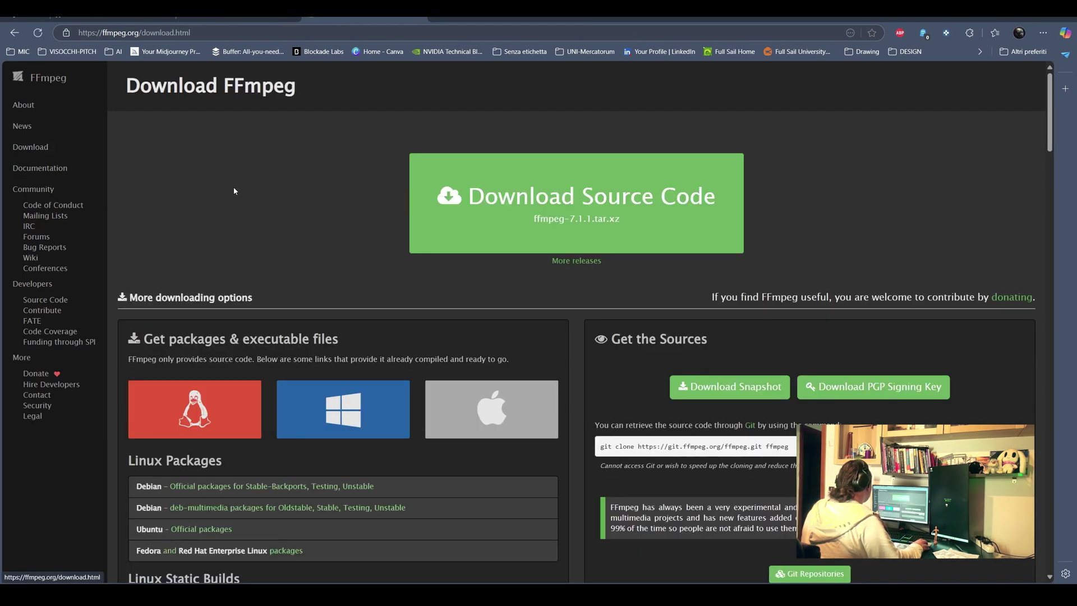
scroll(250, 155, "down", 1)
left_click(325, 361)
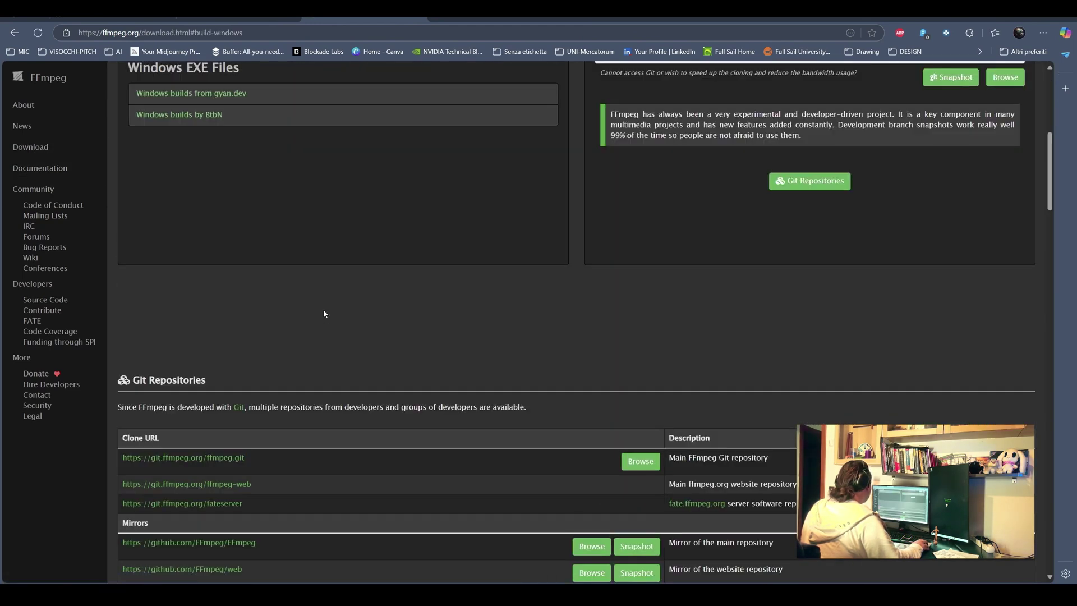
left_click(216, 93)
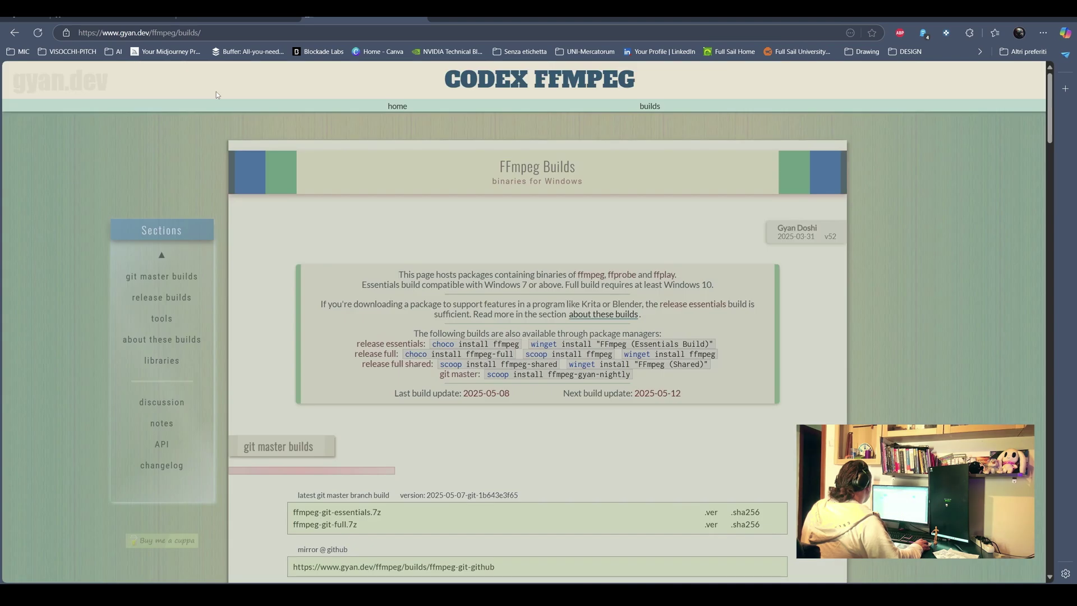
scroll(275, 204, "down", 5)
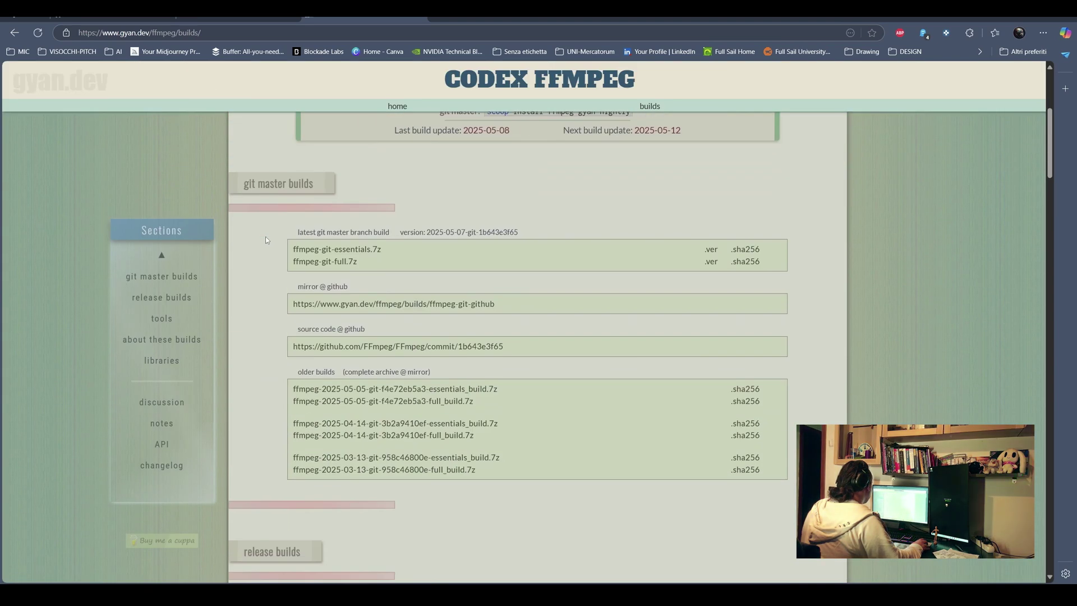
- Save the ffmpeg-git-full.7z build archive into the Download folder
left_click(323, 263)
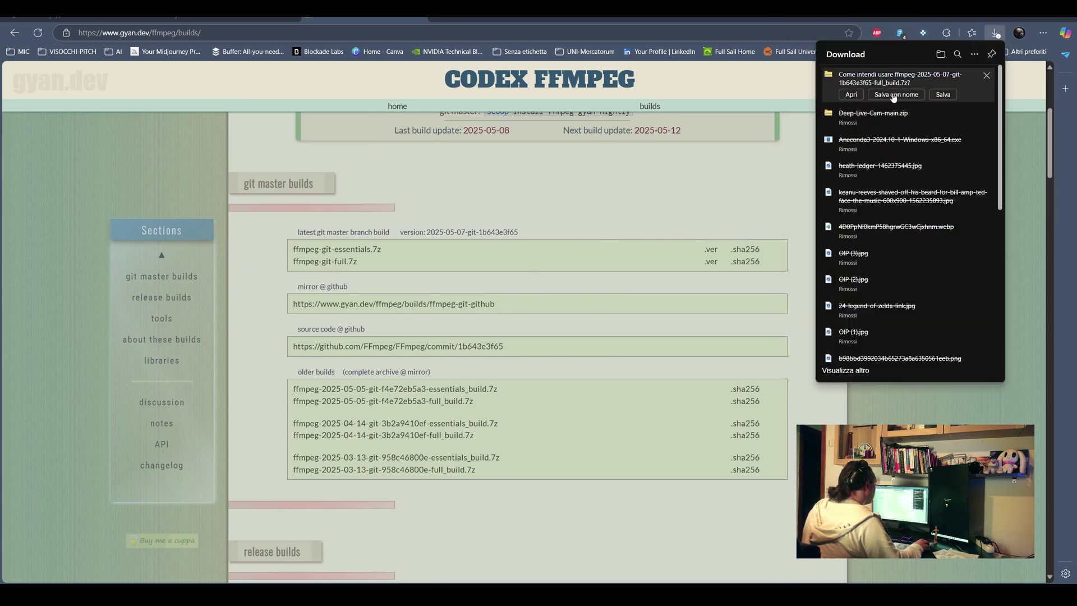
left_click(895, 95)
key("Return")
- Extract the FFmpeg .7z archive into its own folder in Download
left_click(940, 54)
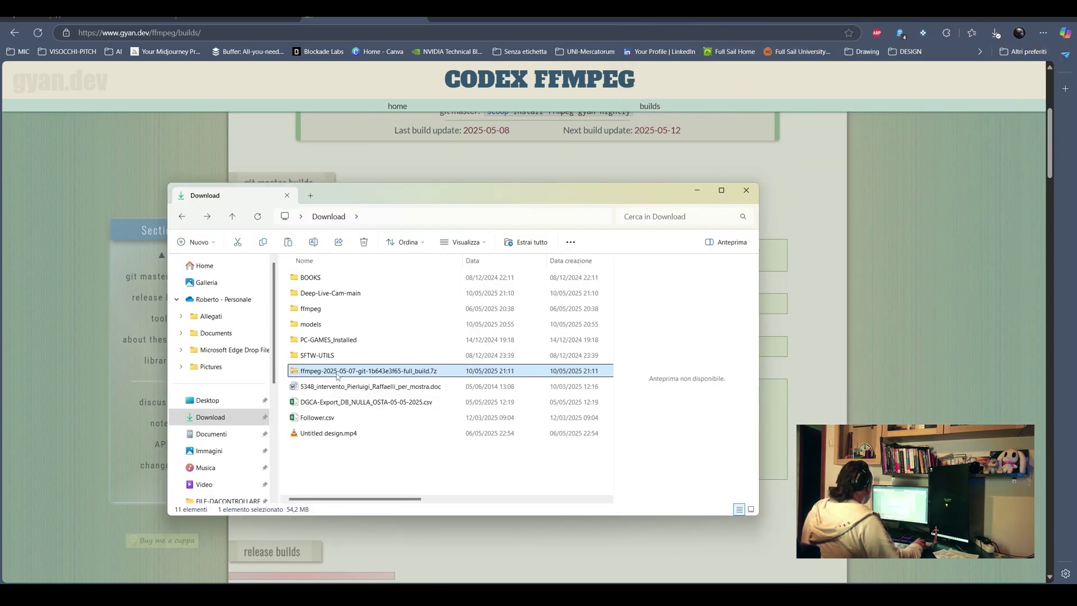
right_click(335, 374)
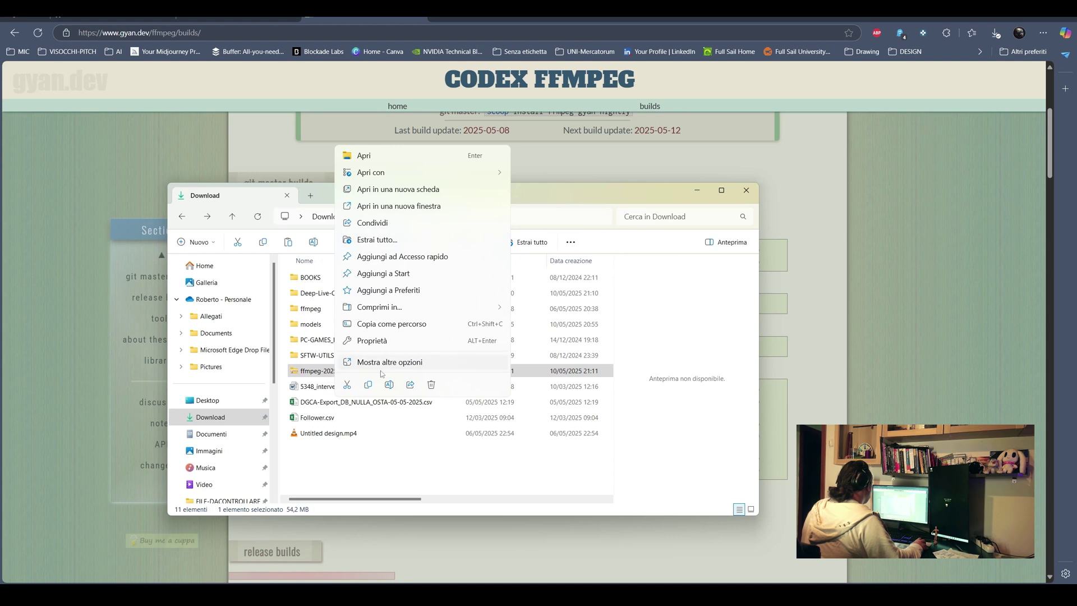
left_click(389, 361)
left_click(384, 179)
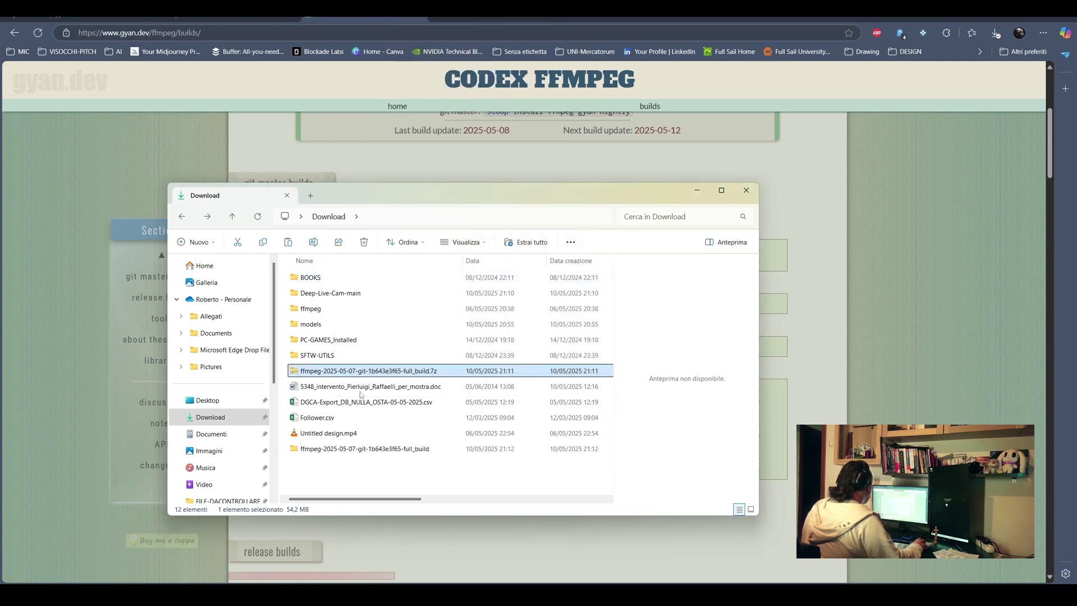
left_click(746, 190)
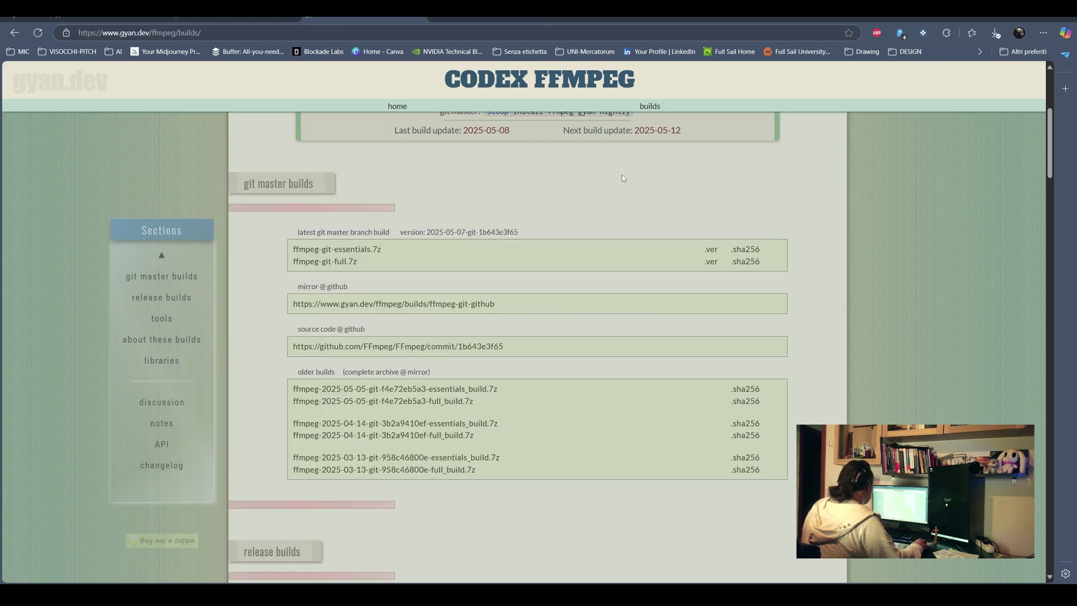
- Create a new folder named ffmpeg on the C: drive
key("super+e")
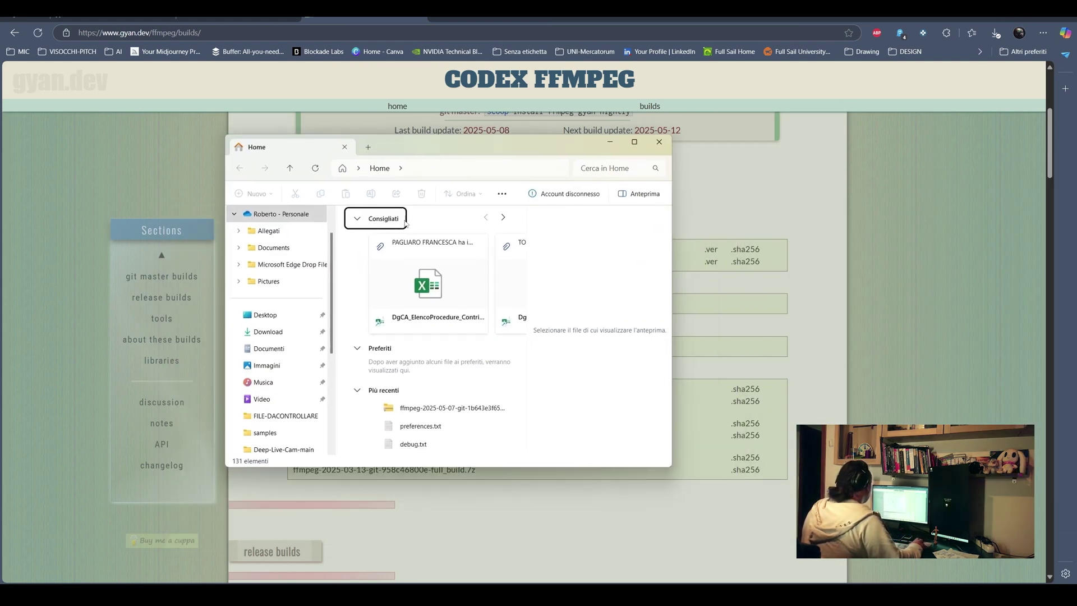
scroll(274, 334, "down", 3)
left_click(269, 332)
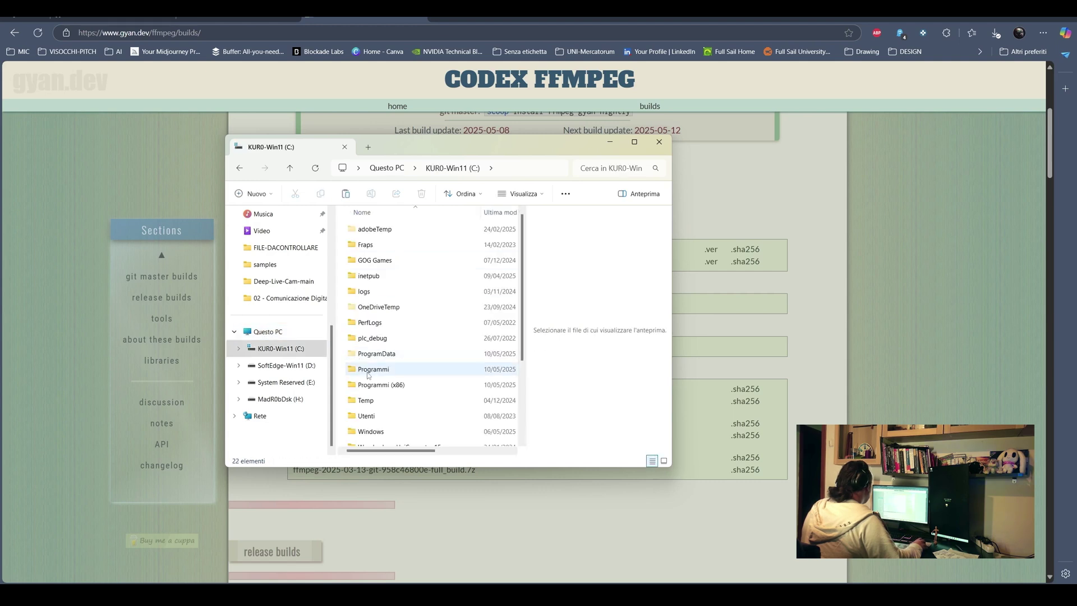
scroll(340, 397, "down", 3)
right_click(341, 396)
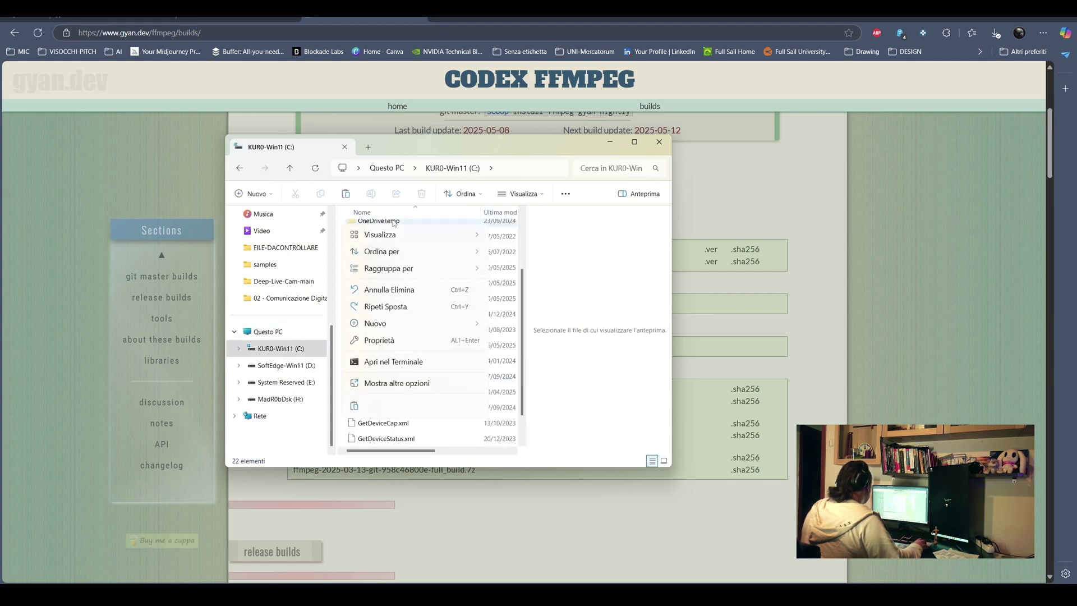
left_click(509, 331)
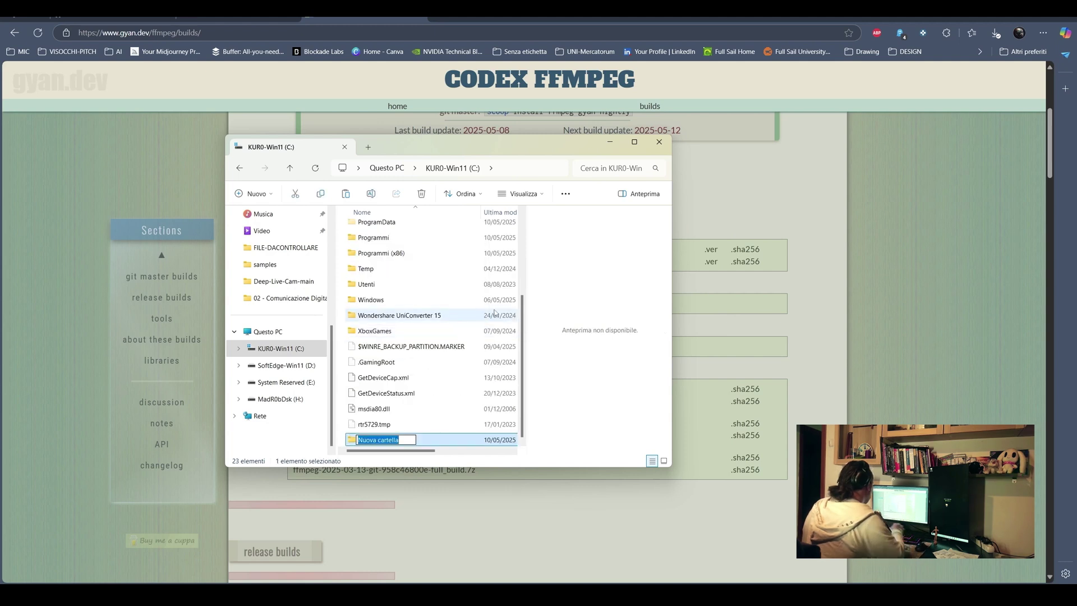
type("ffmpeg")
key("Return")
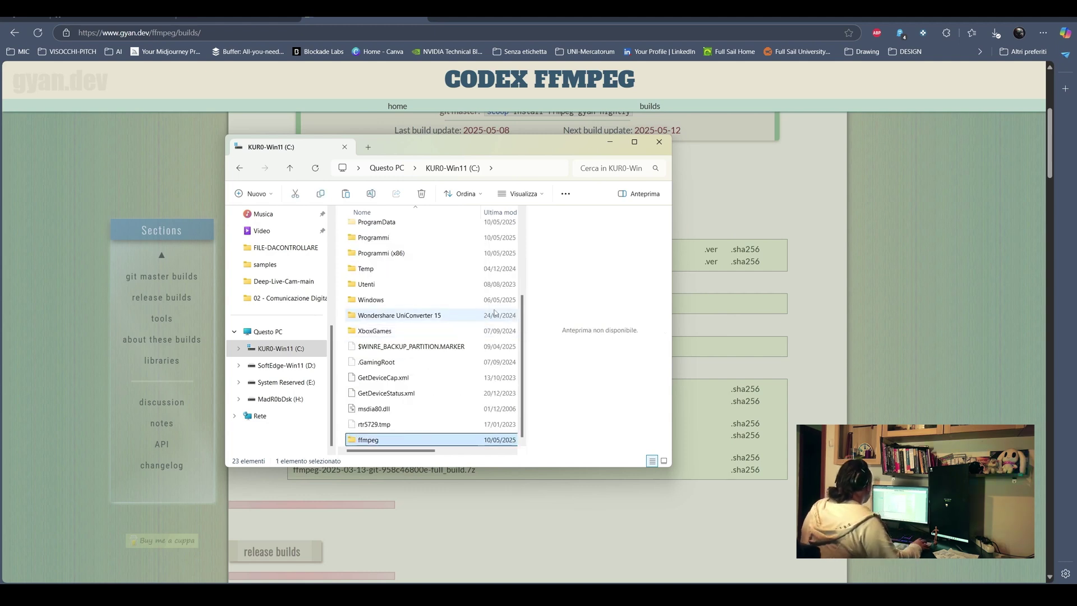
- Move ffmpeg.exe, ffplay.exe and ffprobe.exe from the build's bin folder into C:\ffmpeg
mouse_move(195, 581)
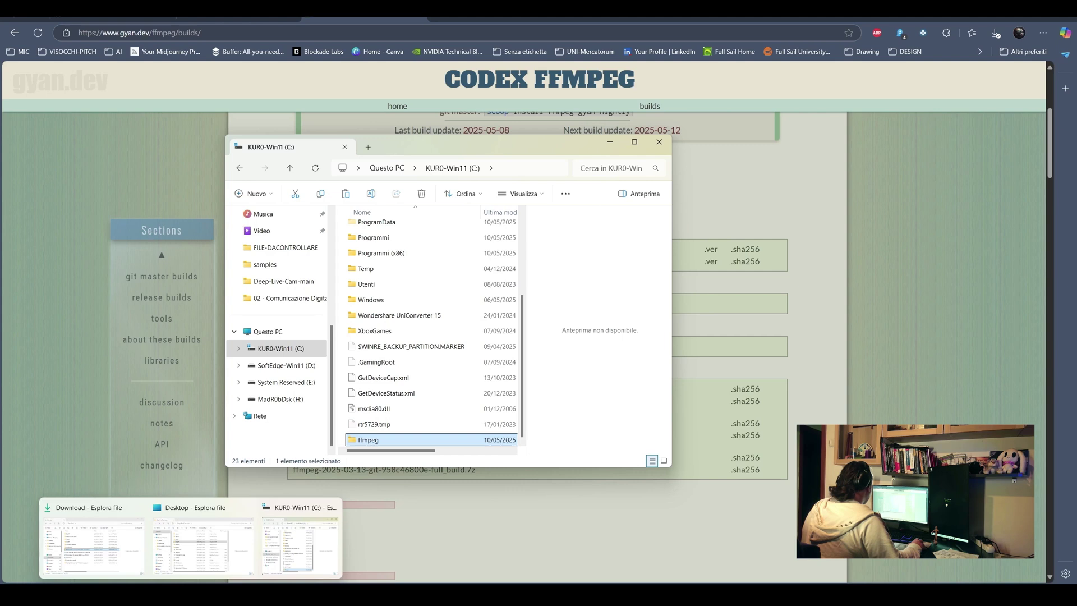
left_click(87, 538)
double_click(342, 448)
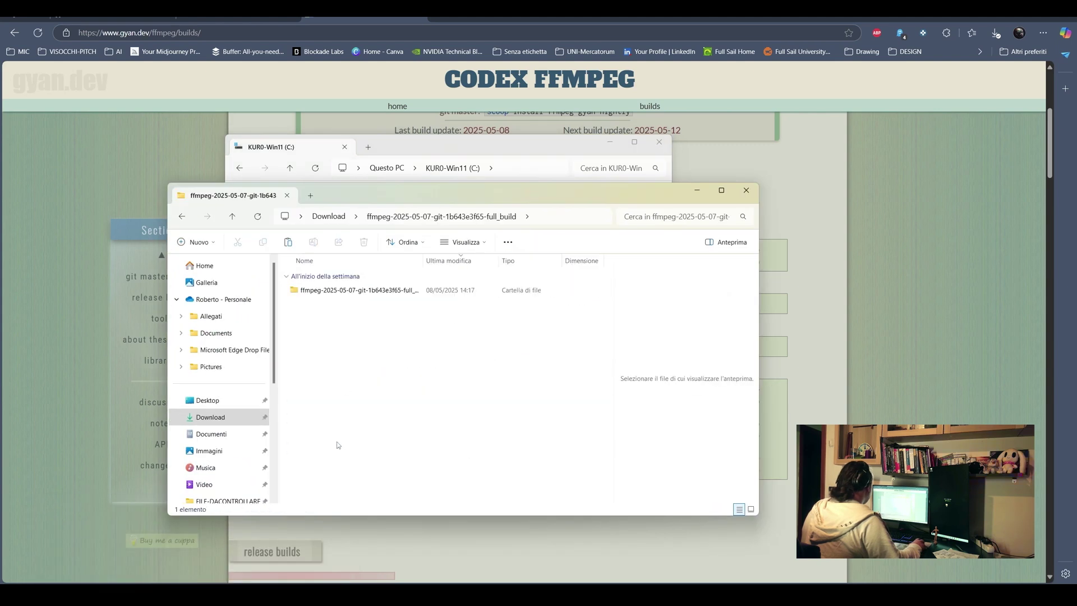
double_click(339, 290)
left_click_drag(395, 189, 599, 188)
left_click_drag(488, 159, 325, 154)
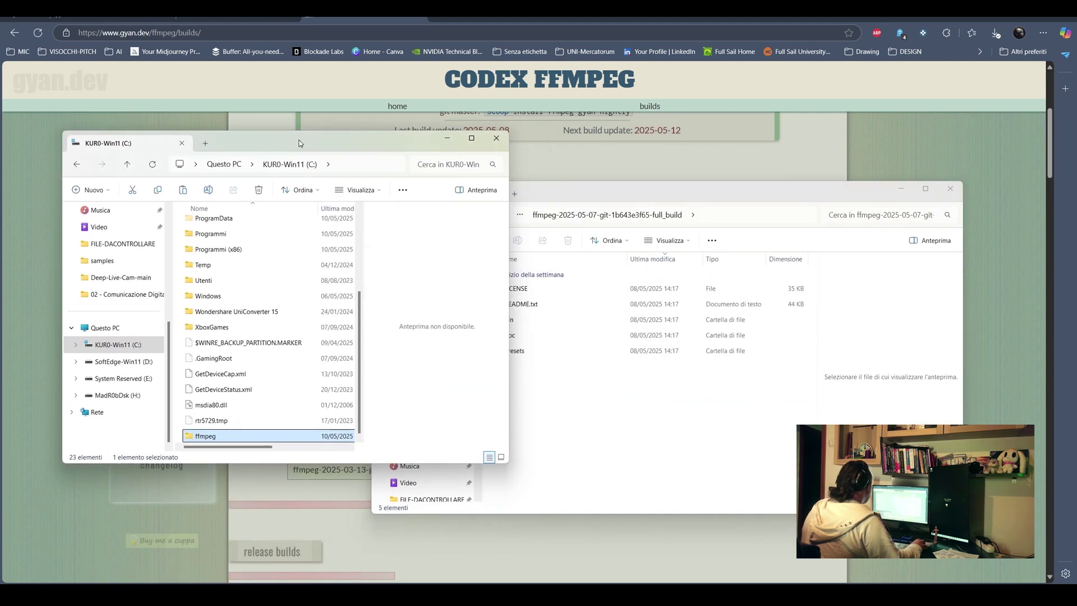
double_click(202, 435)
left_click_drag(557, 191, 585, 159)
double_click(537, 287)
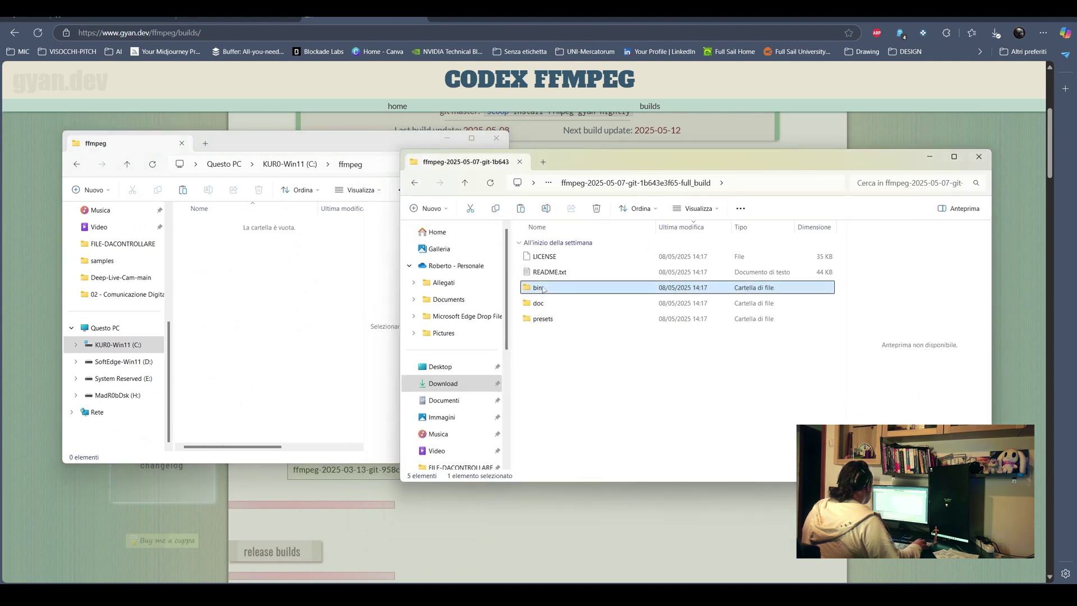
key("ctrl+a")
left_click_drag(546, 287, 248, 274)
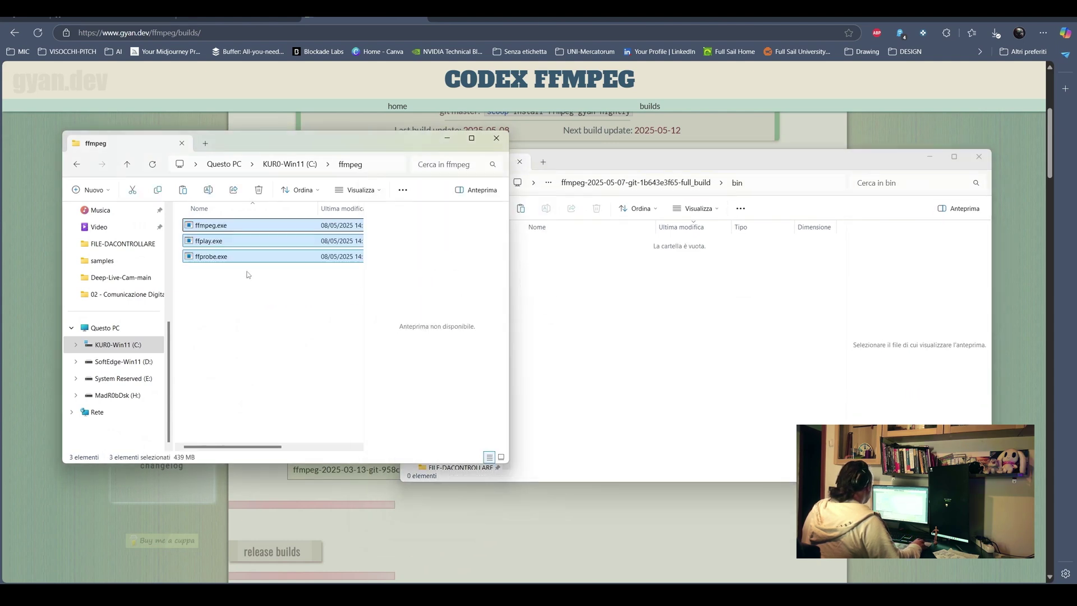
- Delete the extracted FFmpeg build folder and its .7z archive from Download
left_click_drag(636, 166, 646, 166)
left_click(424, 184)
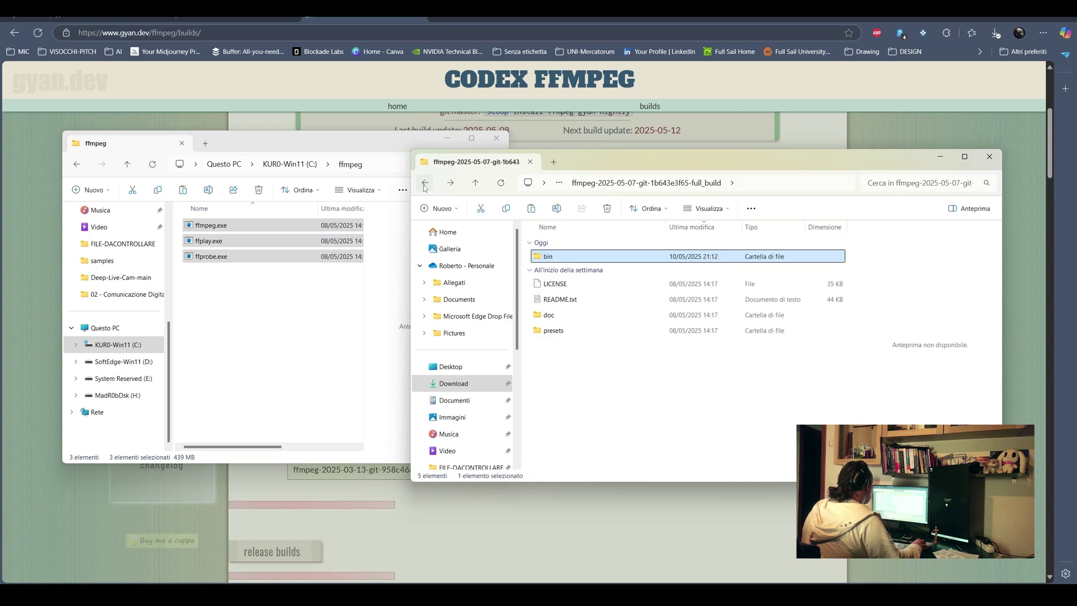
left_click(425, 184)
left_click(594, 353, "ctrl")
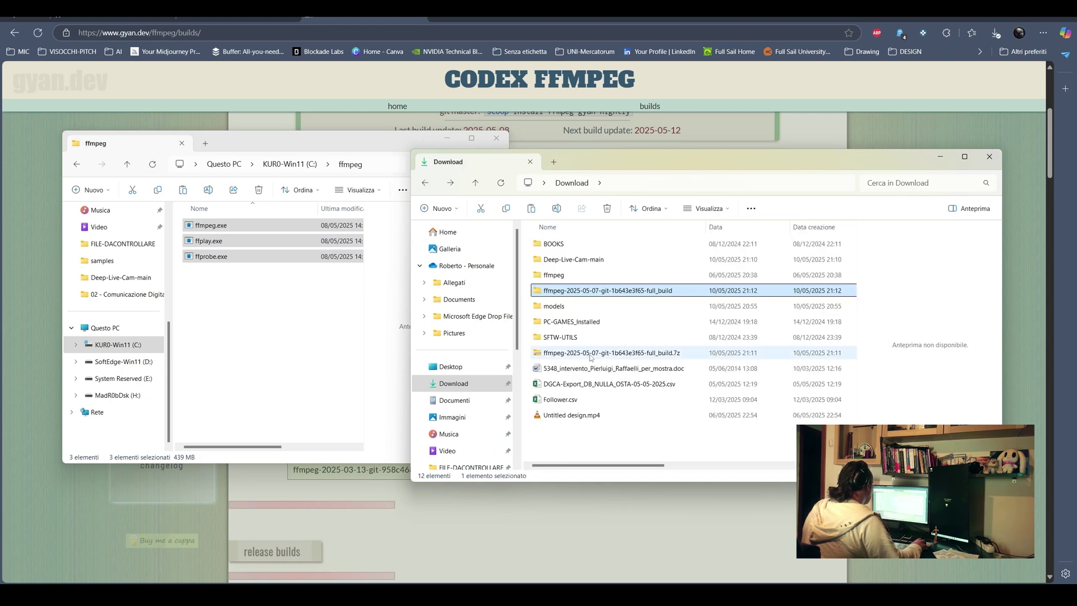
key("Delete")
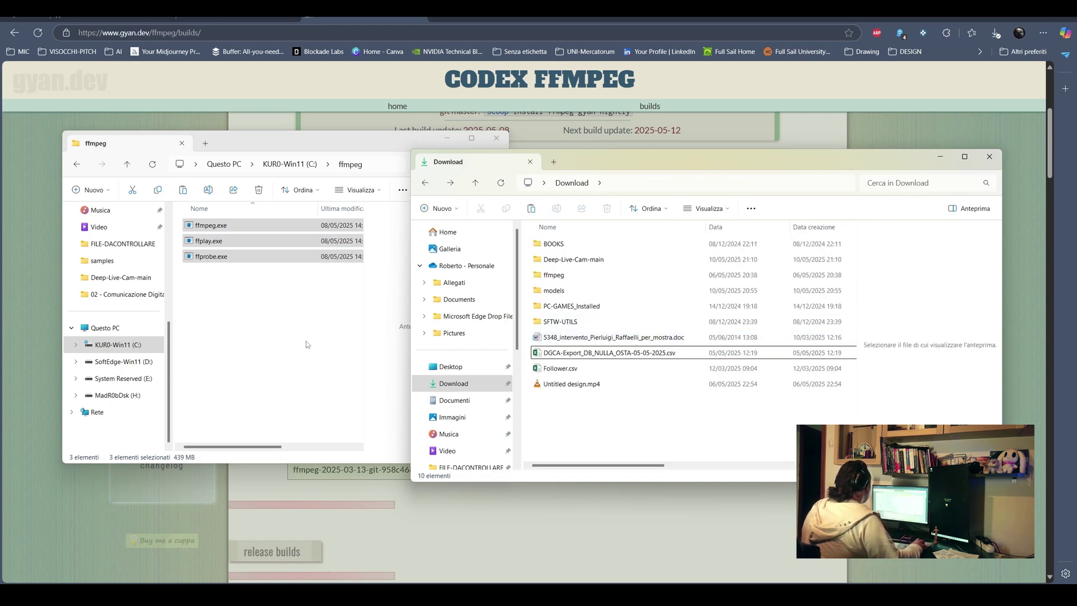
left_click(303, 345)
key("super")
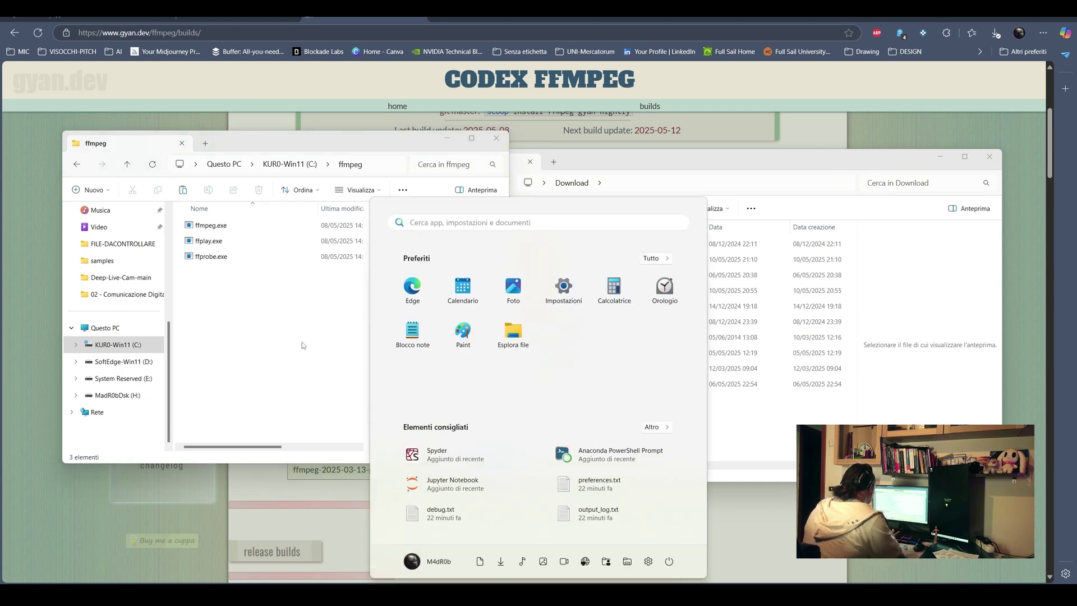
- Open Environment Variables via a 'varia' search and edit the user Path variable
type("varia")
key("Return")
left_click_drag(164, 50, 628, 143)
left_click(685, 336)
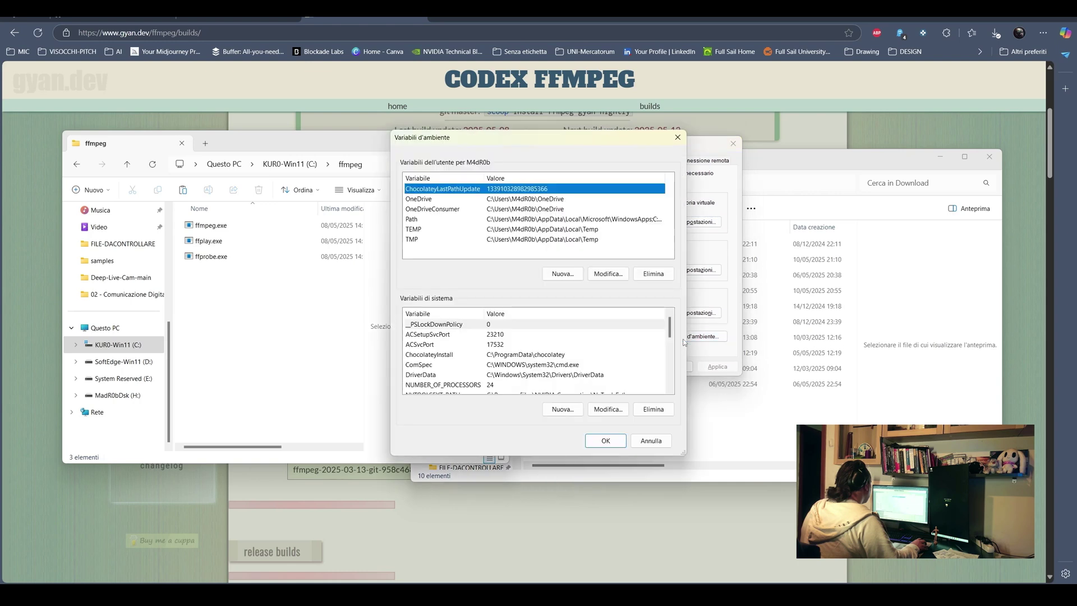
left_click(418, 219)
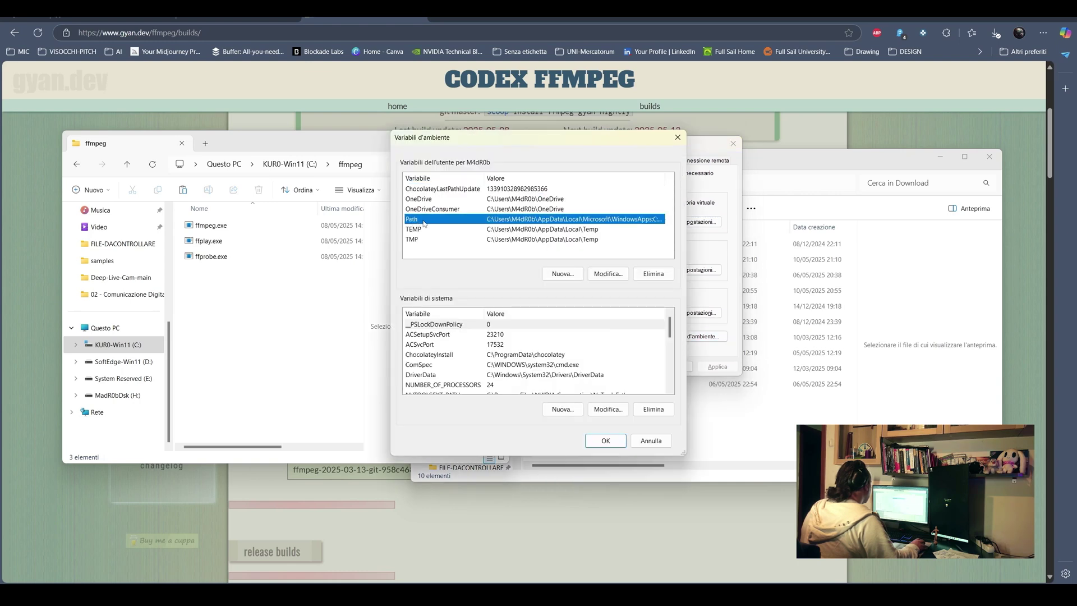
double_click(423, 222)
- Replace the old C:\ffmpeg Path entry with a freshly pasted C:\ffmpeg entry
left_click(444, 238)
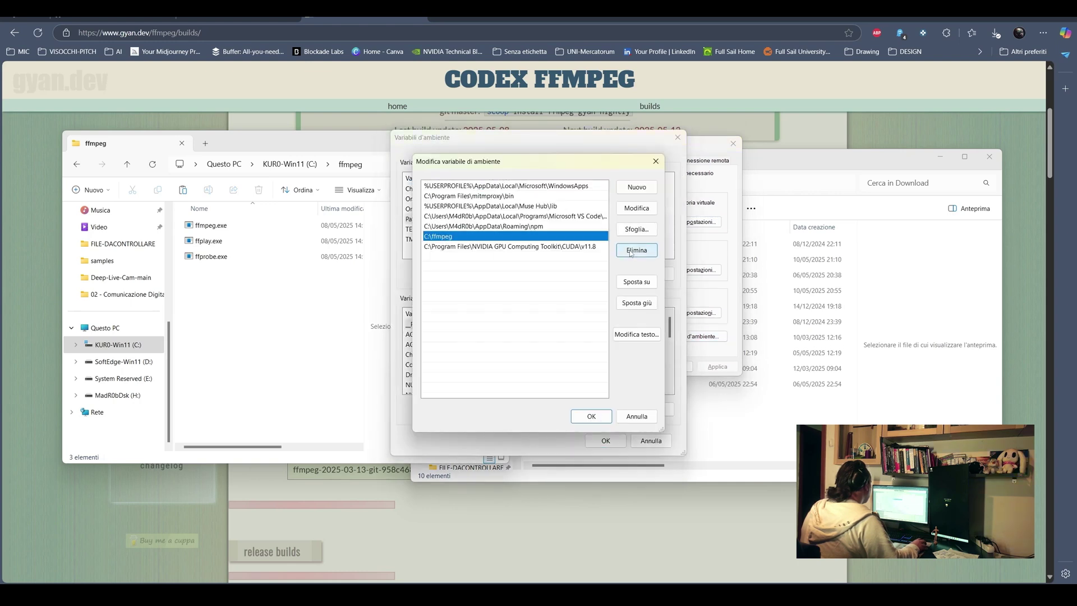
left_click(631, 253)
left_click(635, 188)
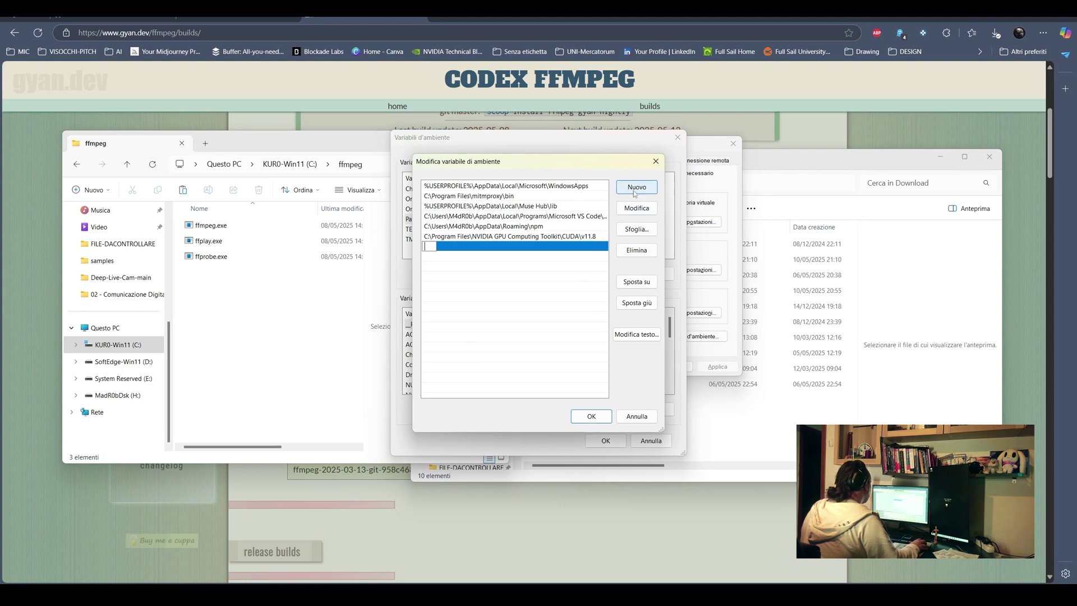
left_click(370, 166)
key("ctrl+c")
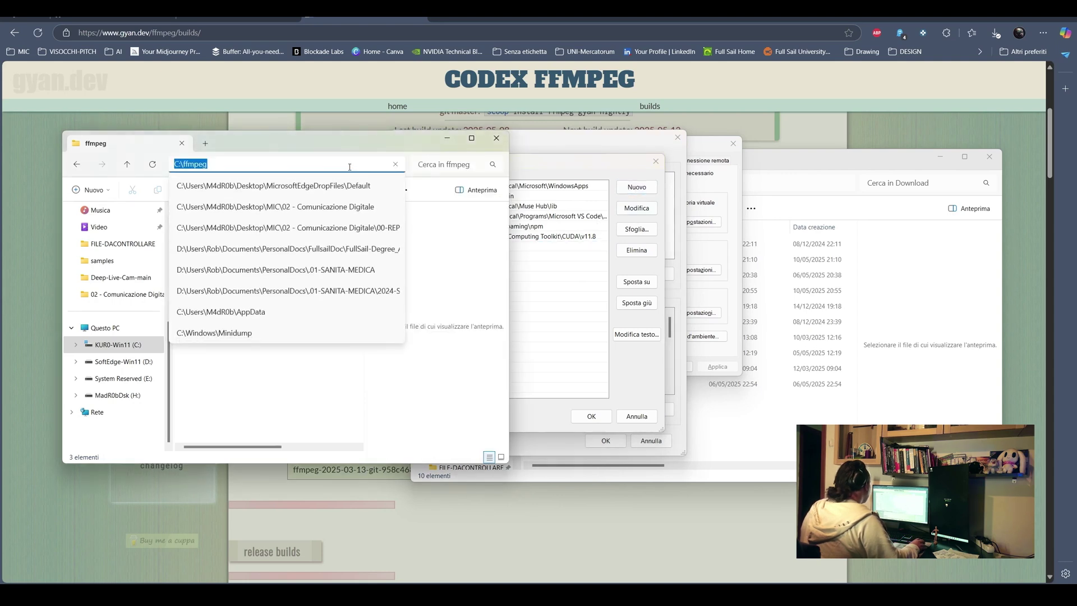
left_click(597, 244)
left_click(635, 187)
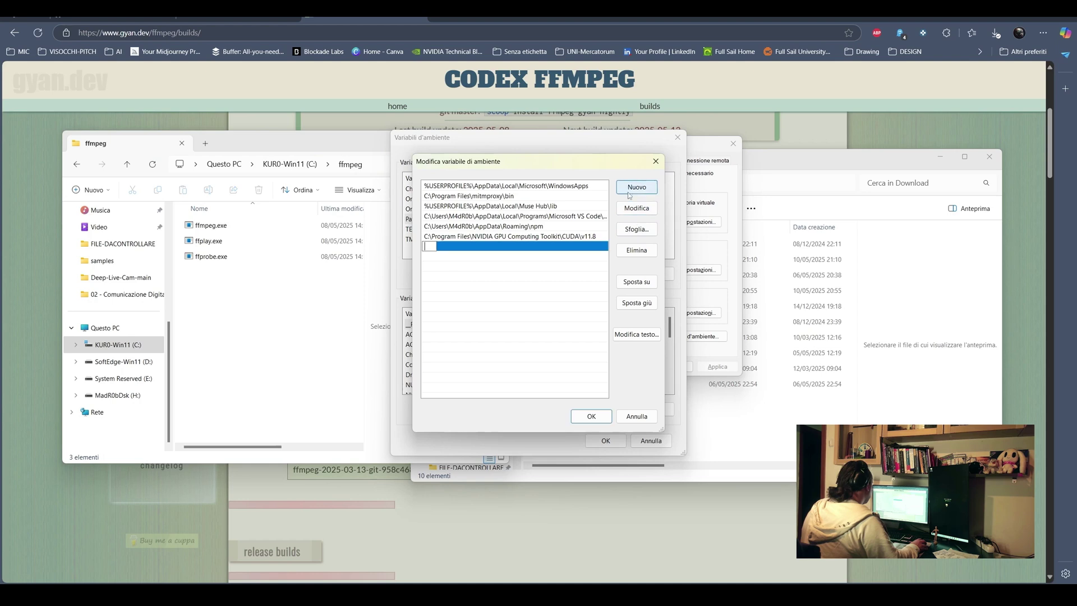
key("ctrl+v")
- Save the Path change and close every environment variable dialog
left_click(588, 418)
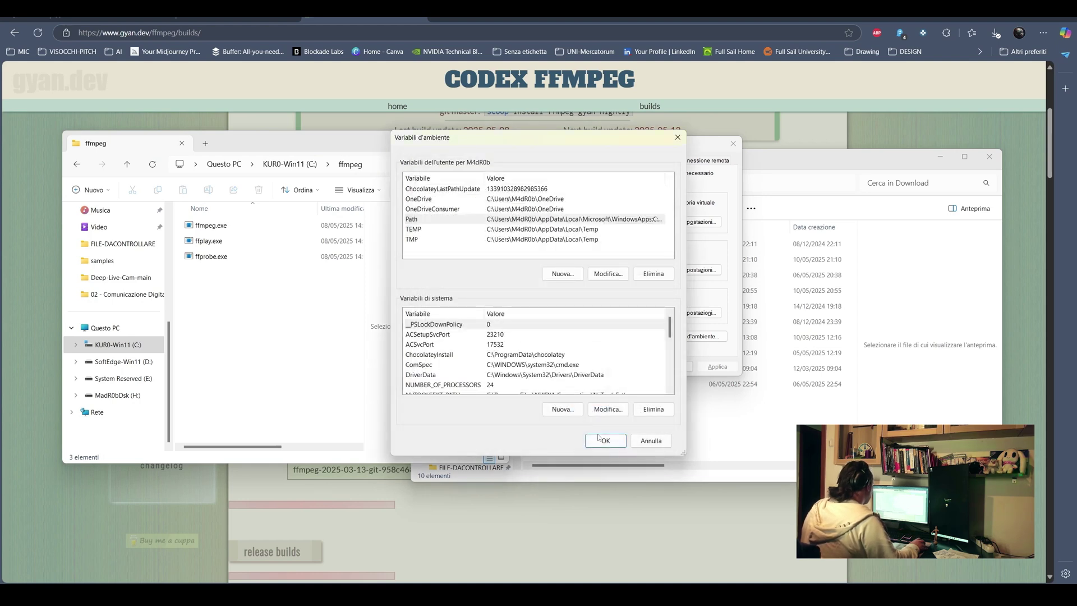
left_click(605, 440)
left_click(627, 366)
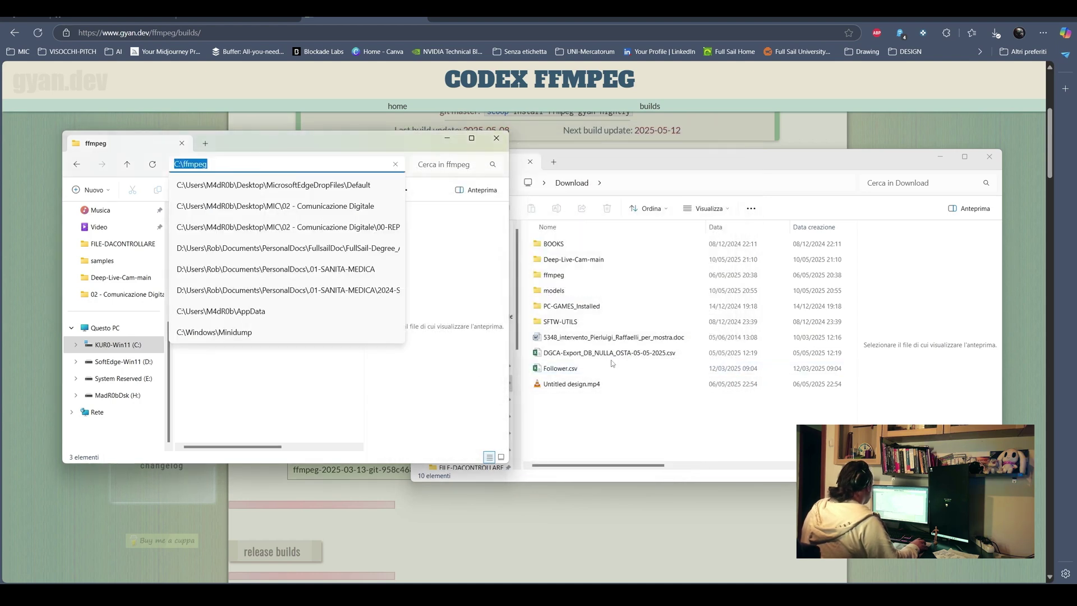
left_click(496, 138)
- Follow the README's Visual Studio 2022 Runtimes link to Microsoft's C++ Build Tools page
left_click(988, 158)
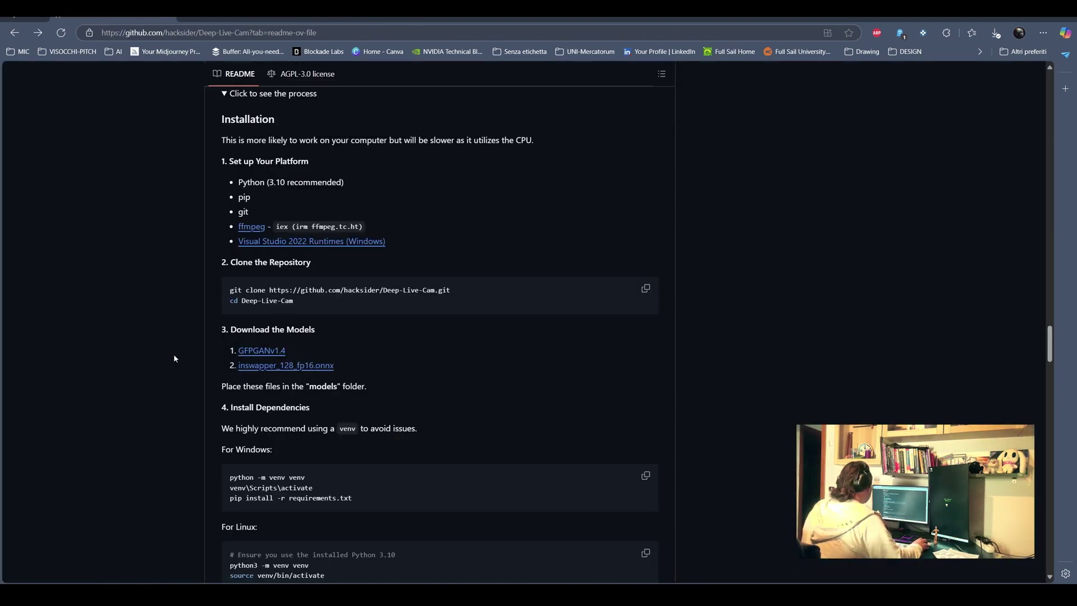
left_click_drag(386, 241, 240, 244)
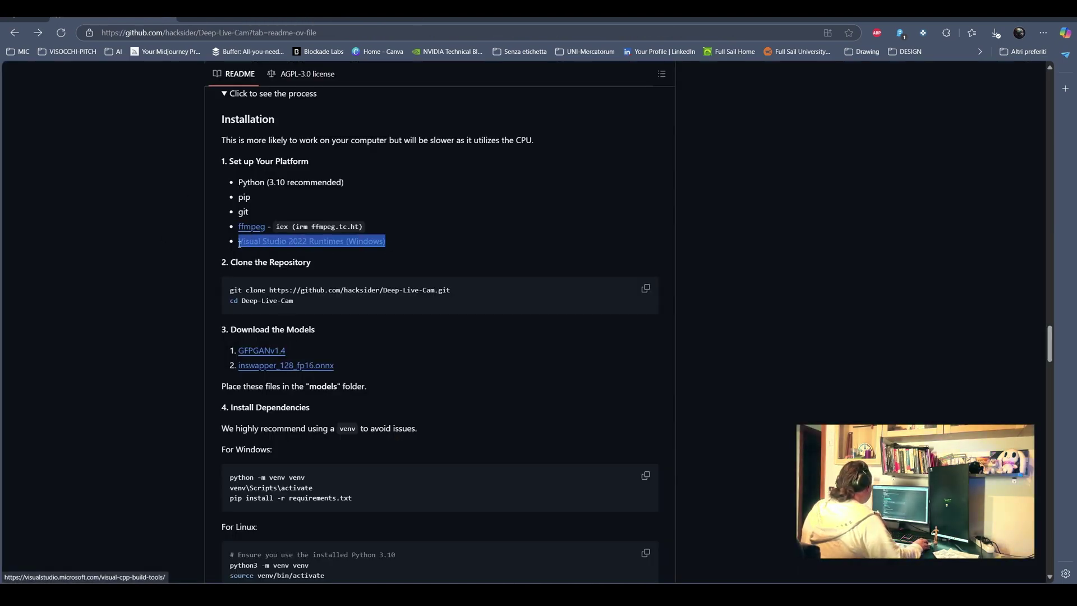
left_click(316, 261)
left_click(313, 241)
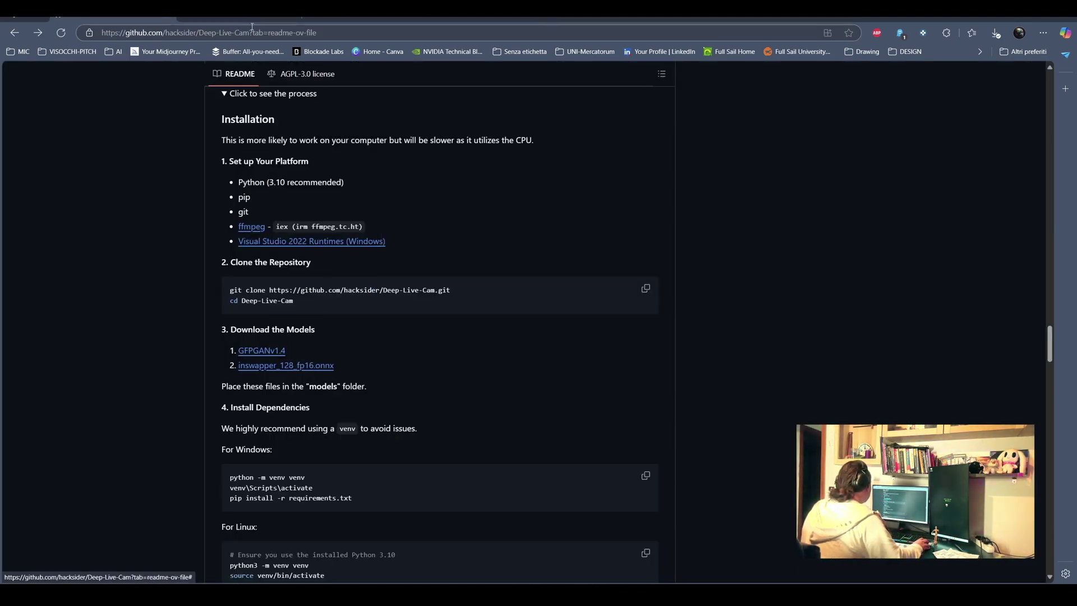
scroll(284, 393, "down", 3)
scroll(283, 386, "up", 3)
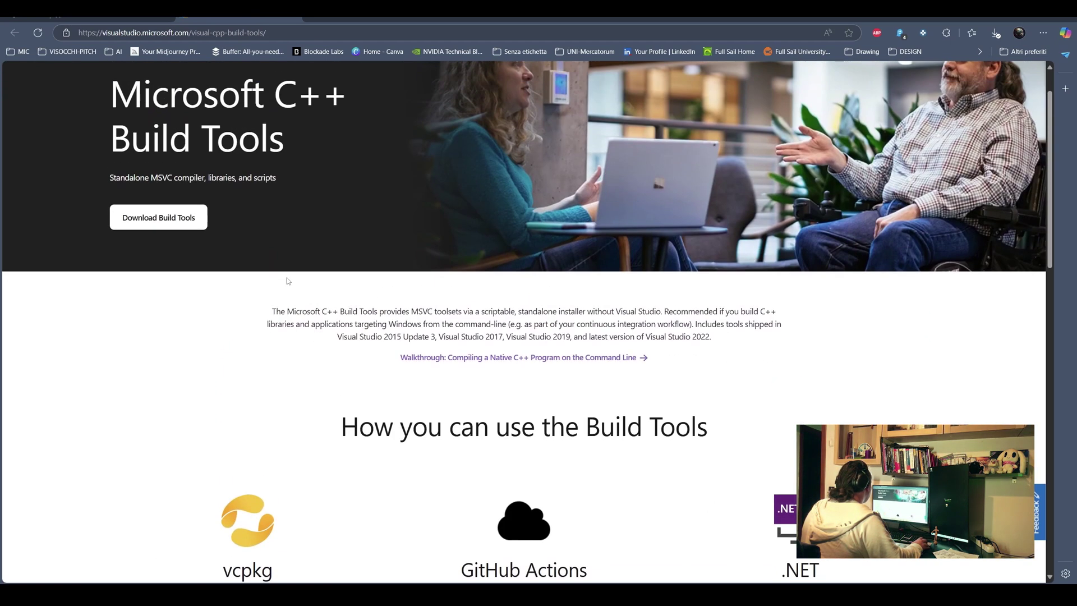
- Save vs_BuildTools.exe to Download and run it to start the Build Tools 2022 installation
left_click(159, 224)
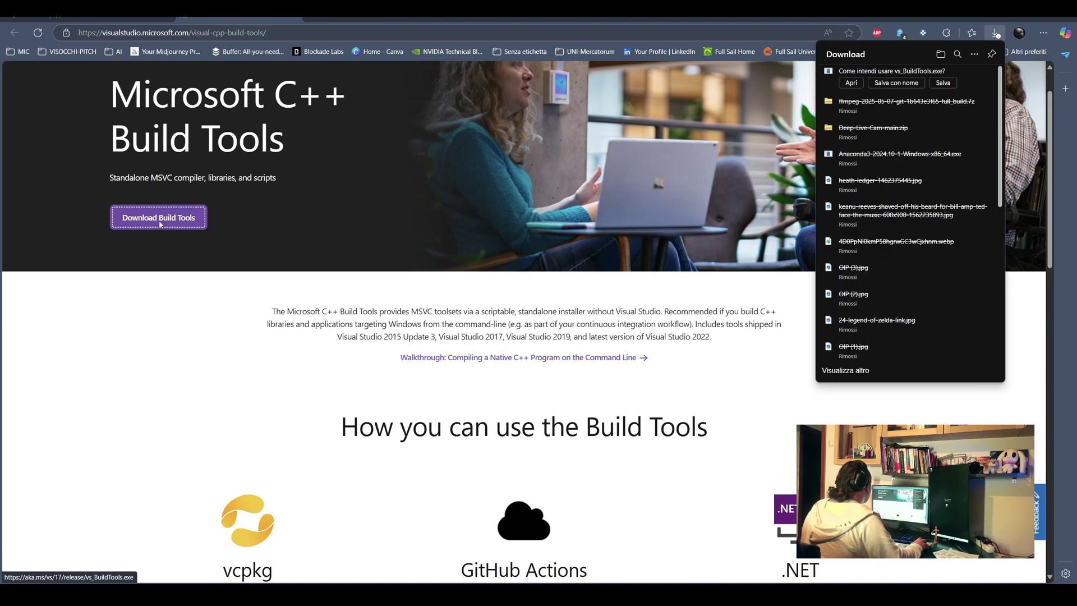
left_click(890, 84)
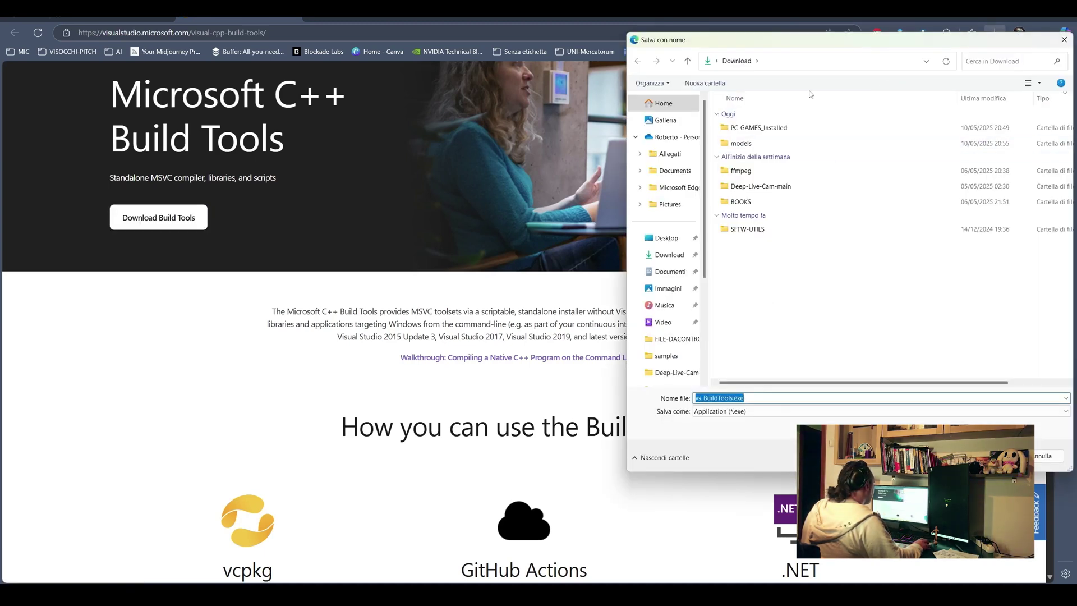
key("Return")
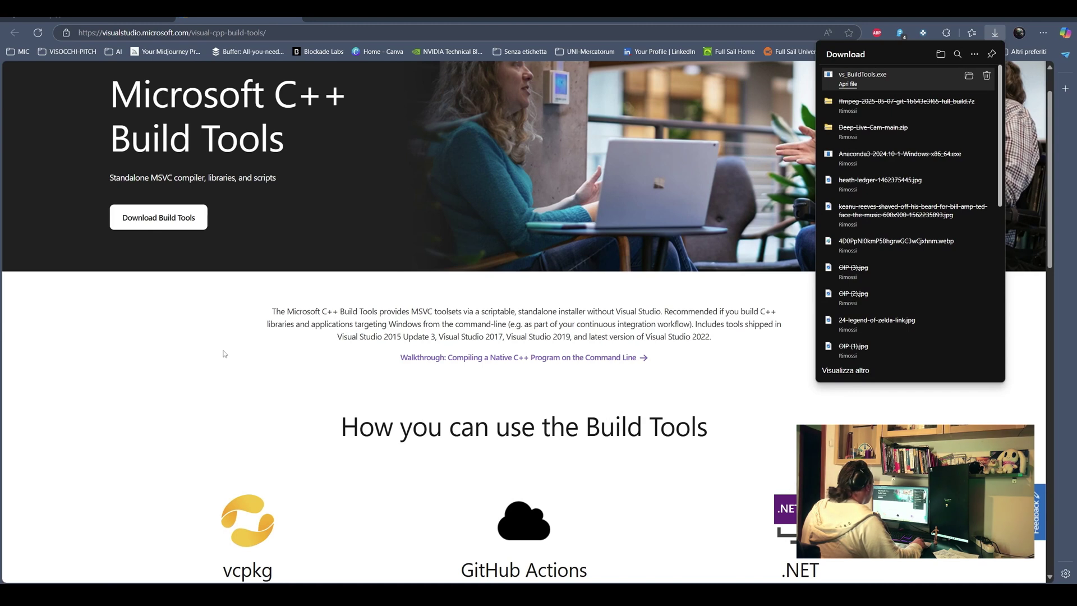
left_click(895, 82)
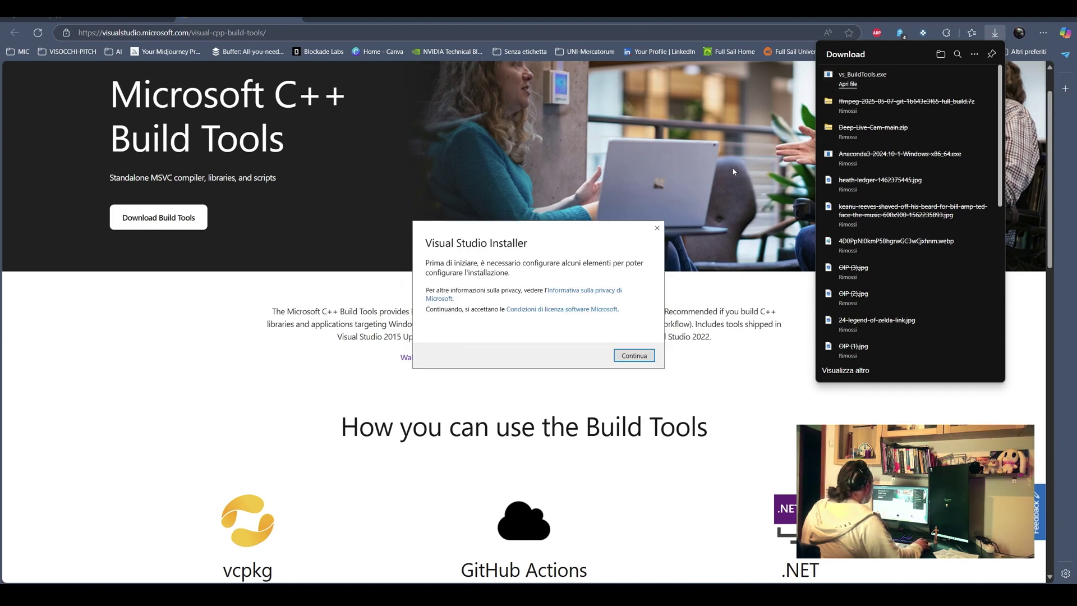
left_click(982, 36)
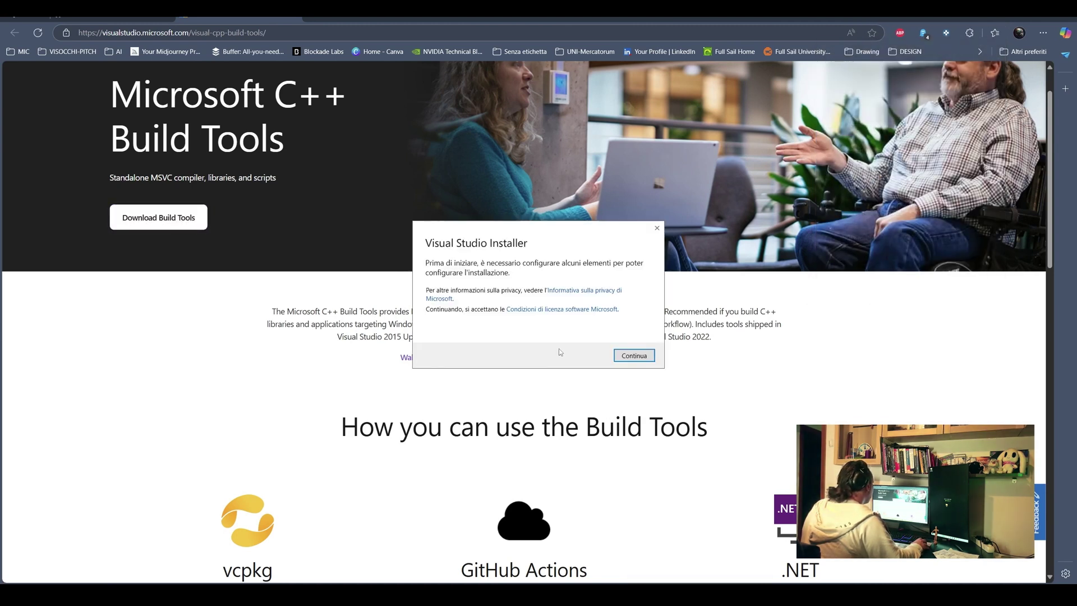
left_click(634, 356)
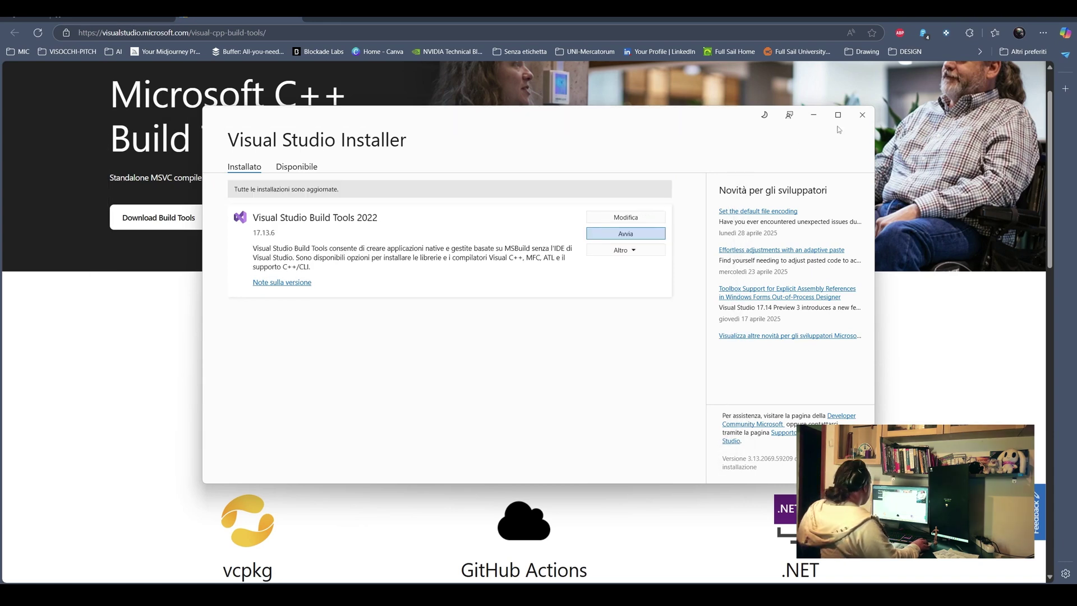
left_click(861, 115)
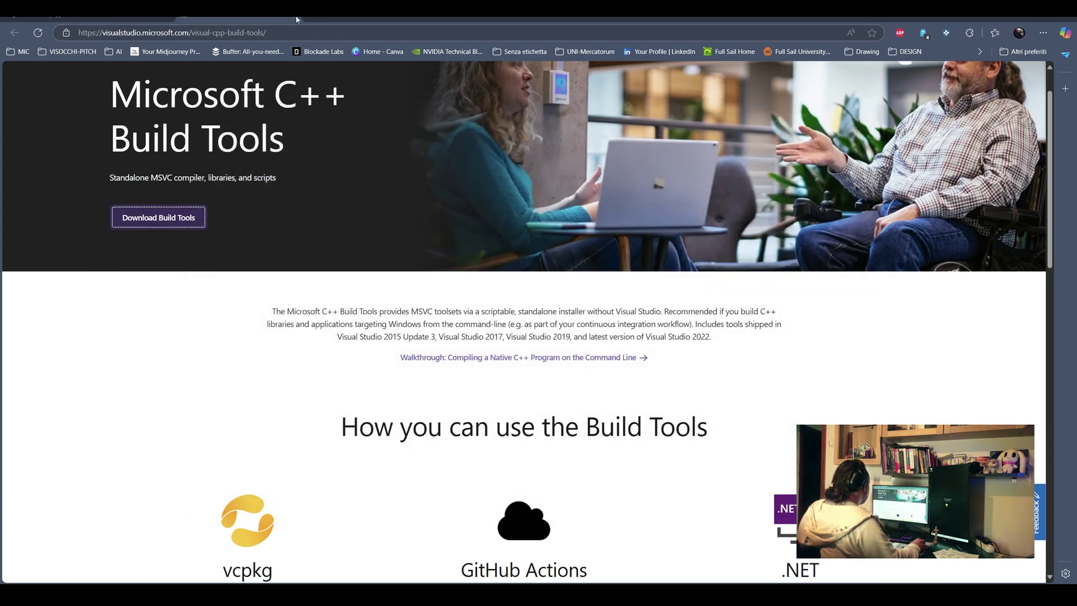
- Save the GFPGANv1.4.pth model into Download > Deep-Live-Cam-main > models
left_click(261, 12)
scroll(171, 250, "down", 2)
left_click_drag(230, 223, 315, 224)
left_click(288, 235)
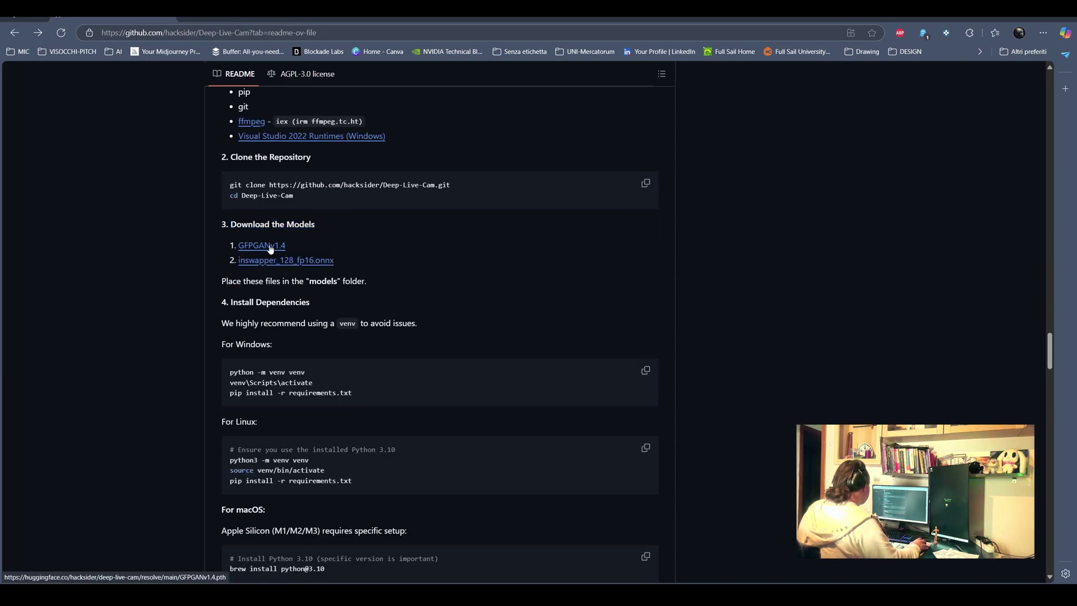
left_click(270, 246)
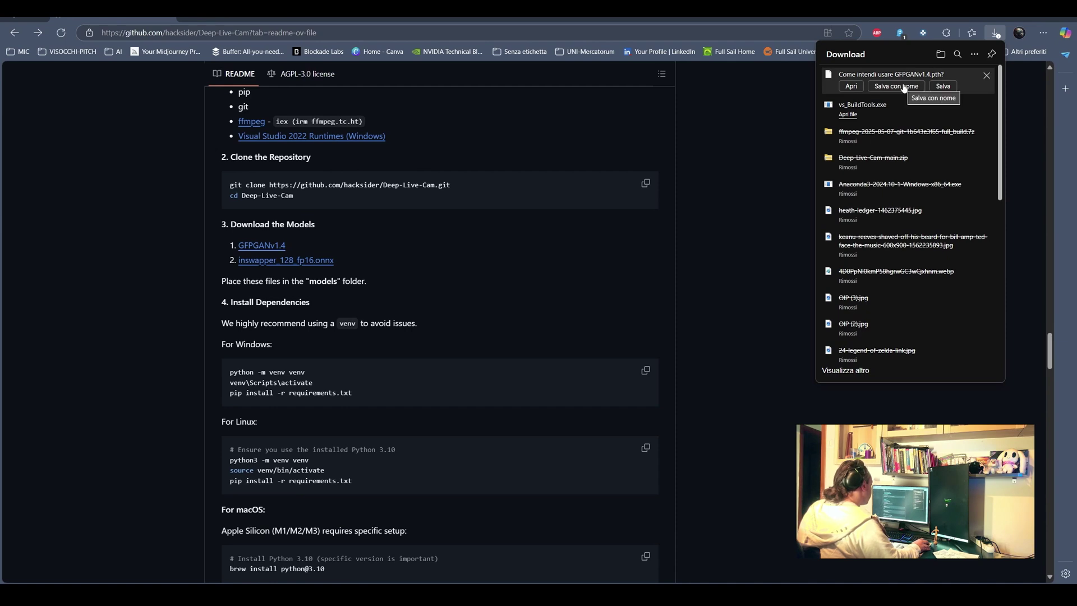
left_click(896, 85)
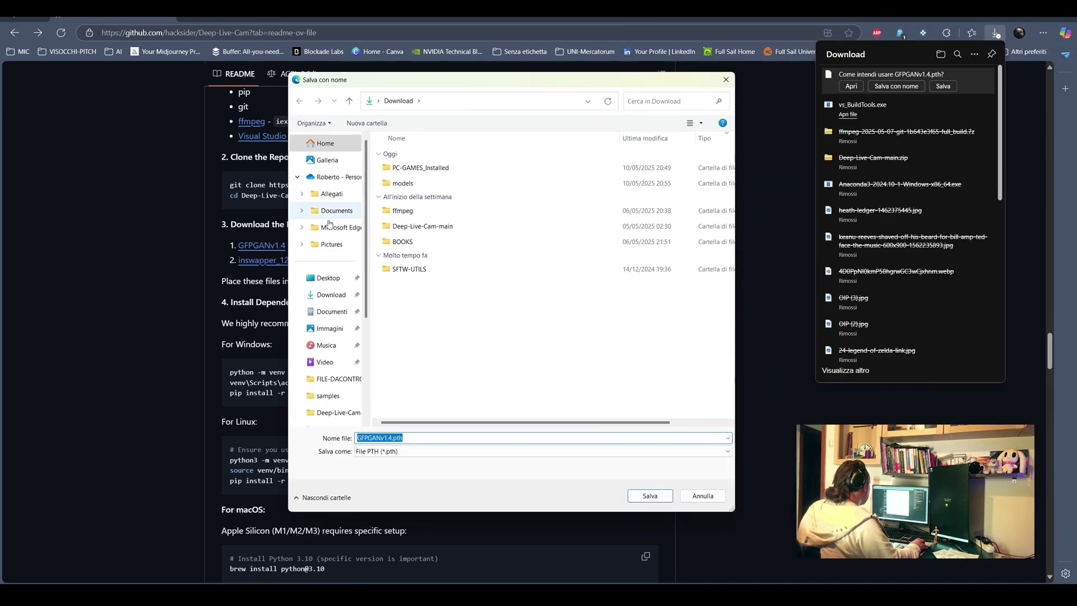
left_click(331, 294)
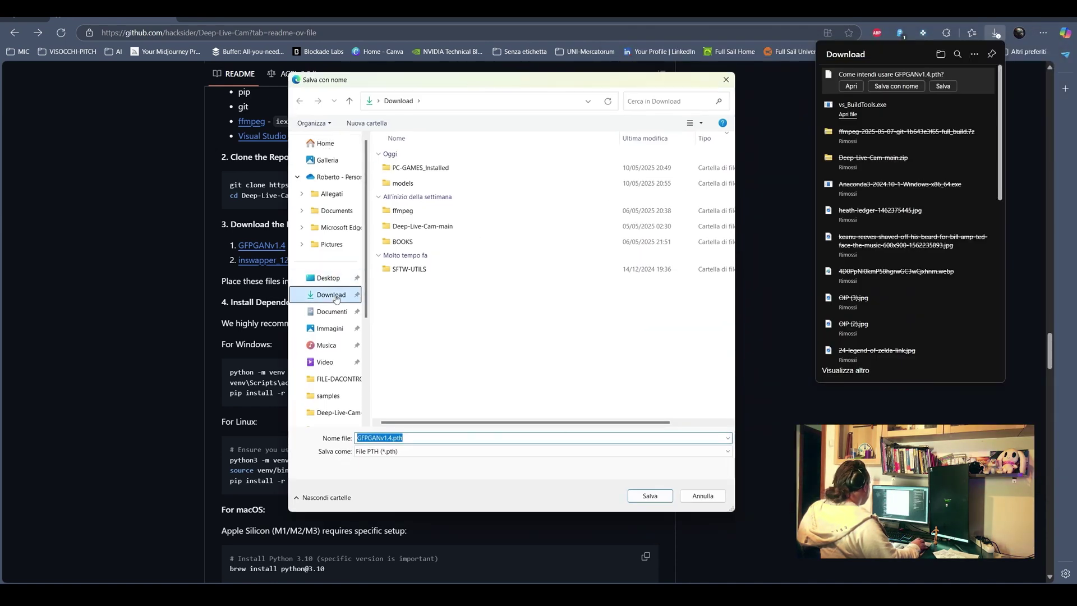
double_click(422, 227)
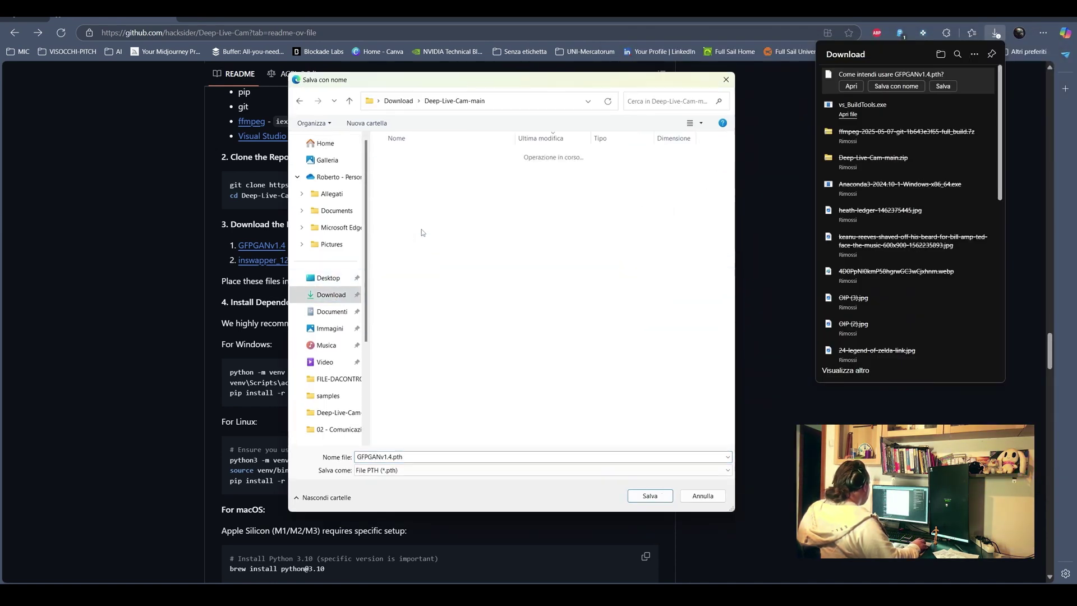
left_click(401, 217)
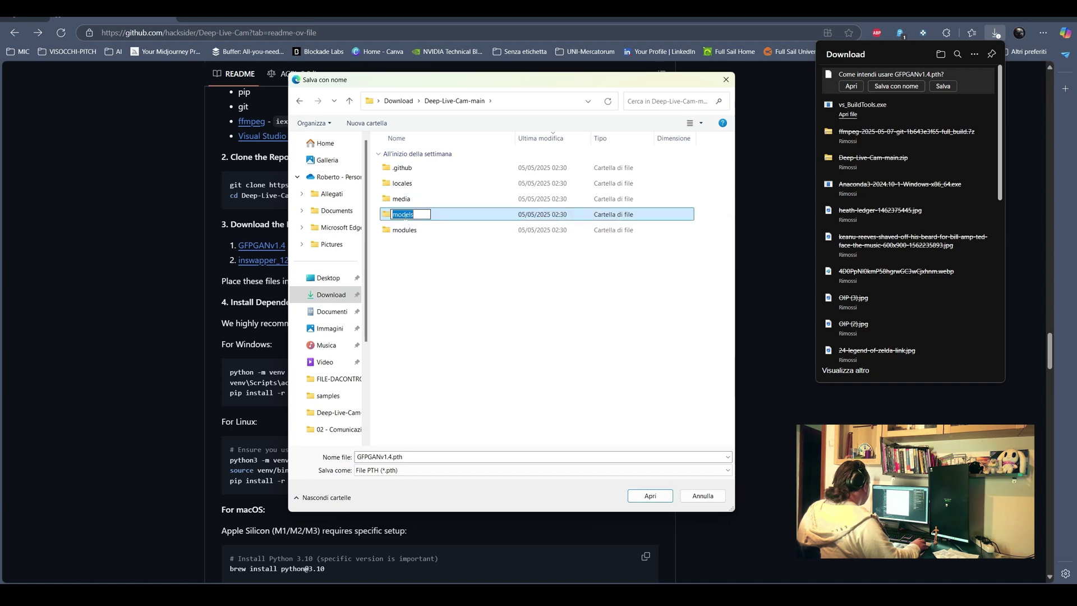
double_click(402, 216)
left_click(640, 497)
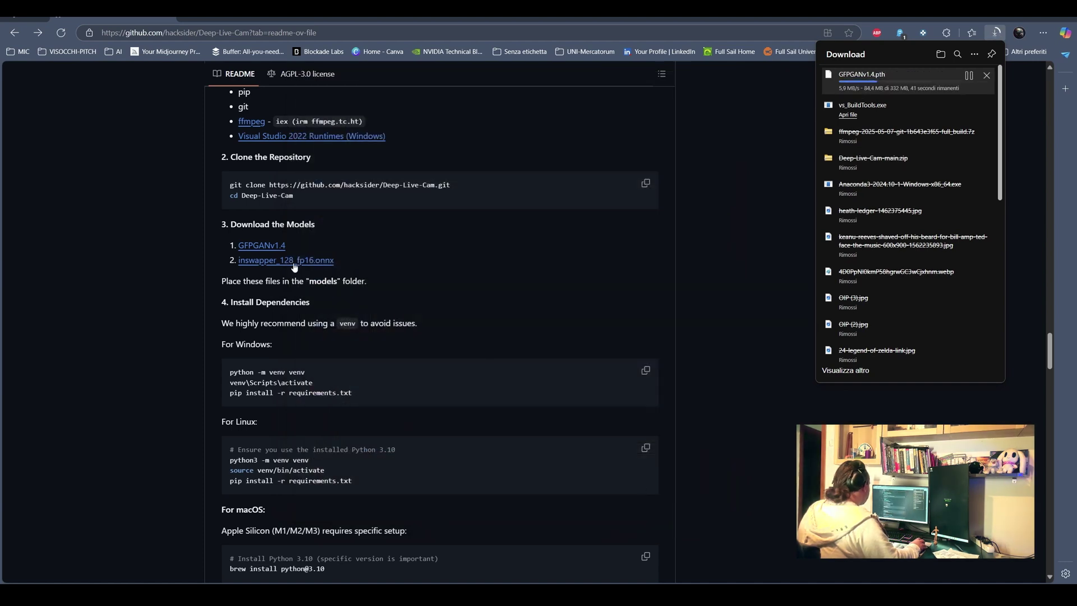
- Save the inswapper_128_fp16.onnx model into the same Deep-Live-Cam-main models folder
left_click(236, 16)
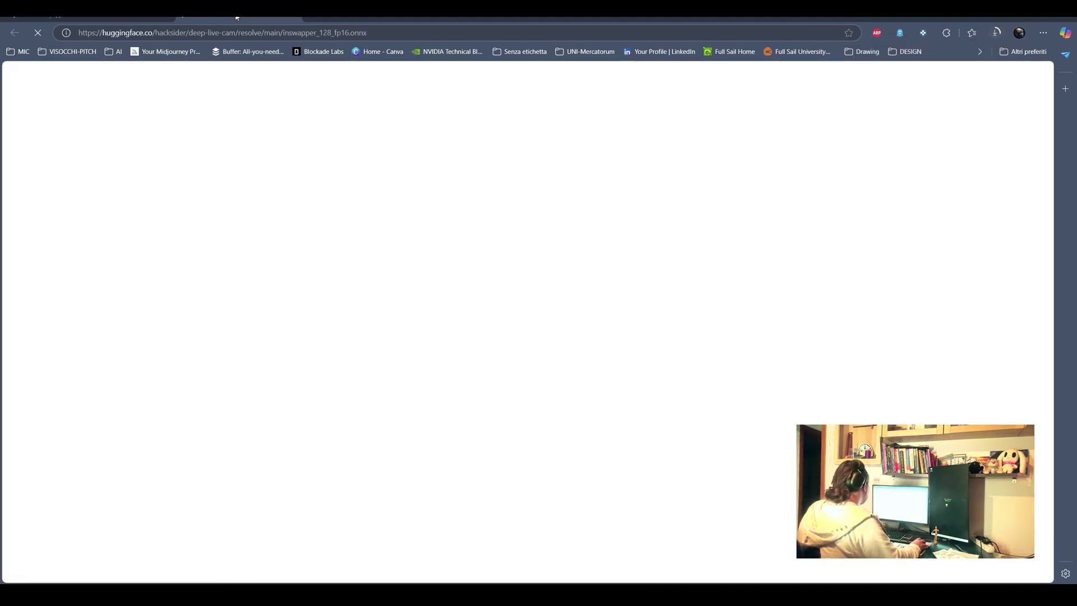
left_click(896, 86)
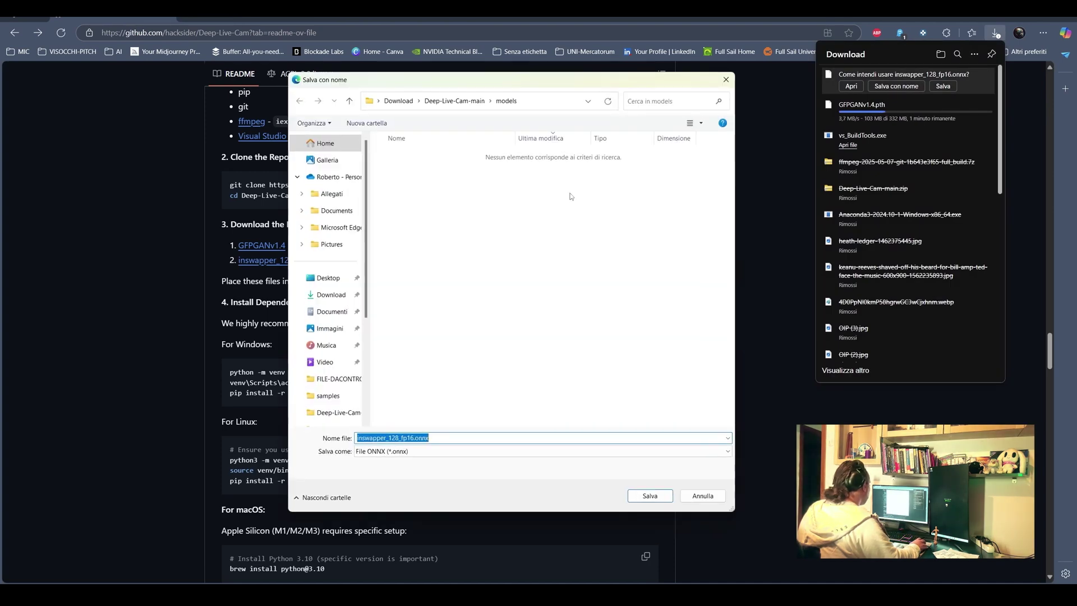
left_click(405, 102)
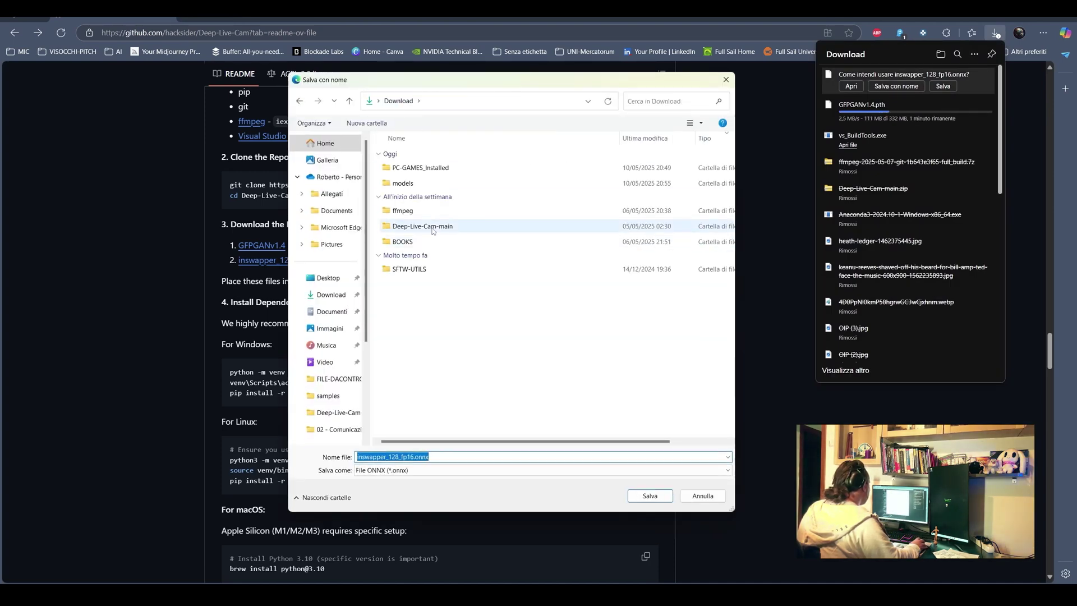
double_click(415, 226)
double_click(415, 168)
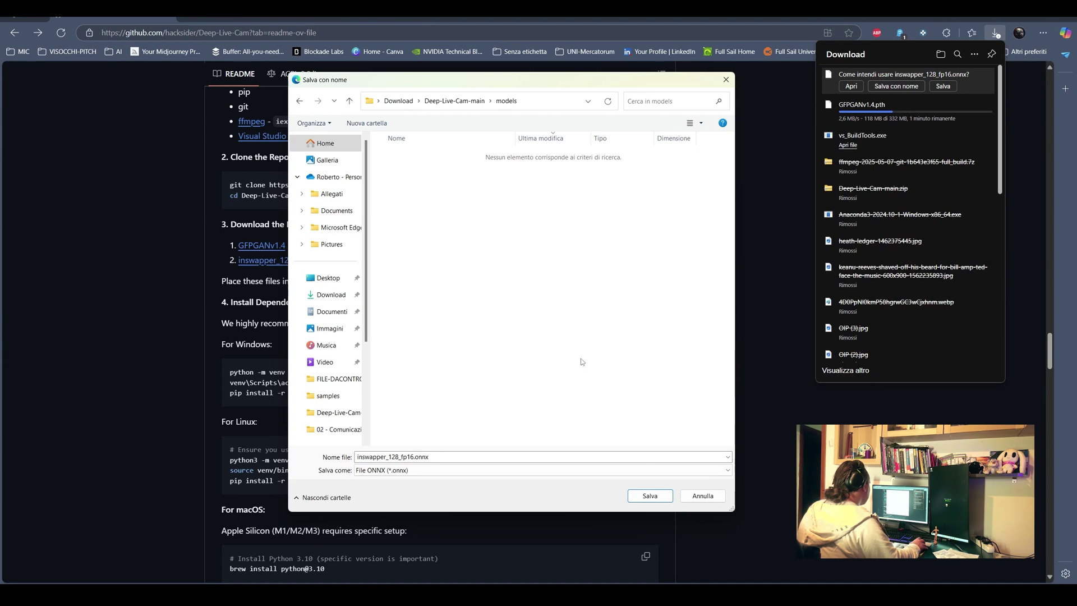
left_click(650, 496)
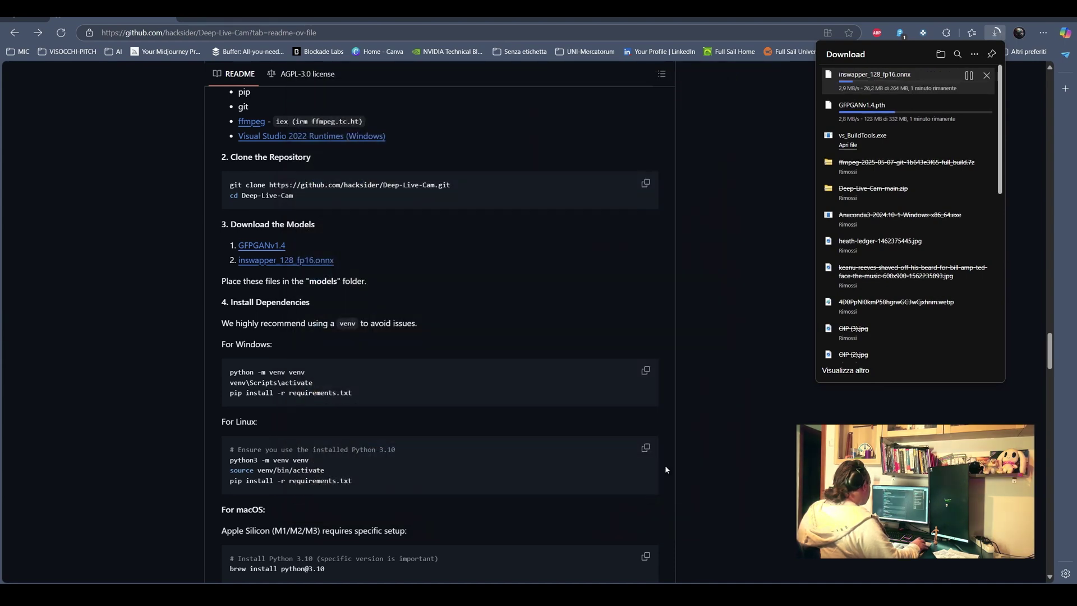
- Open the CUDA Toolkit 11.8.0 download page from the README's GPU Acceleration section
left_click(709, 285)
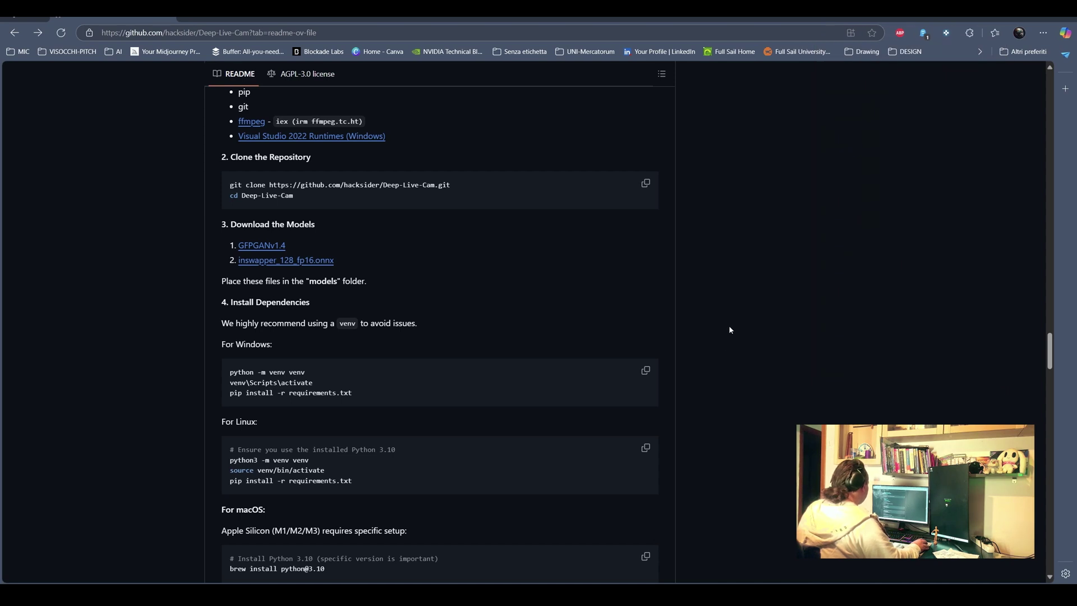
scroll(729, 329, "down", 7)
scroll(114, 342, "down", 5)
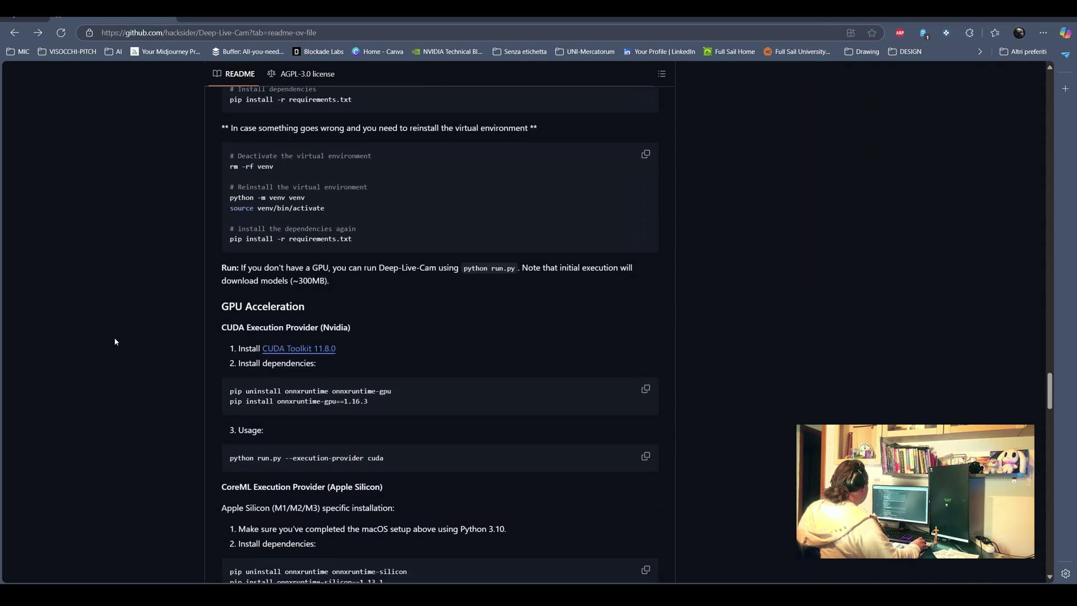
left_click_drag(220, 195, 312, 196)
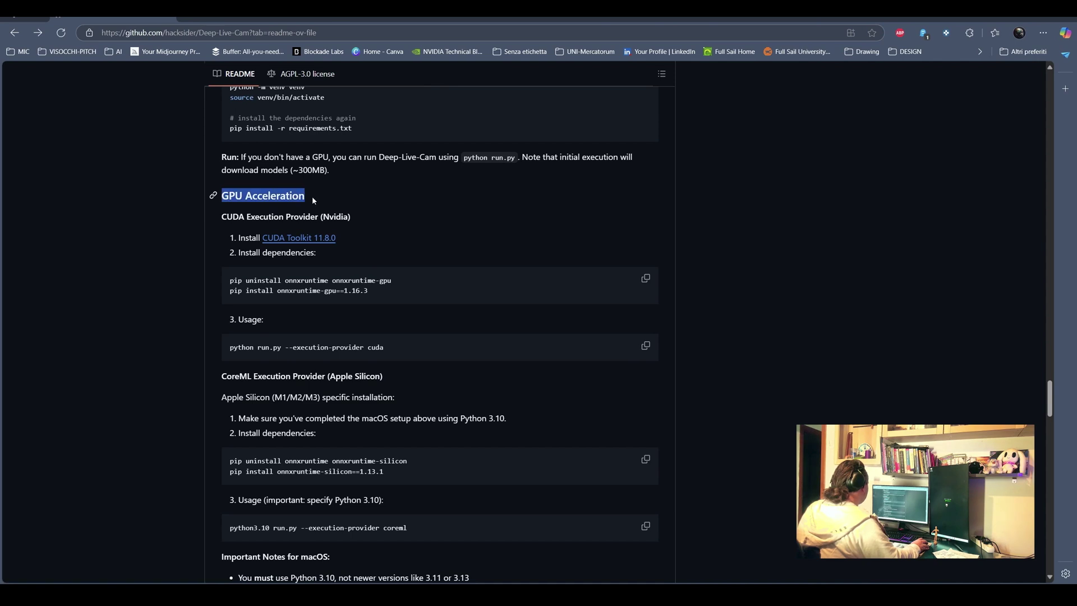
left_click_drag(238, 238, 338, 240)
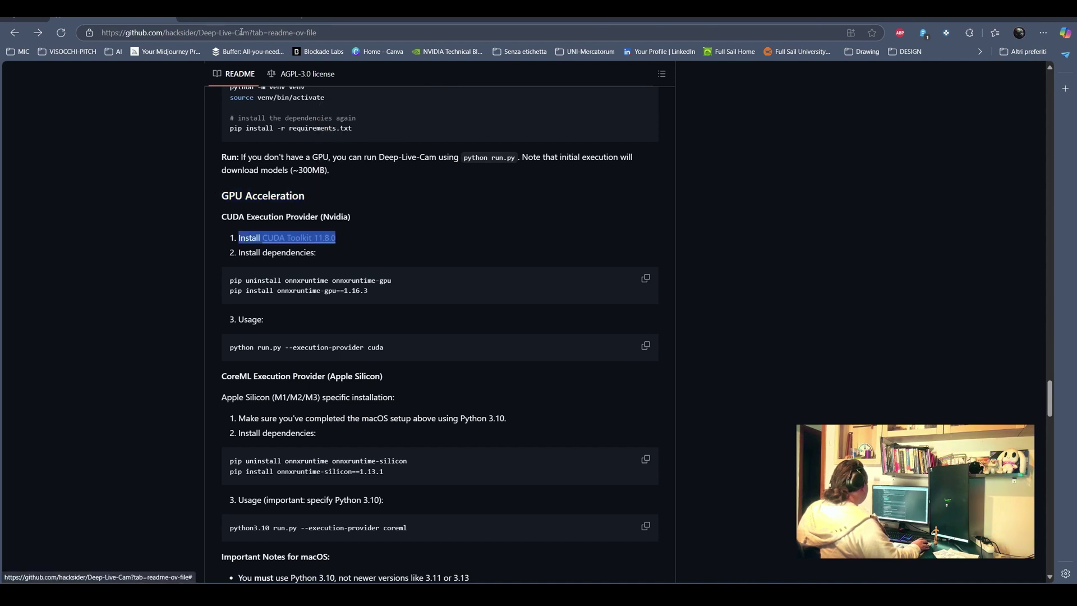
left_click(312, 241)
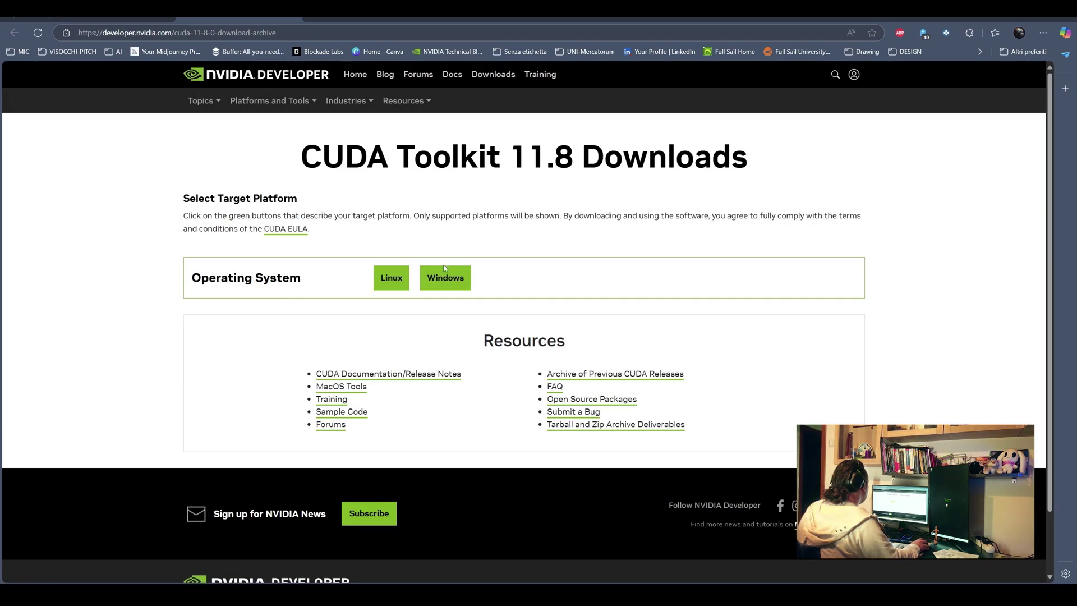
- Download the Windows 11 x86_64 exe (local) installer into Download, then open File Explorer
left_click(445, 275)
left_click(399, 313)
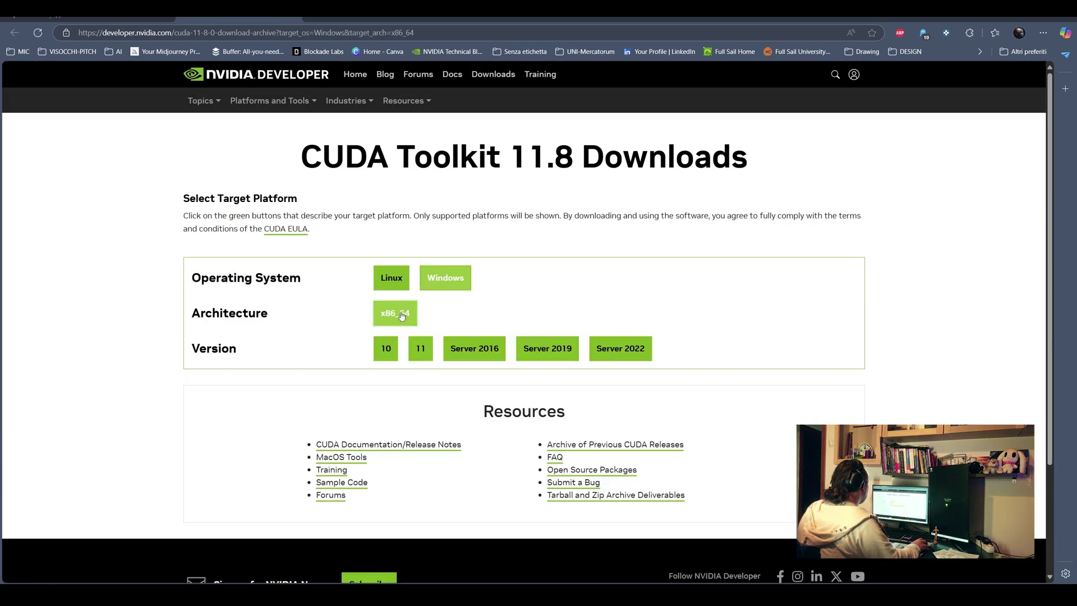
left_click(421, 350)
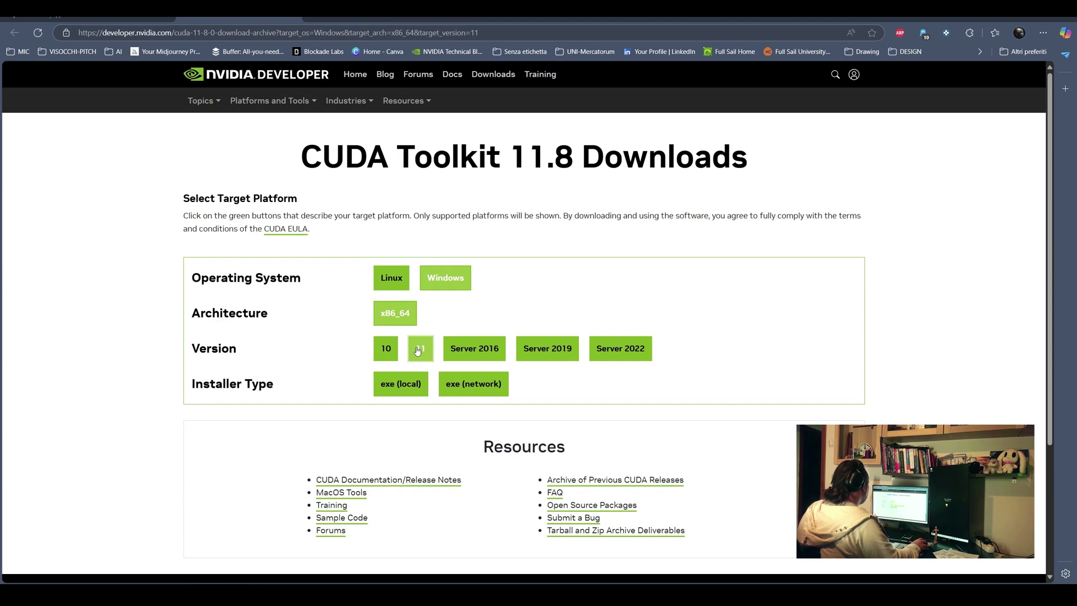
left_click(400, 384)
scroll(505, 365, "down", 3)
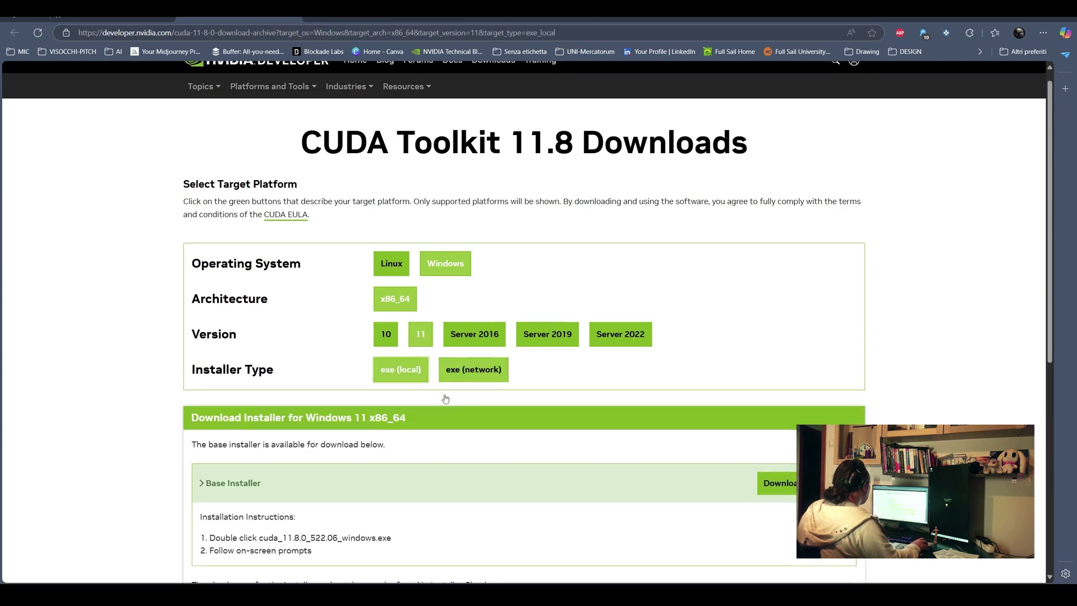
left_click(795, 289)
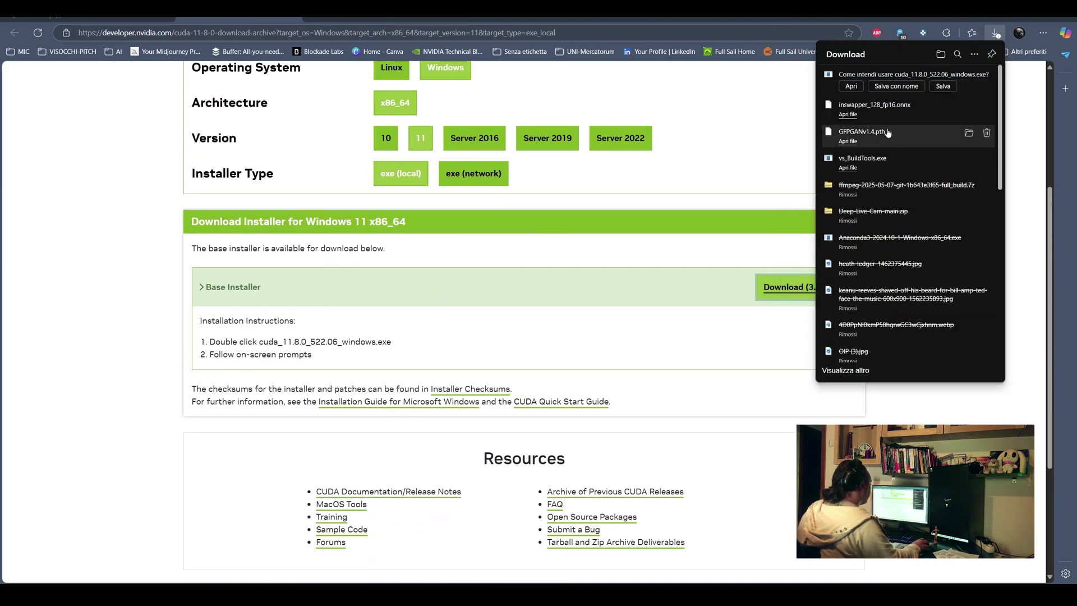
left_click(331, 294)
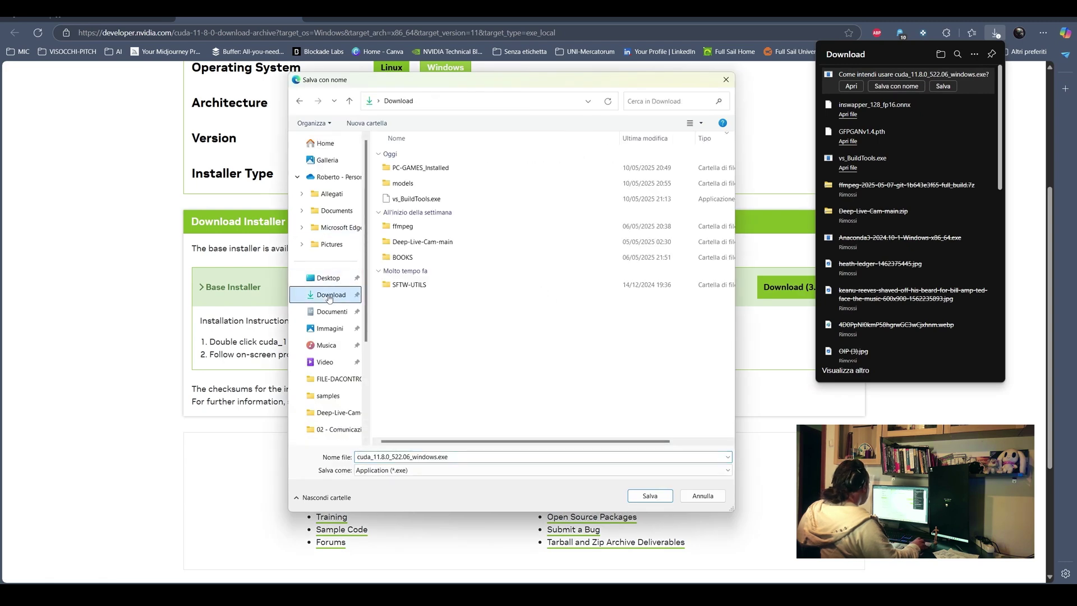
left_click(650, 496)
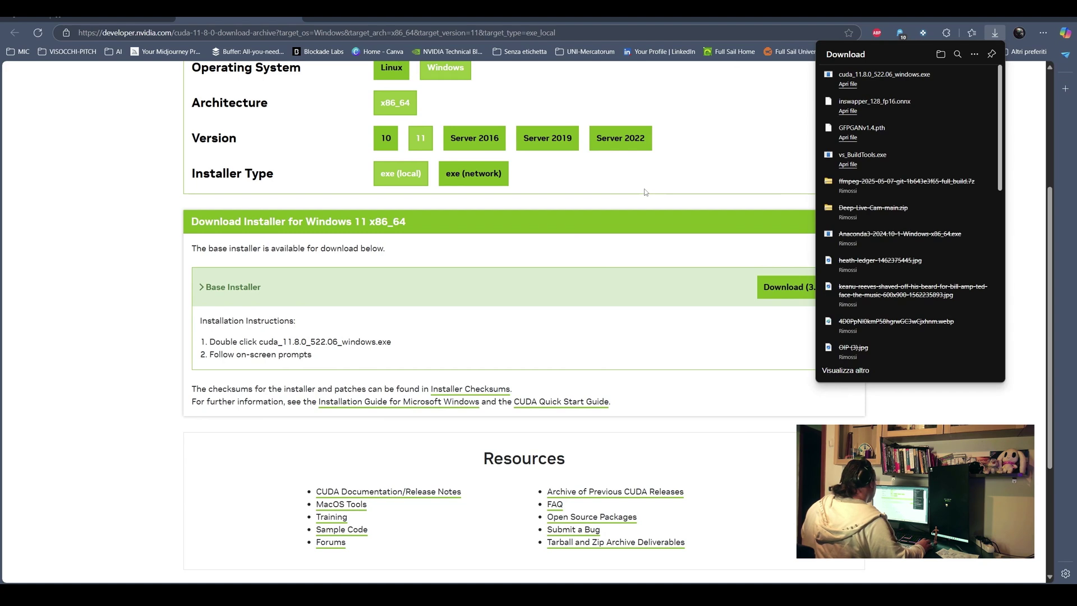
key("super+e")
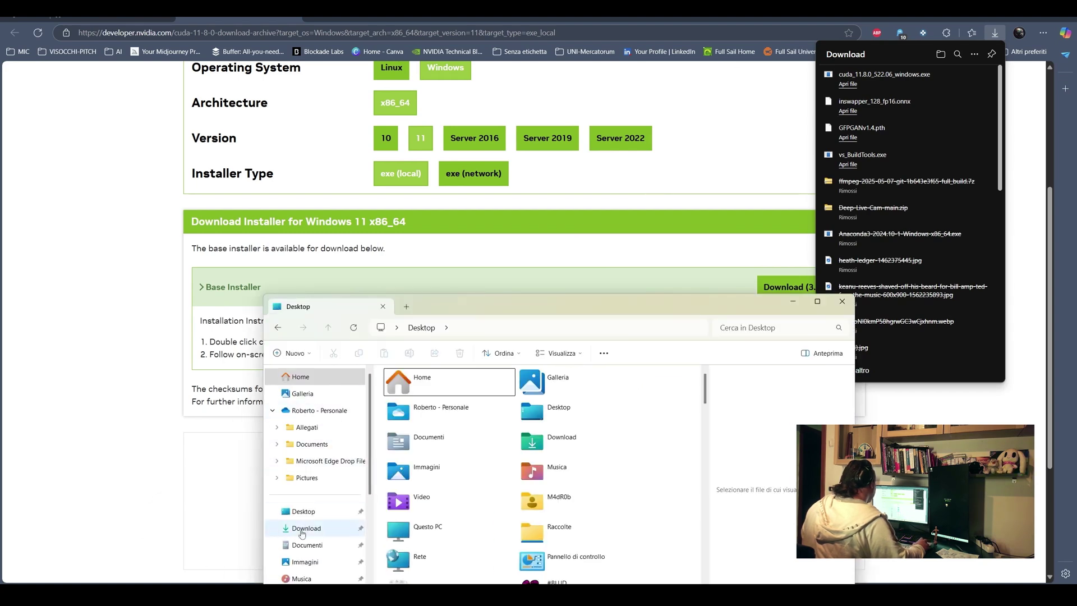
- Run the CUDA 11.8 installer with express install, skipping Visual Studio integration, and close it when done
left_click(302, 533)
left_click_drag(476, 306, 469, 170)
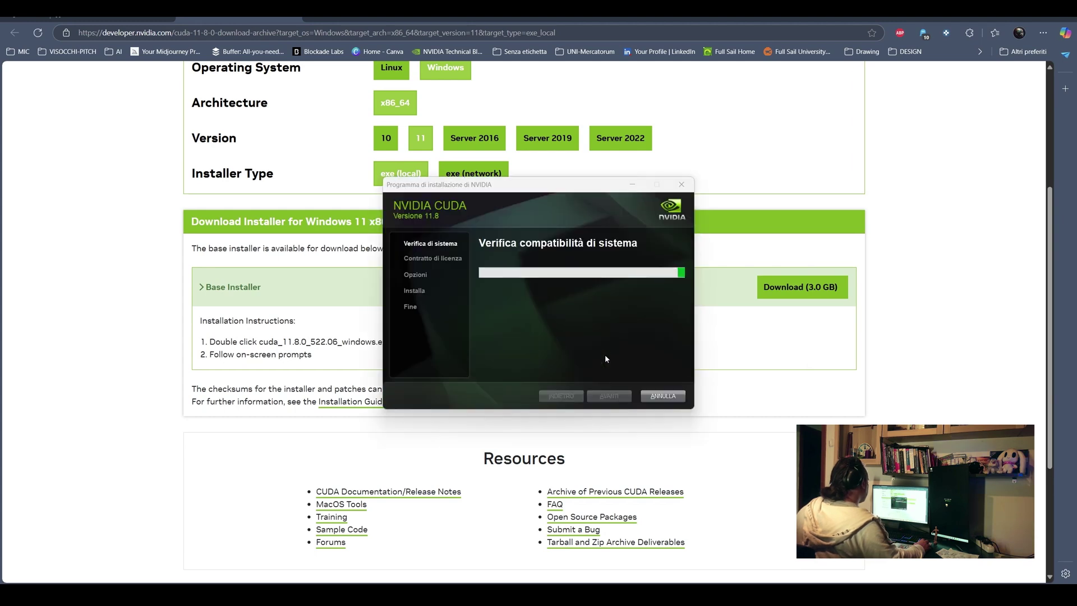
left_click(594, 396)
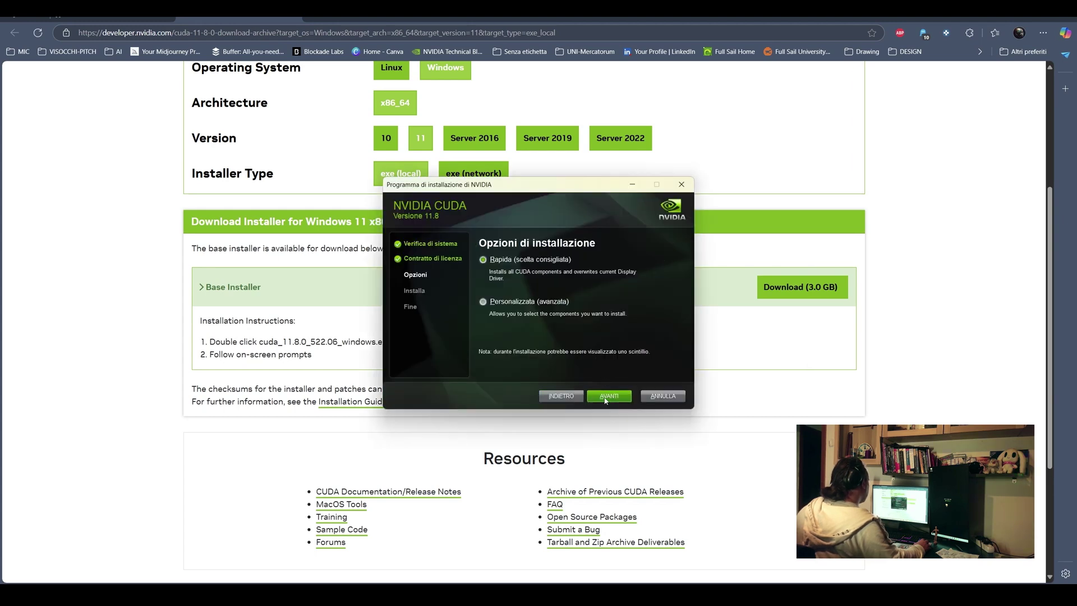
left_click(605, 399)
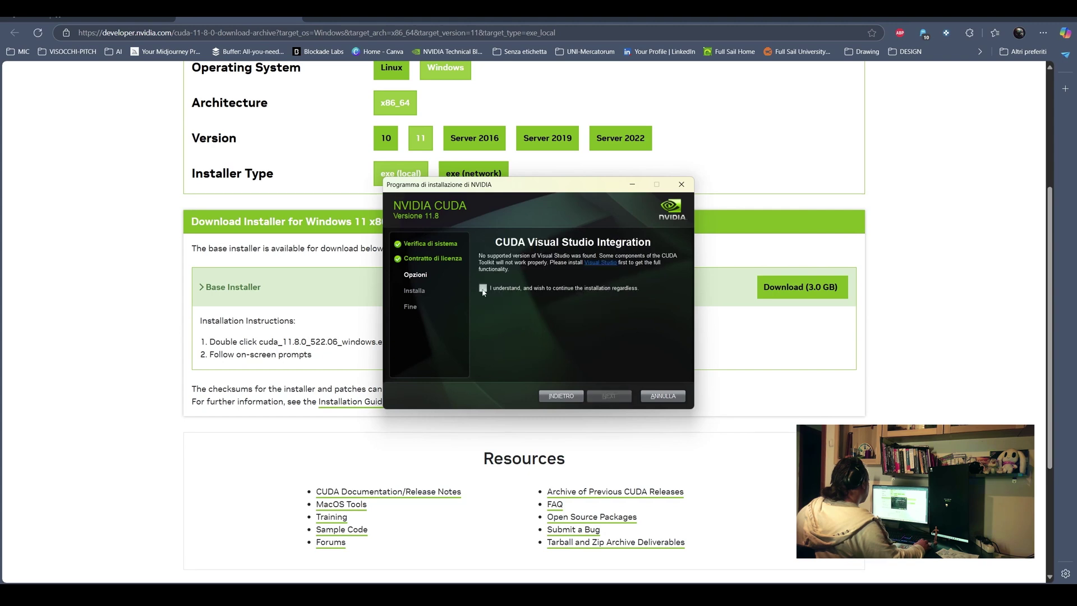
left_click(483, 289)
left_click(609, 396)
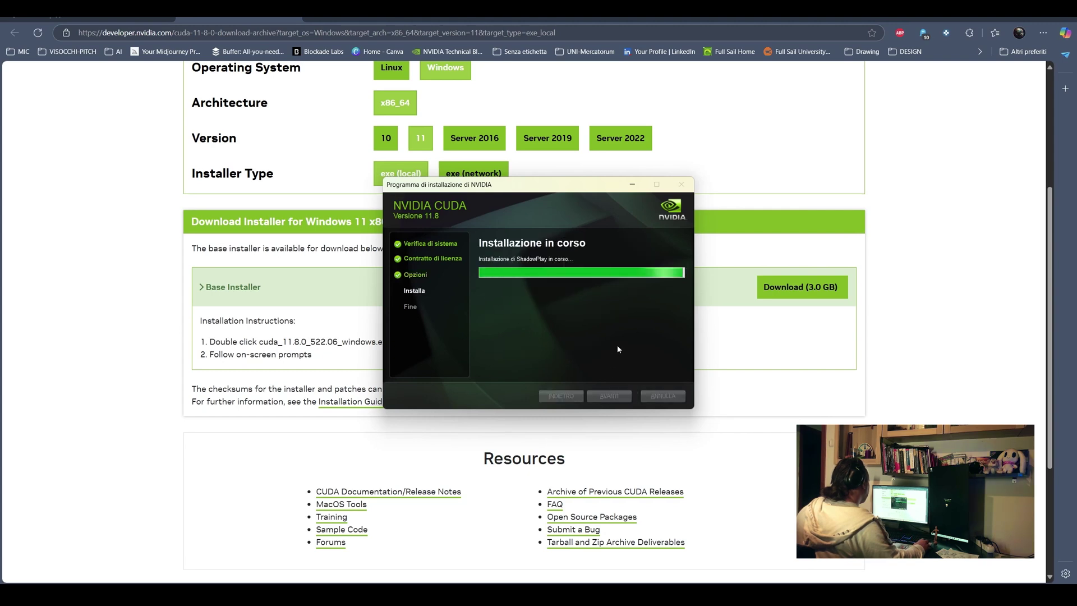
left_click(665, 397)
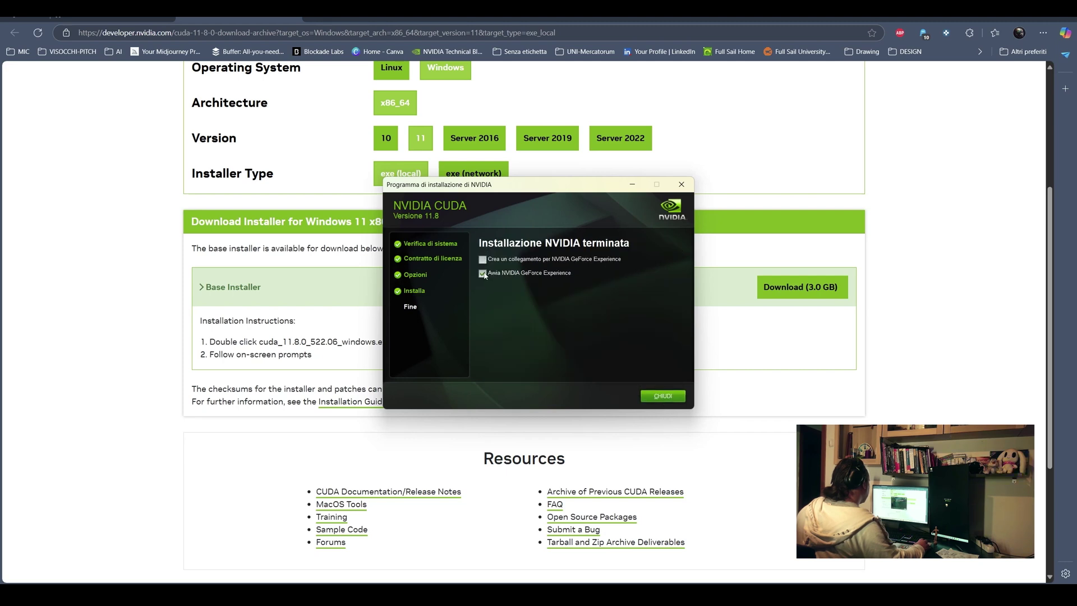
left_click(660, 396)
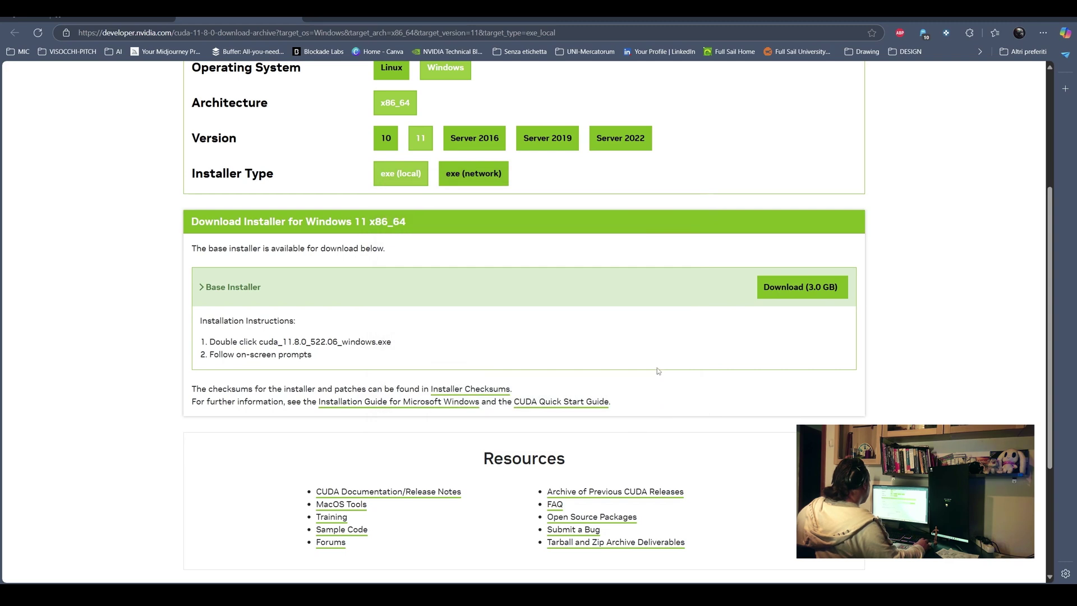
- Launch Anaconda Prompt and list the conda environments with conda info --envs
key("super")
type("anaco")
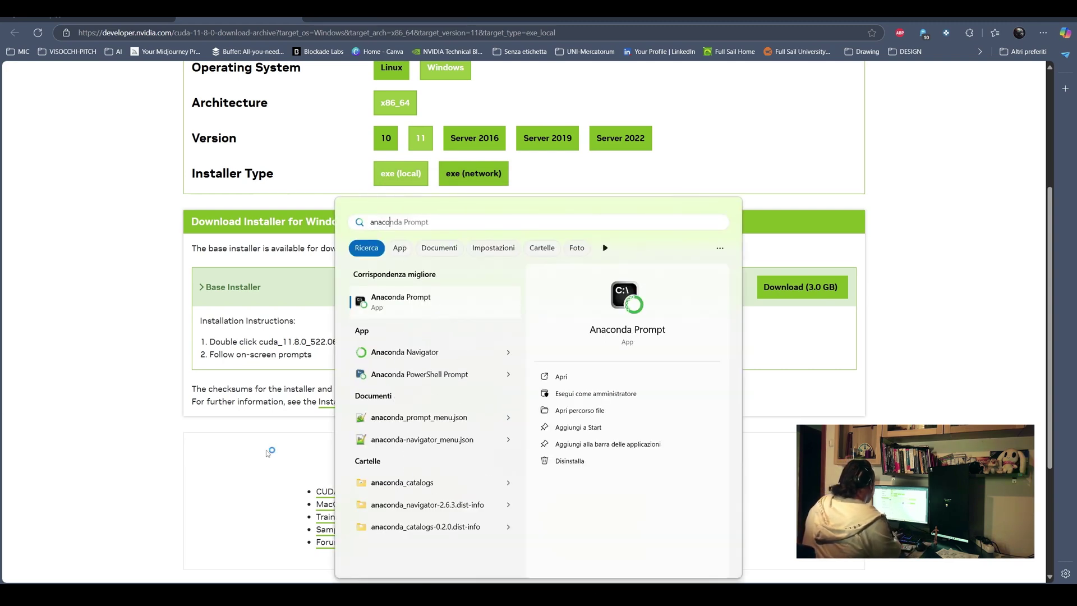
type("nda")
key("Down")
key("Return")
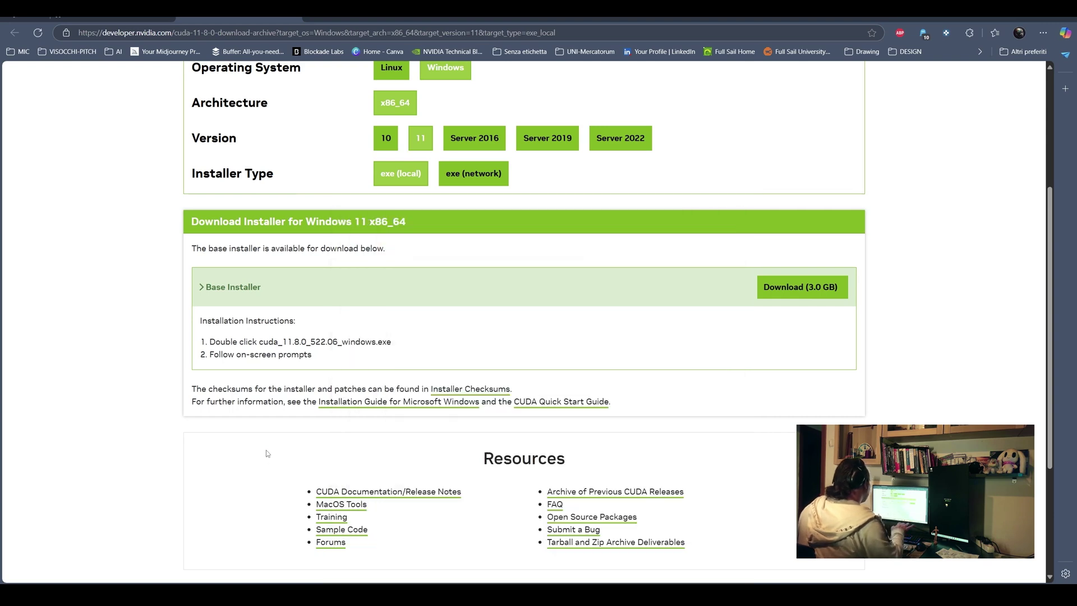
left_click_drag(403, 151, 519, 163)
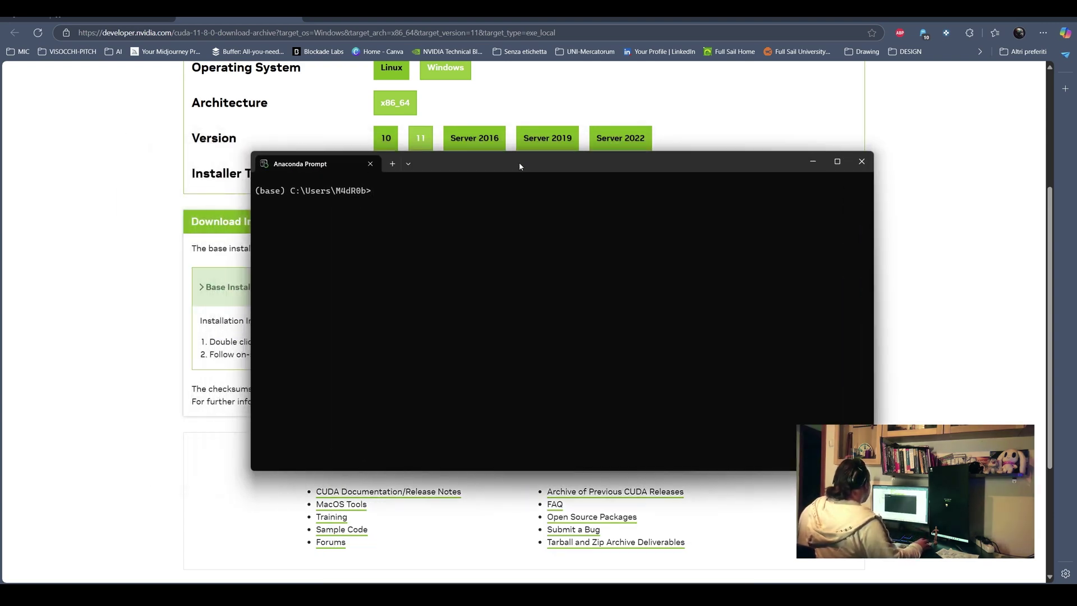
type("conda")
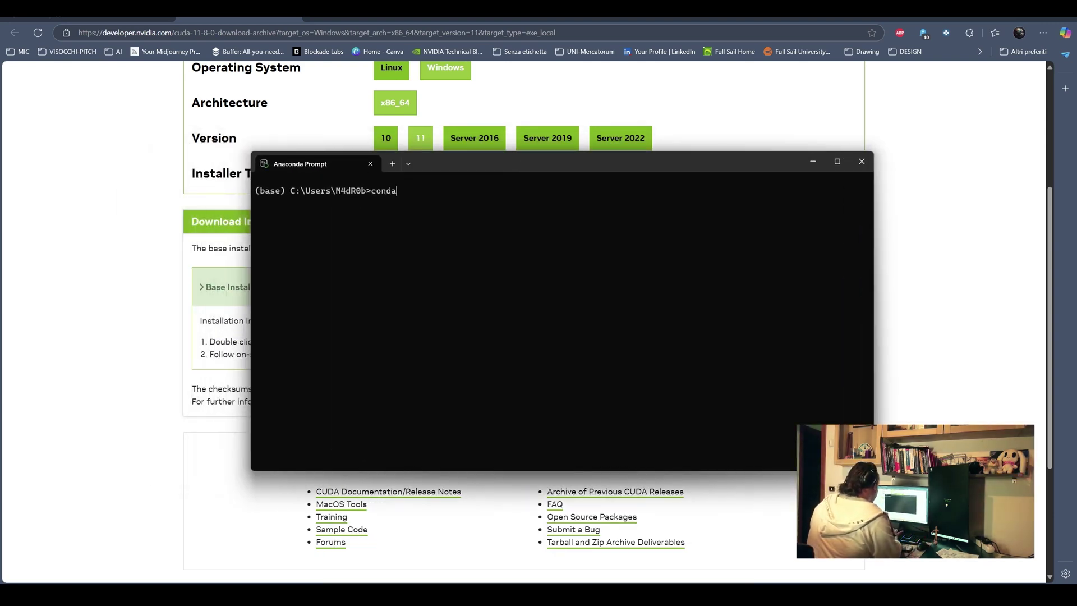
type(" info --env")
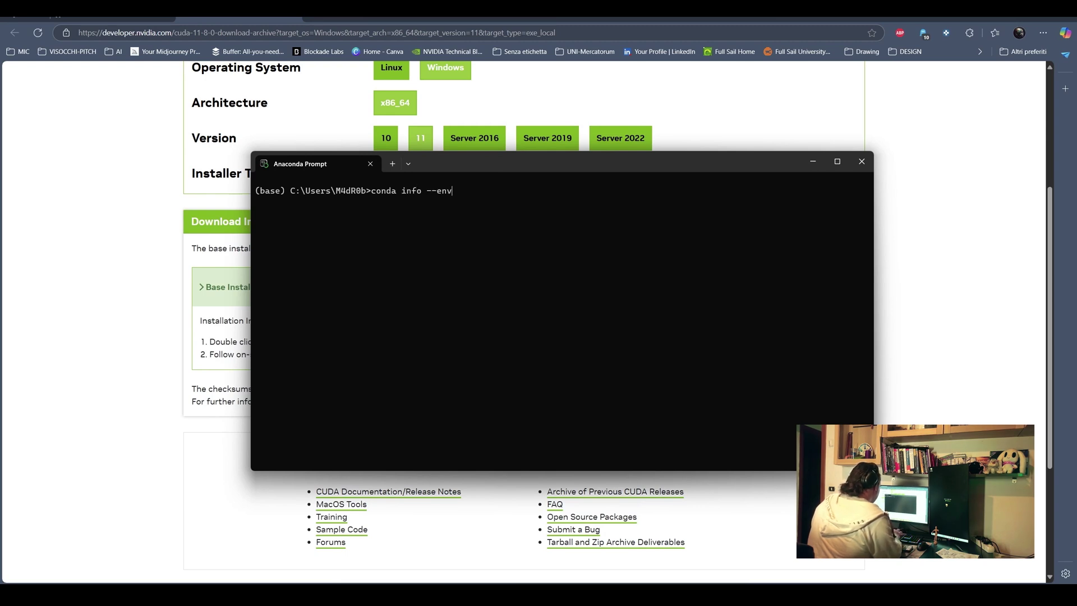
type("s")
key("Return")
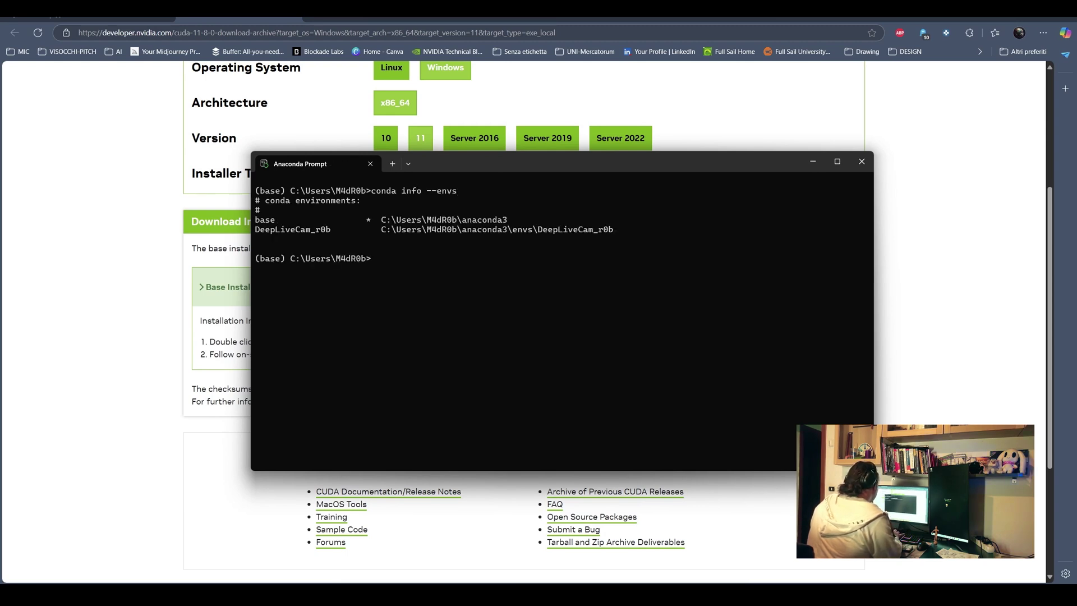
- Activate DeepLiveCam_r0b and paste the copied Deep-Live-Cam-main folder path into a cd command
type("conda activate DeepLive")
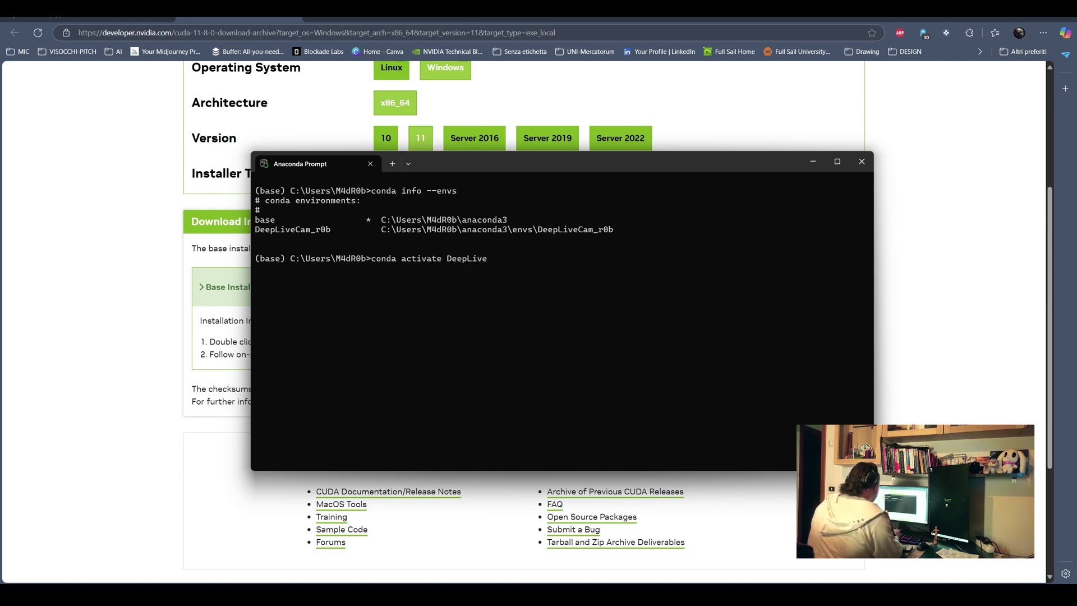
type("Cam_r0b")
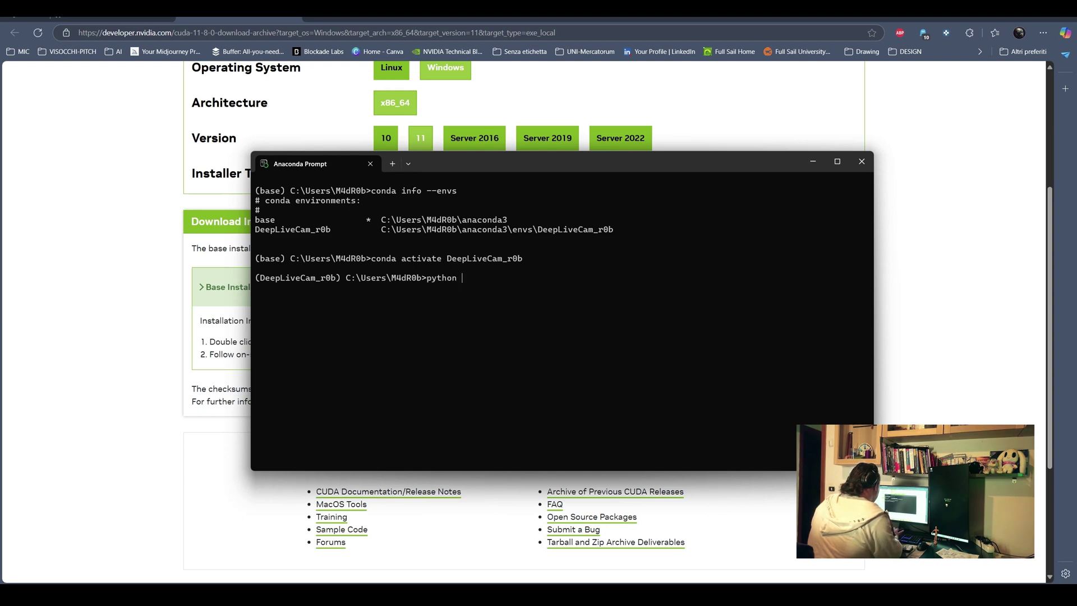
key("super+e")
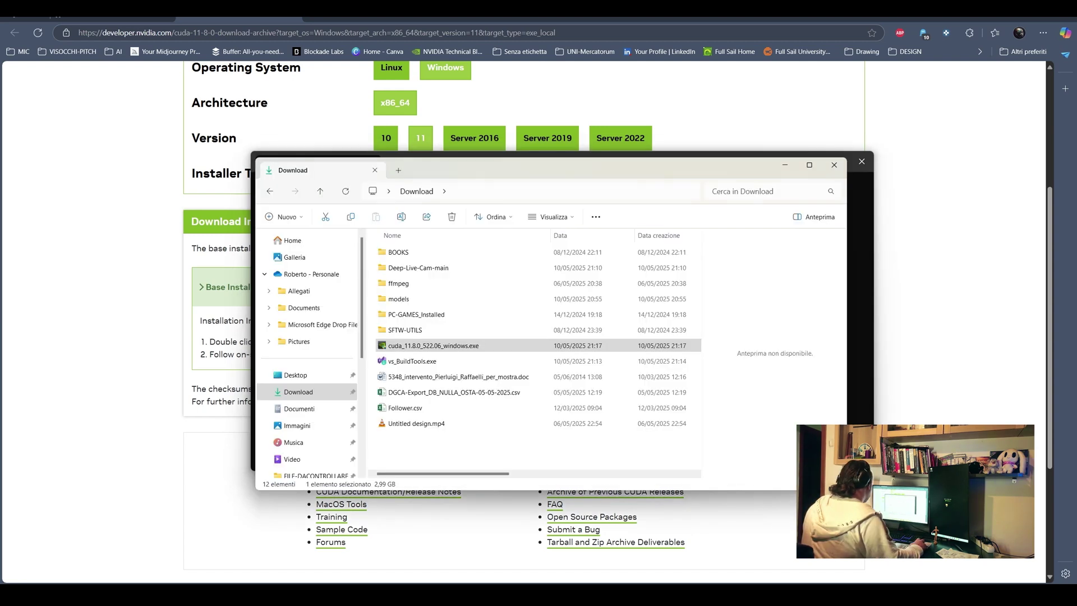
double_click(417, 268)
left_click(563, 192)
key("ctrl+c")
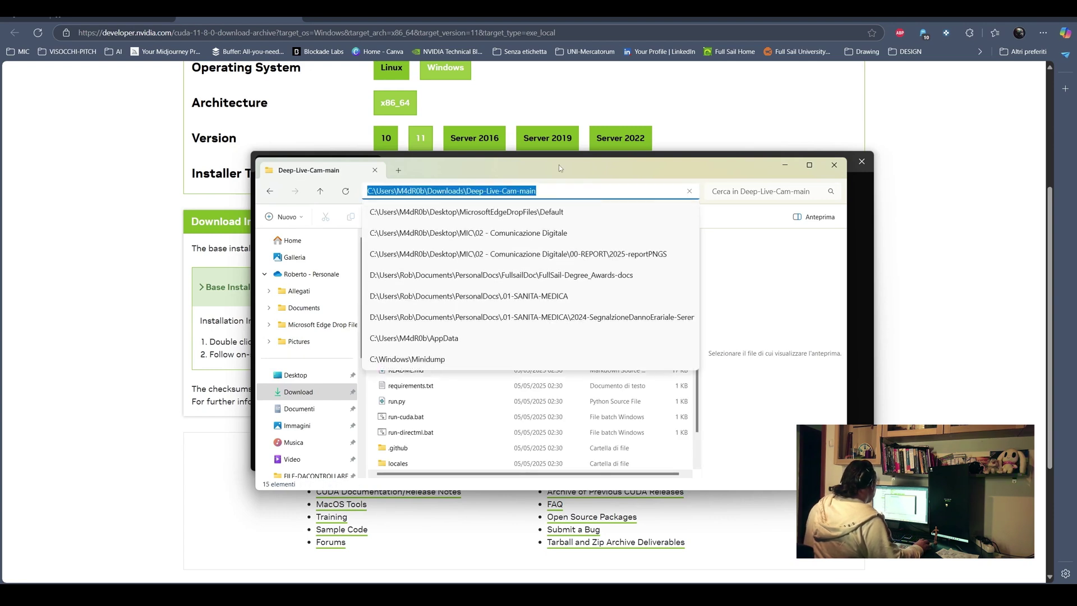
left_click(784, 165)
key("ctrl+v")
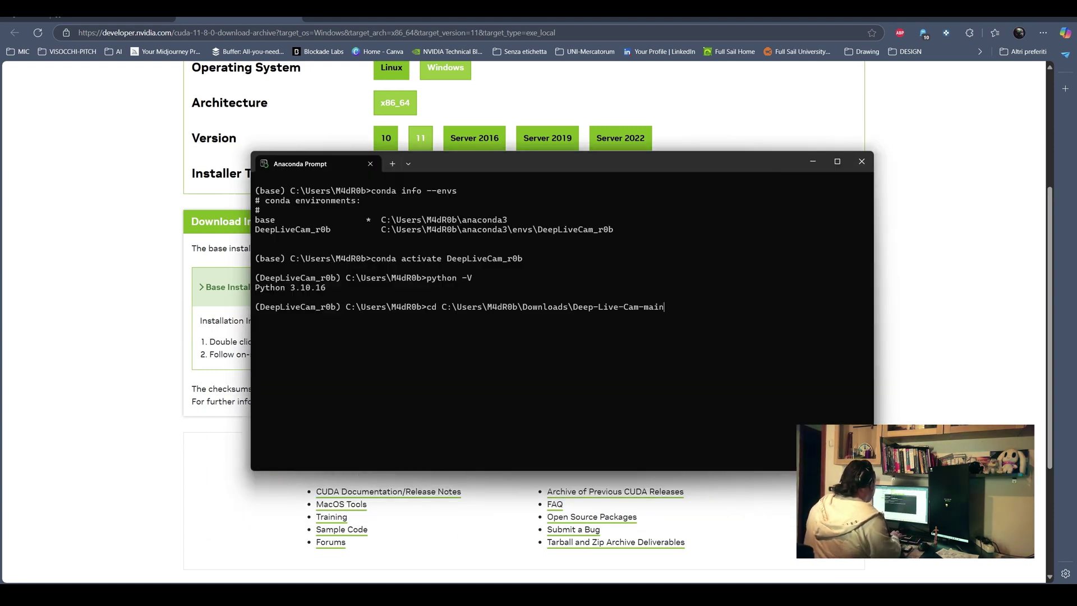
- Change into Deep-Live-Cam-main and run pip install -r requirements.txt
key("Return")
type("p")
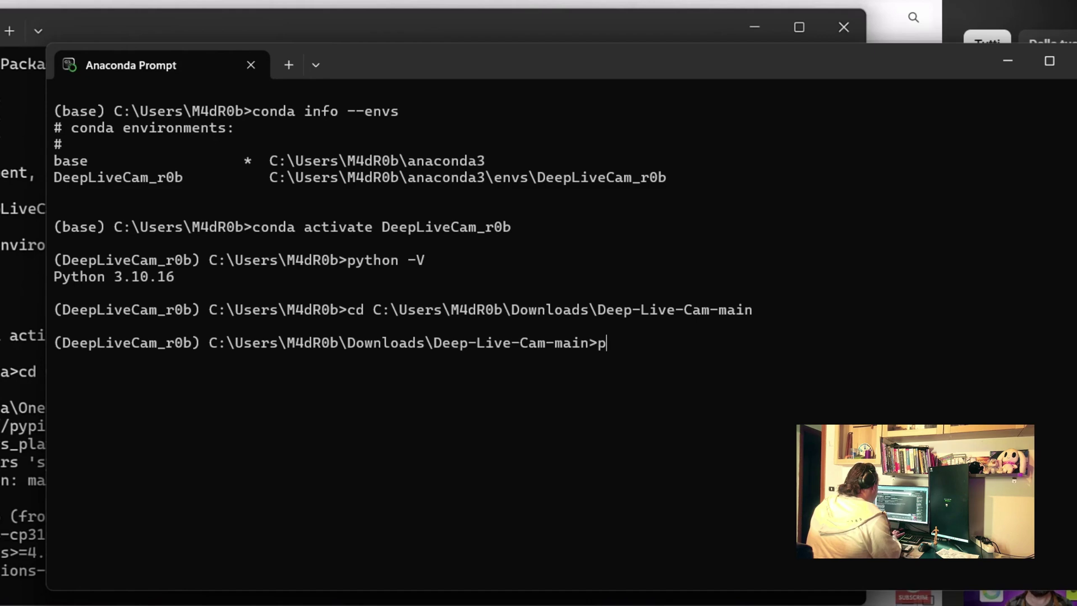
type("ip install -r requirements.tx")
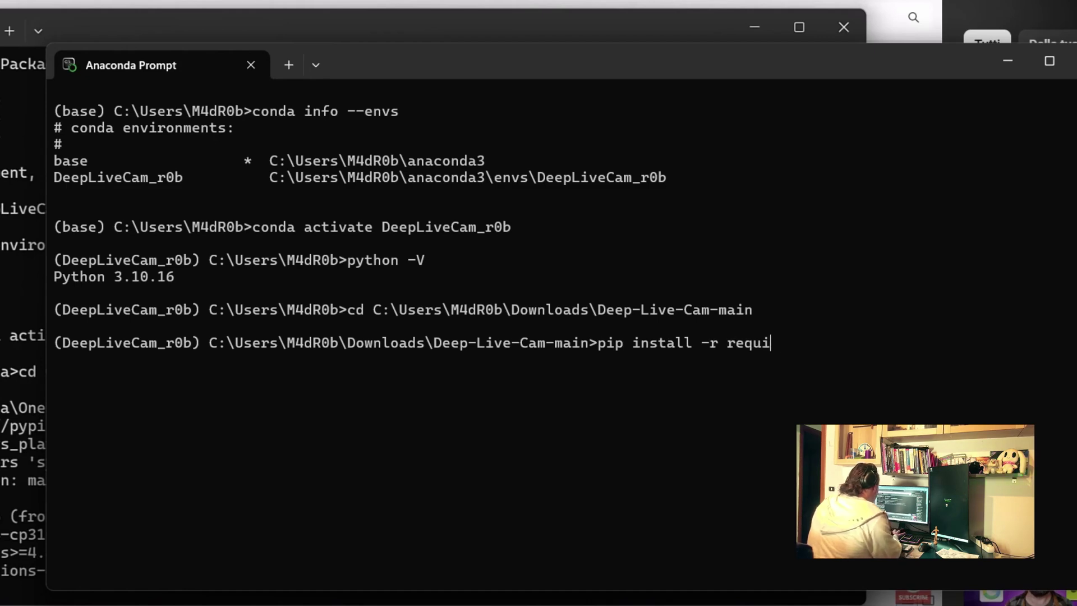
type("t")
key("Return")
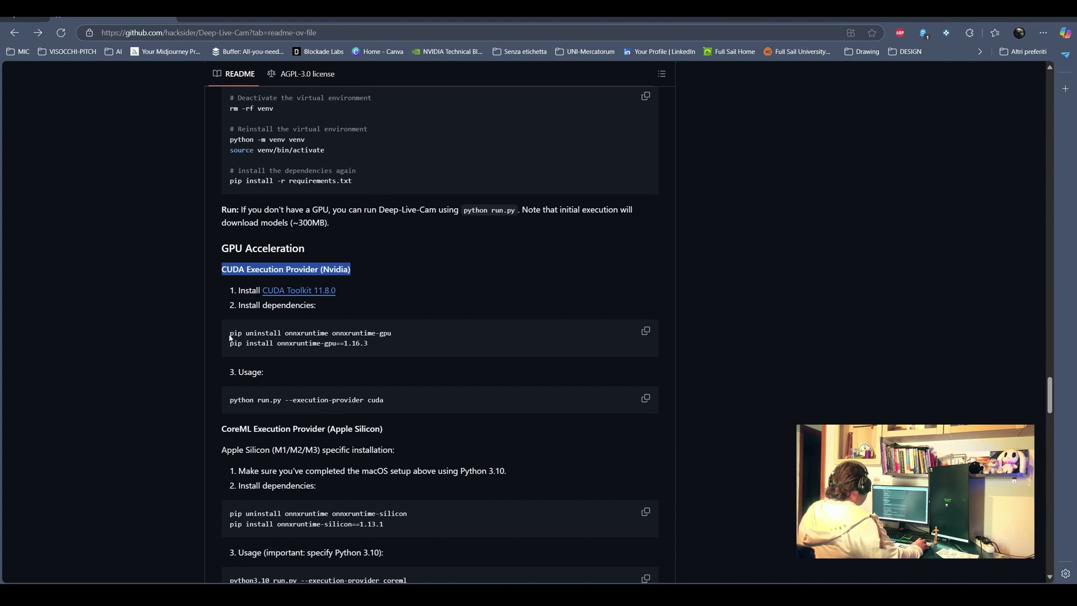
- Copy the onnxruntime uninstall and onnxruntime-gpu 1.16.3 install commands from the README
left_click_drag(230, 333, 392, 334)
left_click_drag(230, 343, 369, 344)
left_click(239, 341)
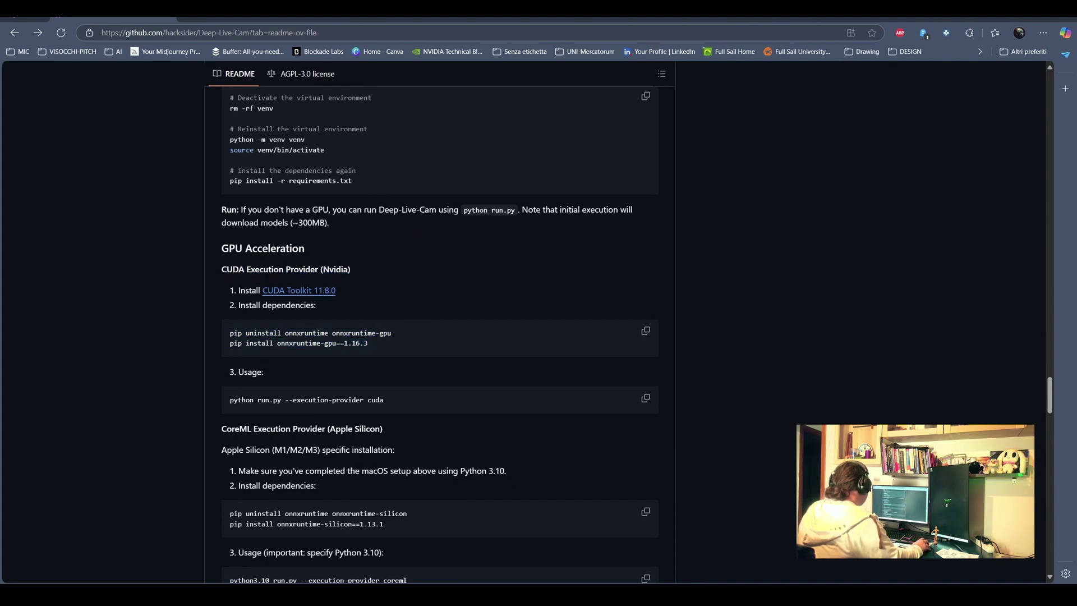
key("alt+Tab")
left_click_drag(563, 111, 603, 112)
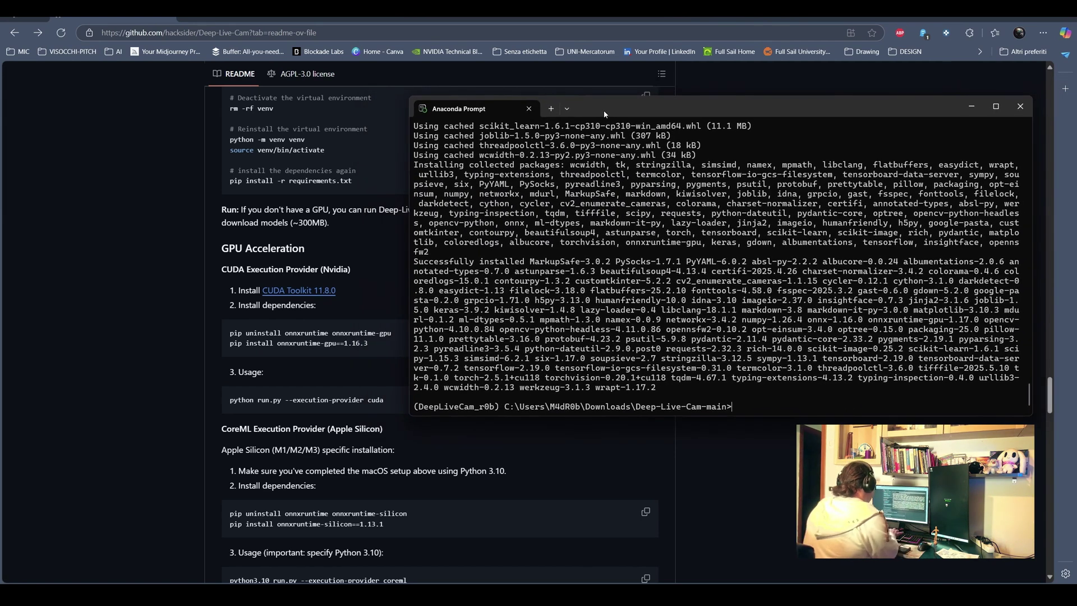
- Uninstall onnxruntime and onnxruntime-gpu 1.17.0, confirming with y, then install onnxruntime-gpu 1.16.3
type("pip uninstall on")
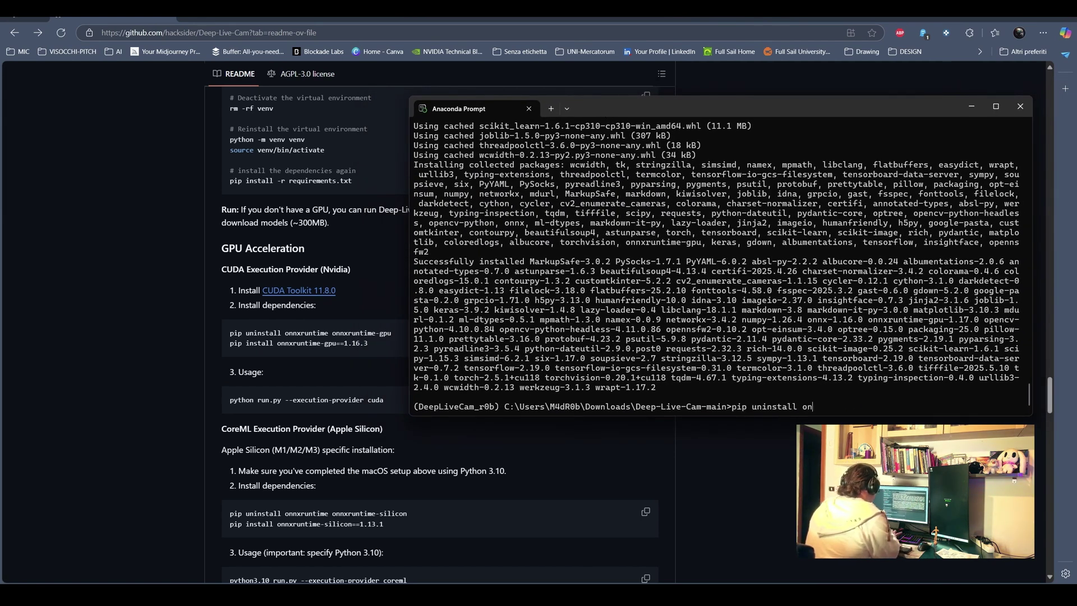
type("nxruntime")
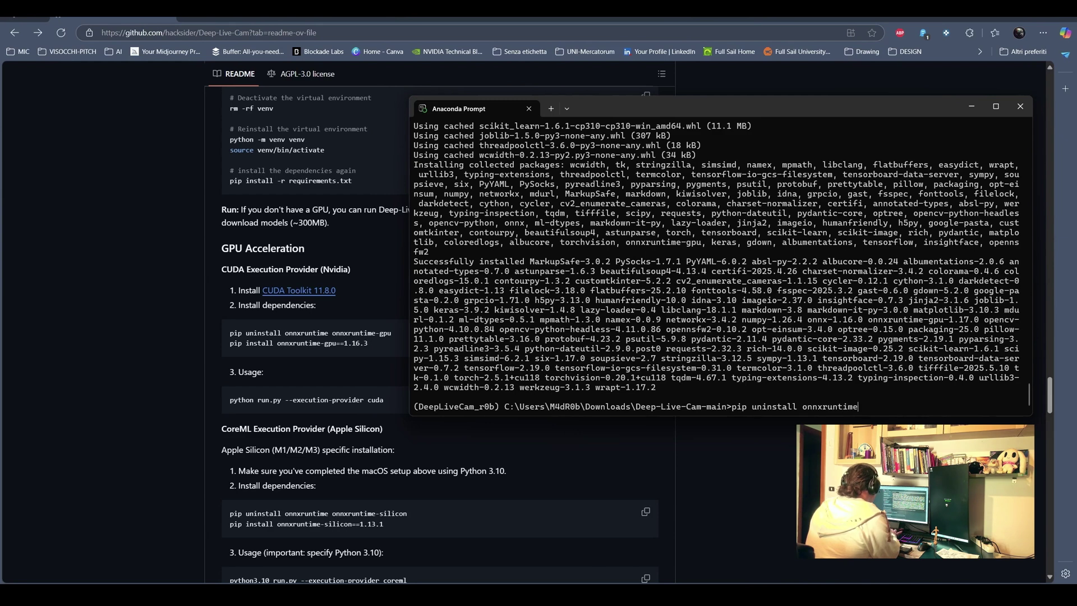
type(" onnxruntime-gpu")
key("Return")
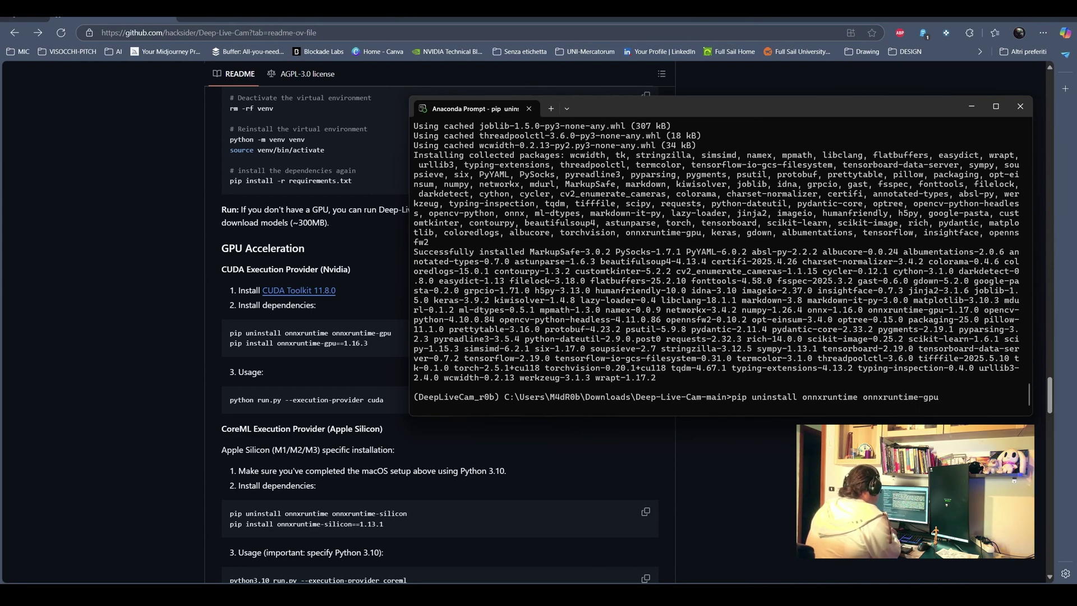
type("y")
key("Return")
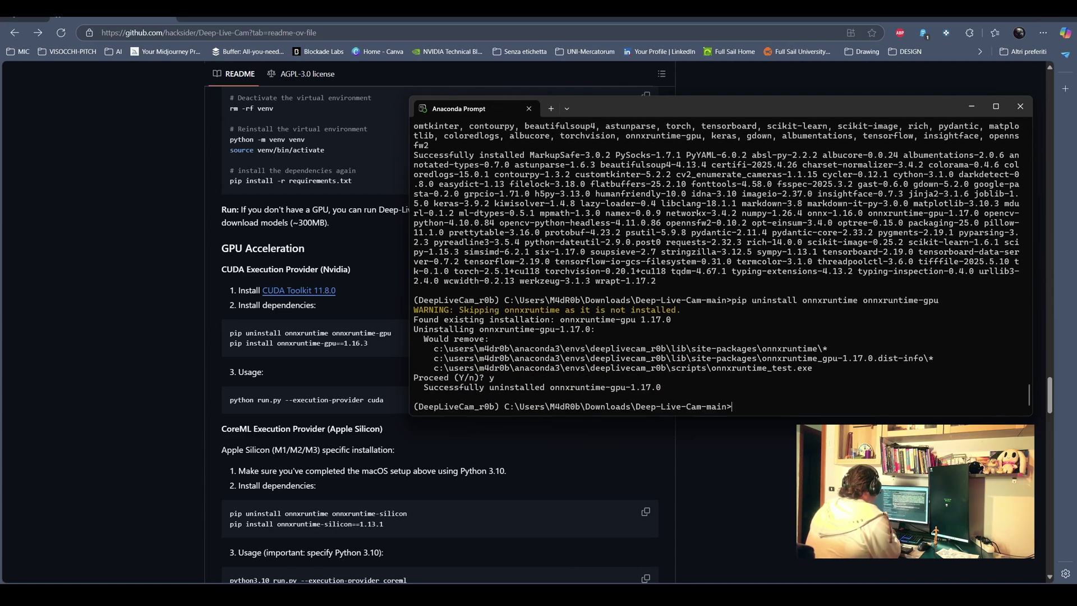
type("pip install")
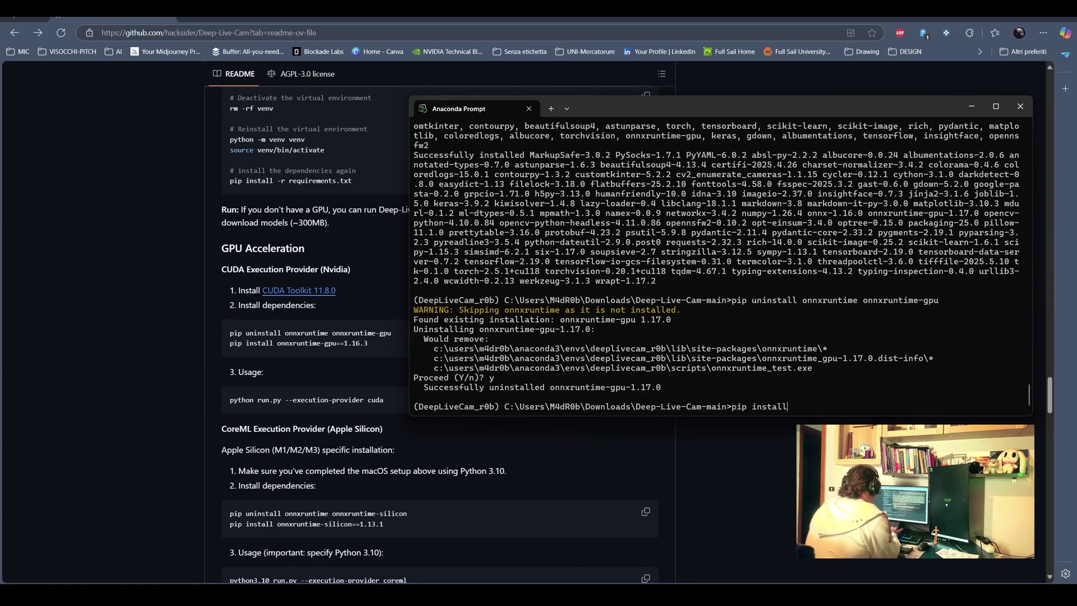
type(" onnxruntime-gpu==1.16.3")
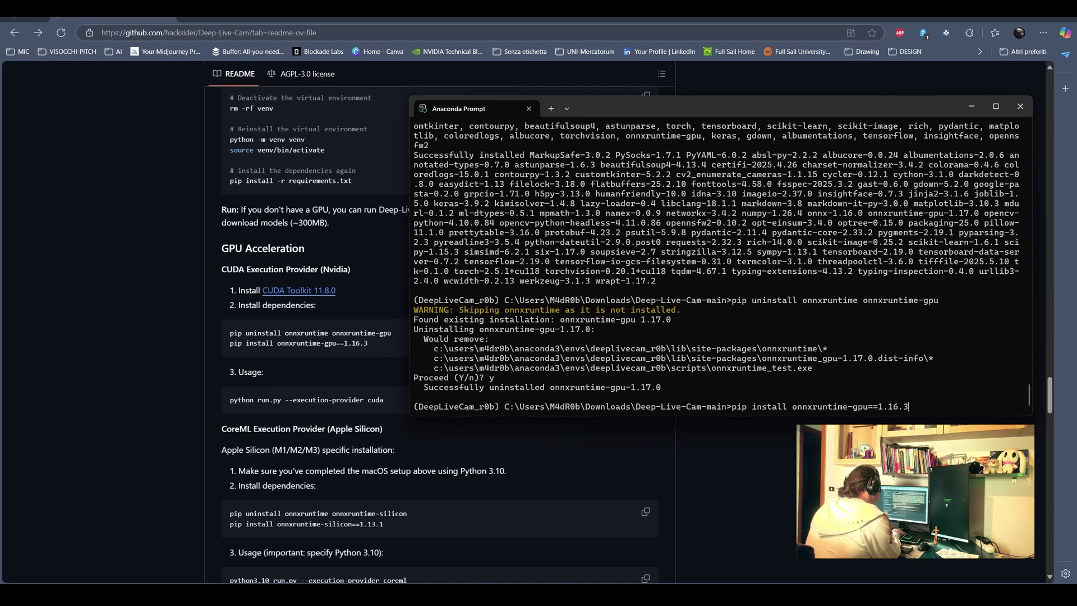
key("Return")
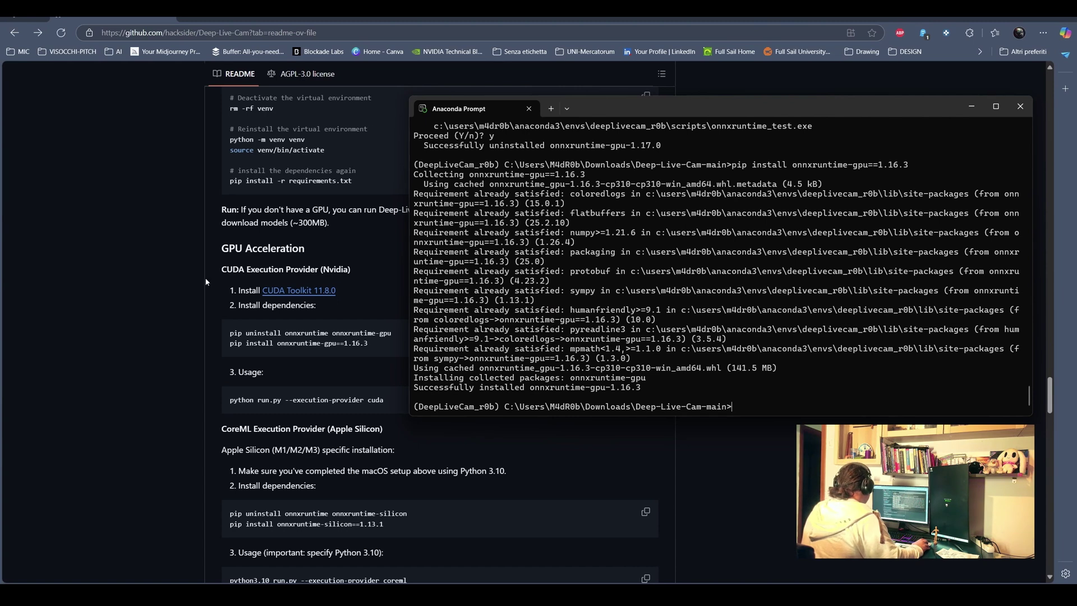
- Copy the README's CUDA launch command and run python run.py --execution-provider cuda
double_click(240, 373)
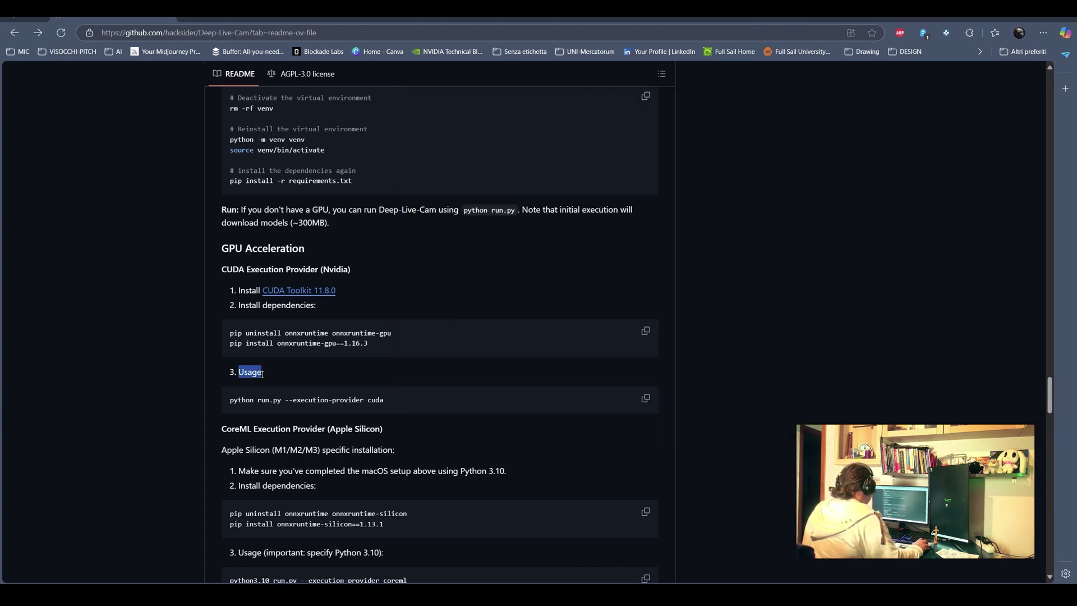
left_click_drag(229, 400, 385, 403)
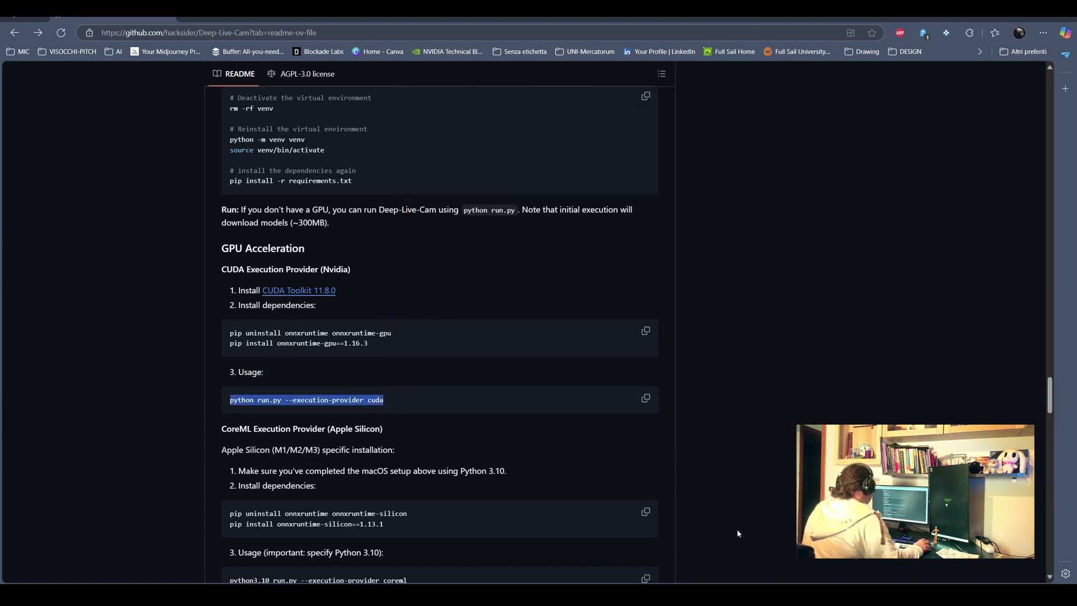
key("alt+Tab")
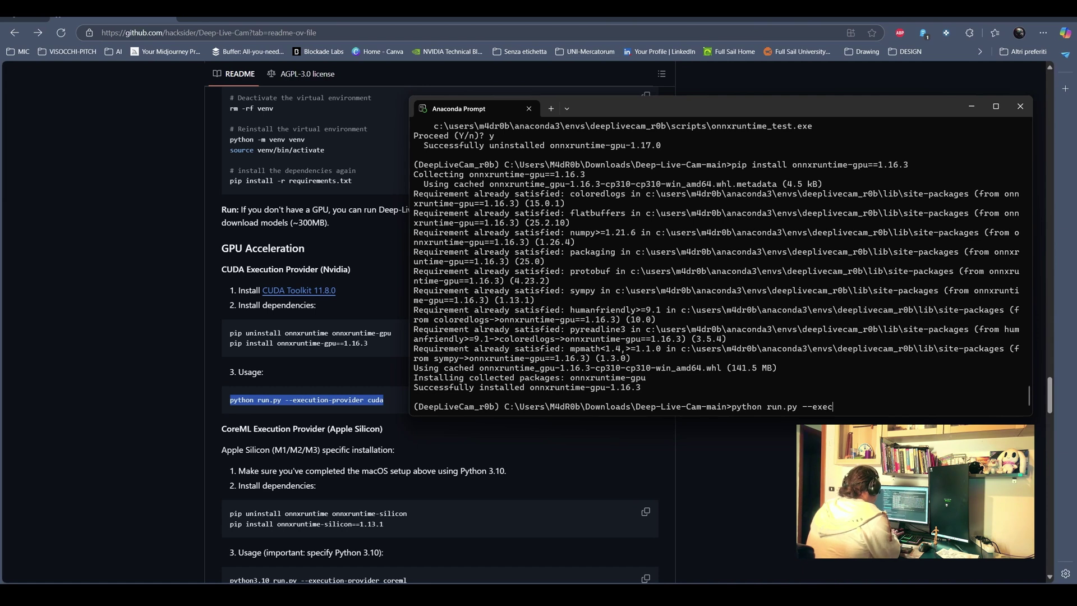
type("ution-provi")
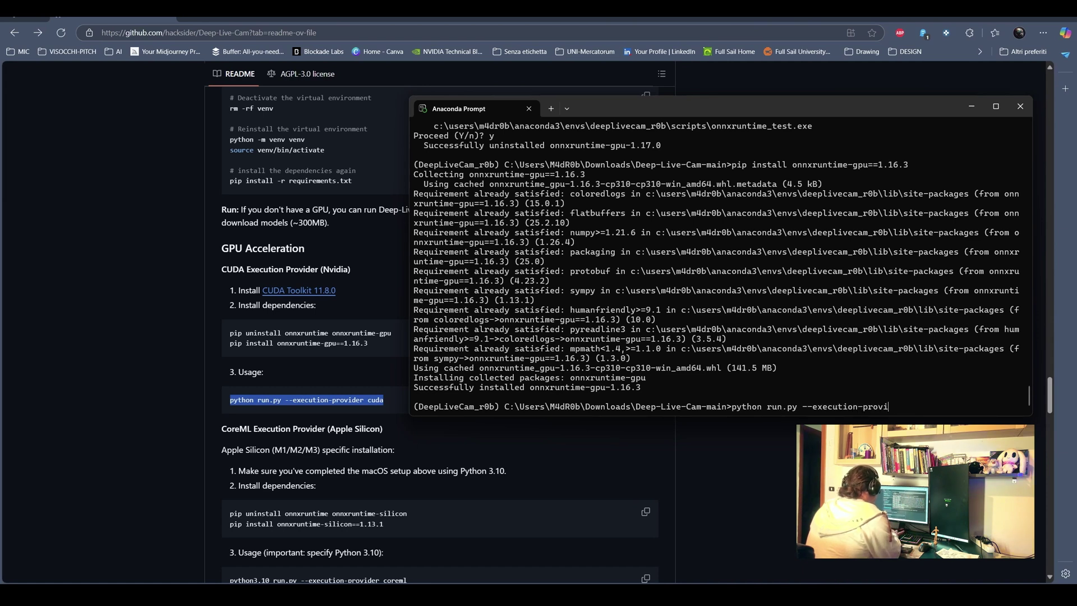
type("der cude")
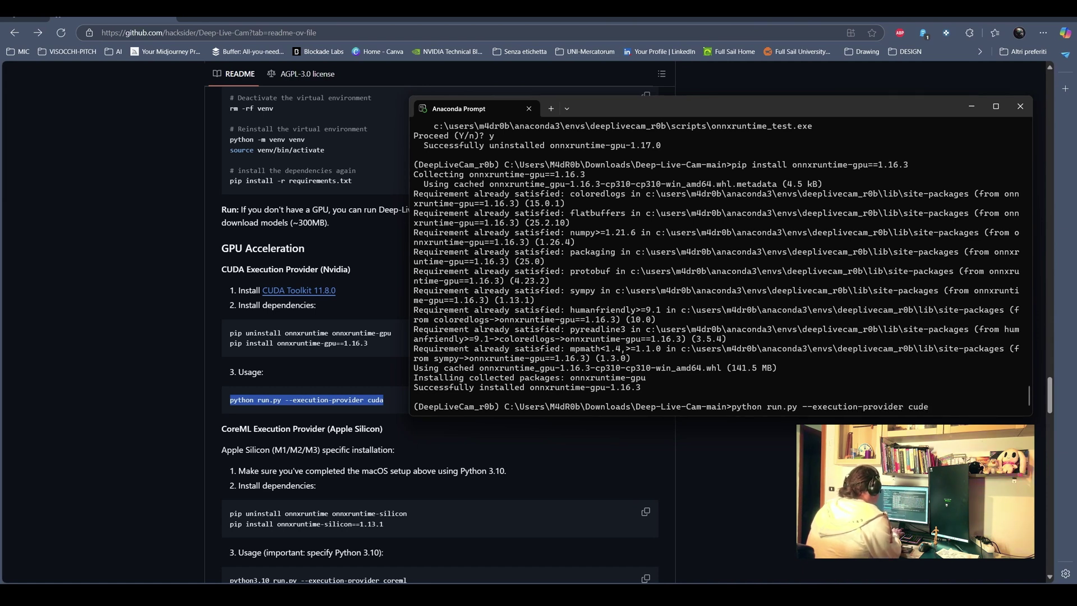
key("Return")
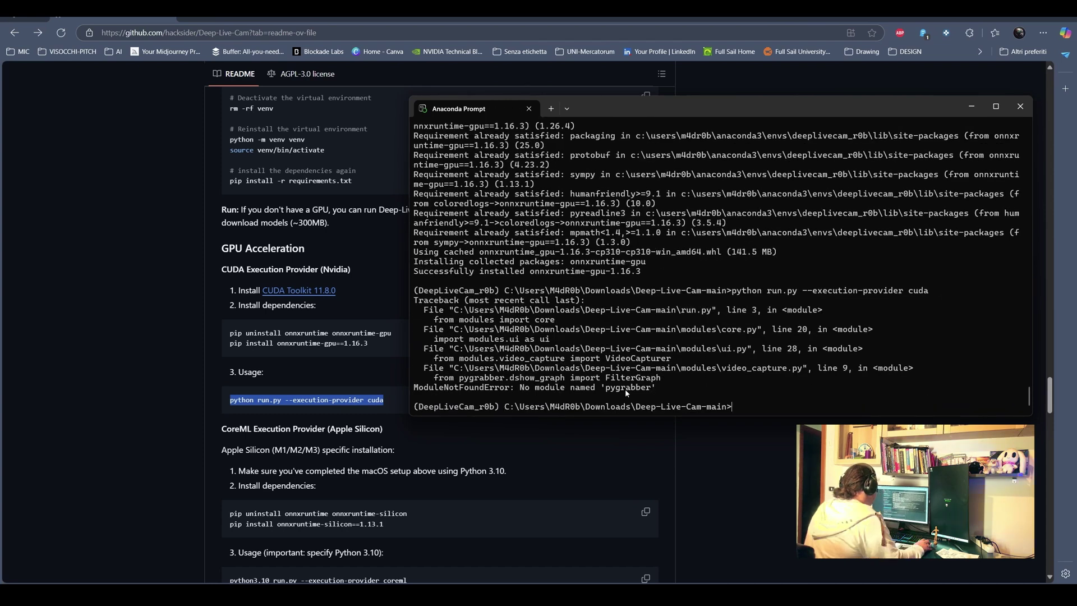
- Install pygrabber, rerun the CUDA launch command, and open Deep-Live-Cam's Select a face picker
type("pip insta")
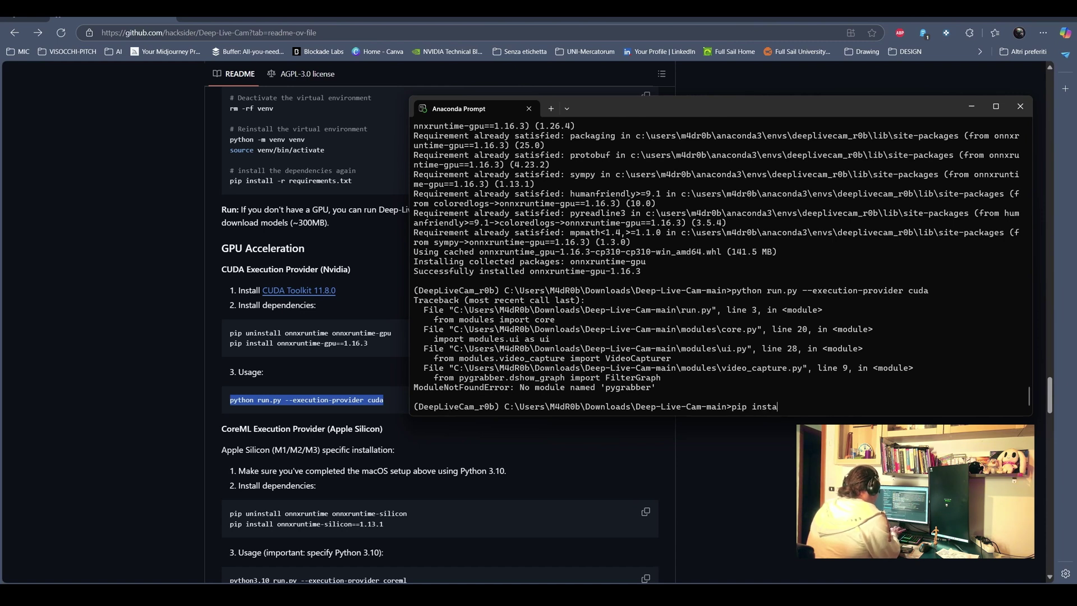
type("ll pygrabbe")
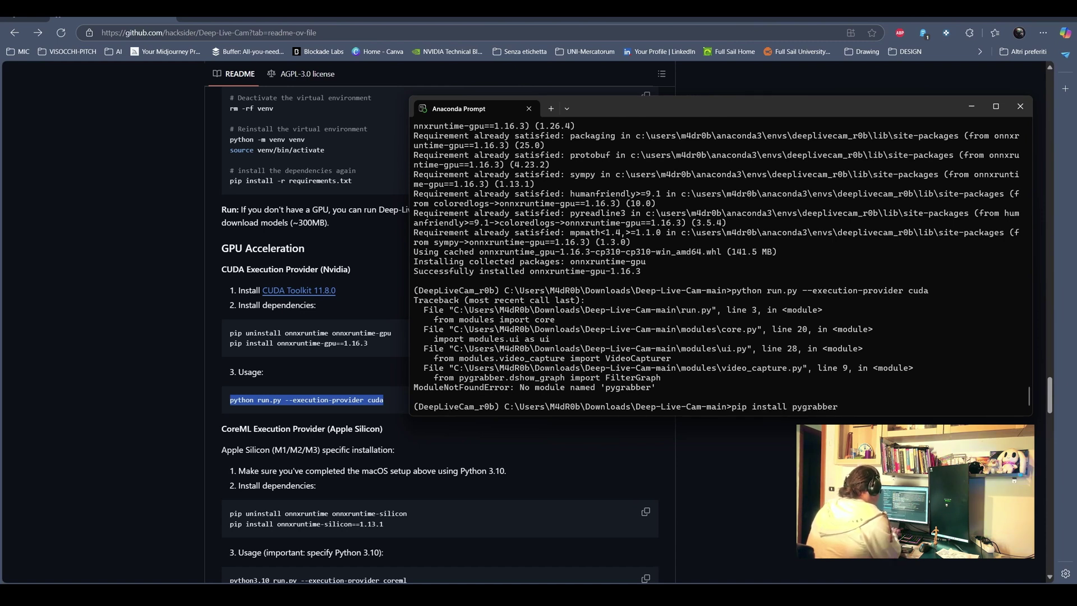
type("r")
key("Return")
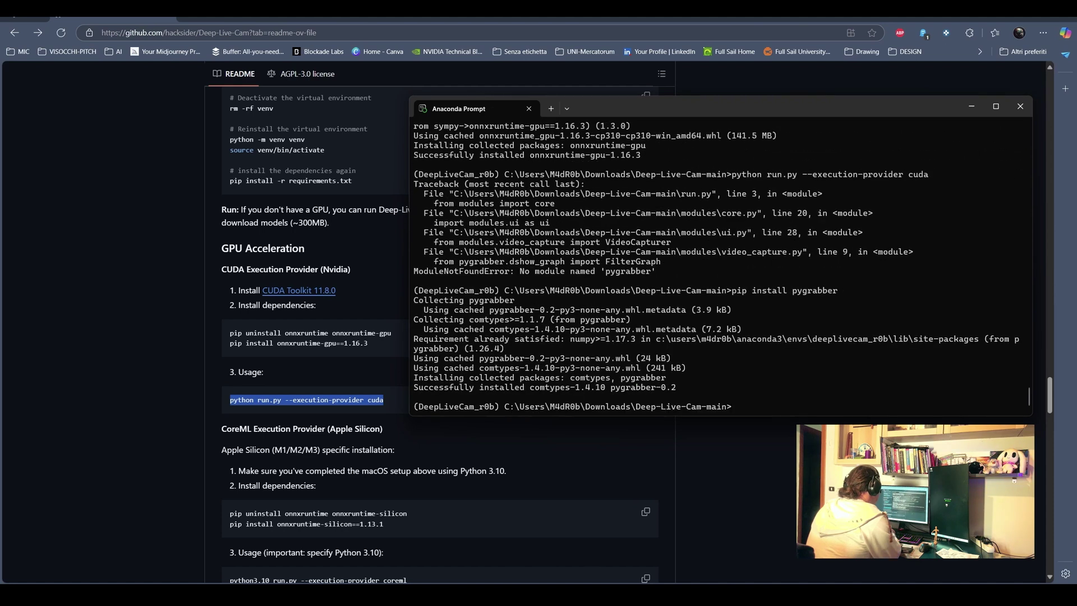
key("Up")
key("Up")
key("Return")
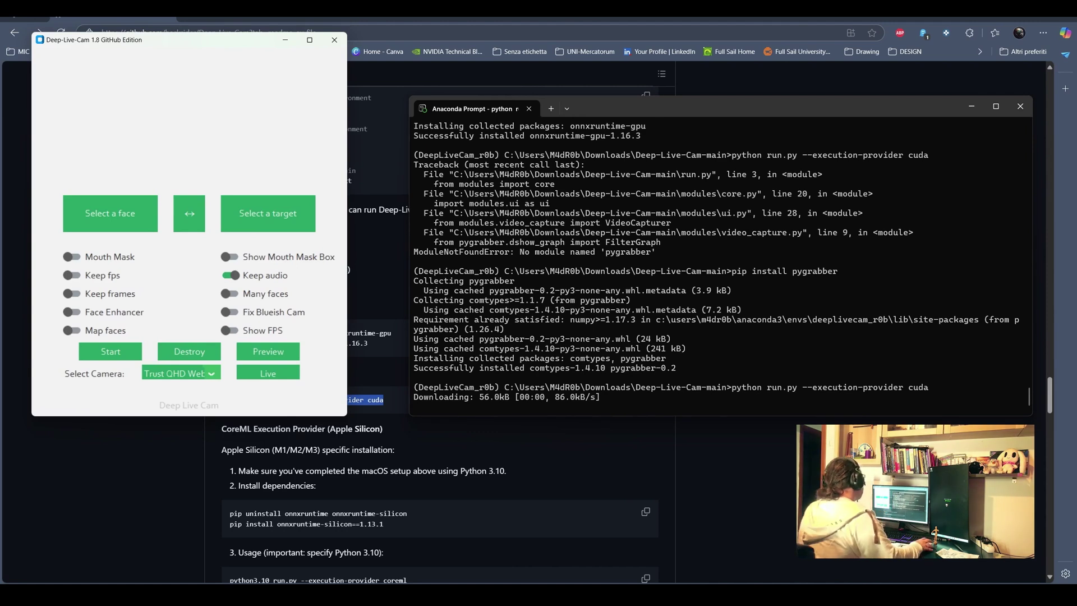
left_click_drag(197, 41, 261, 77)
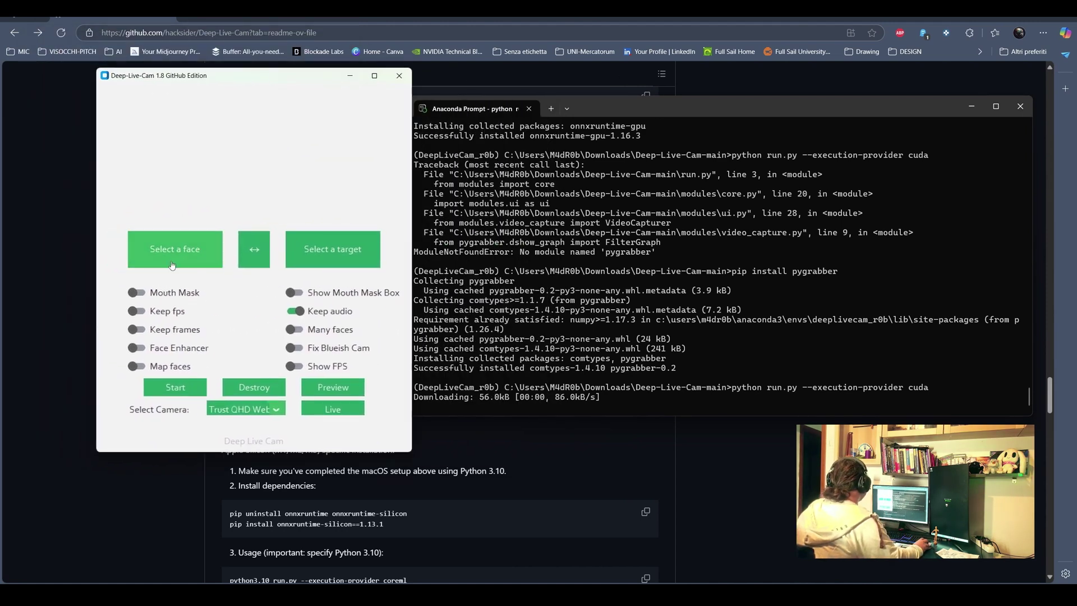
left_click(179, 249)
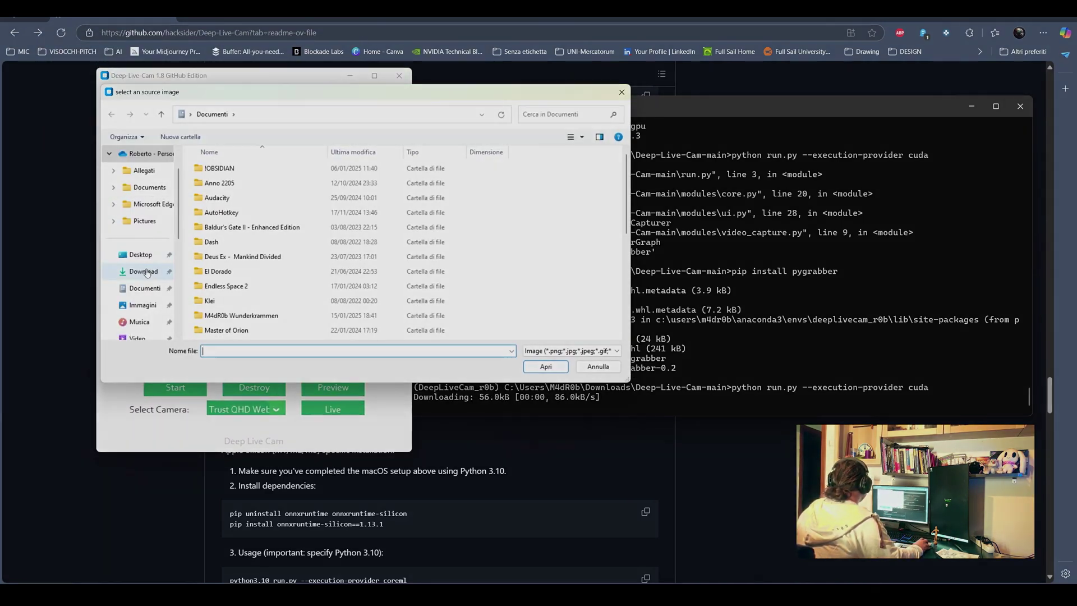
- Navigate the picker from Desktop through t and Deep-Live-Cam-main into the samples folder
left_click(140, 255)
double_click(224, 176)
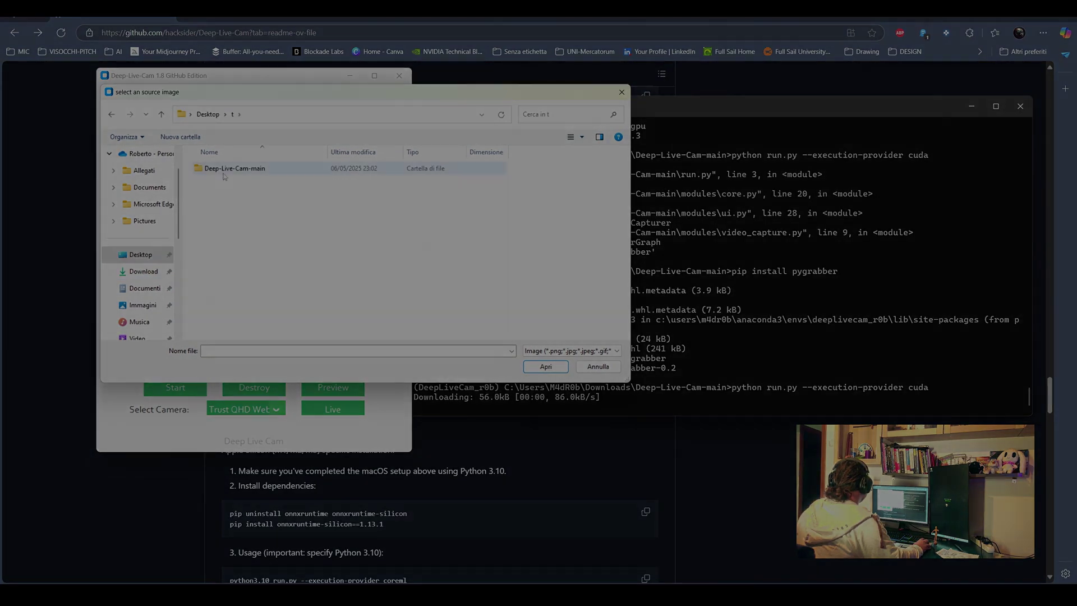
double_click(224, 171)
double_click(236, 238)
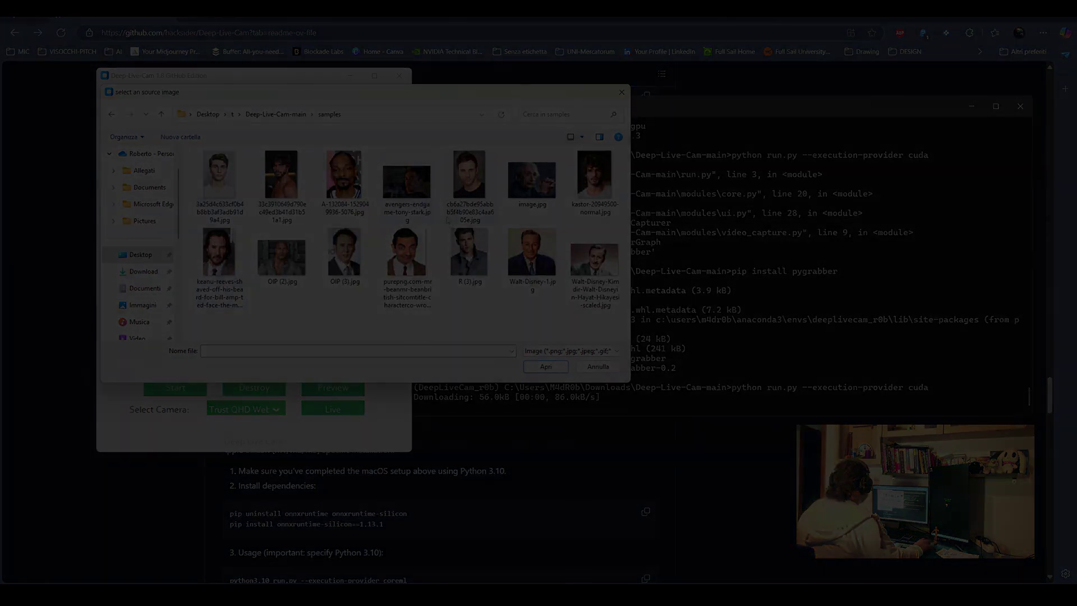